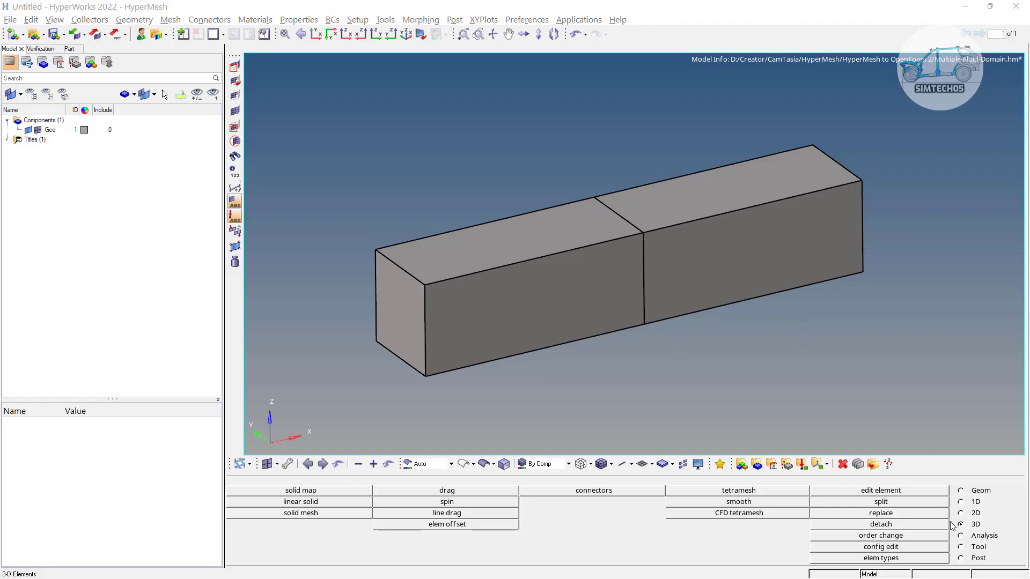
# Step: Open CFD tetramesh and switch the With BL boundary selectors to elems/comps
pyautogui.click(741, 514)
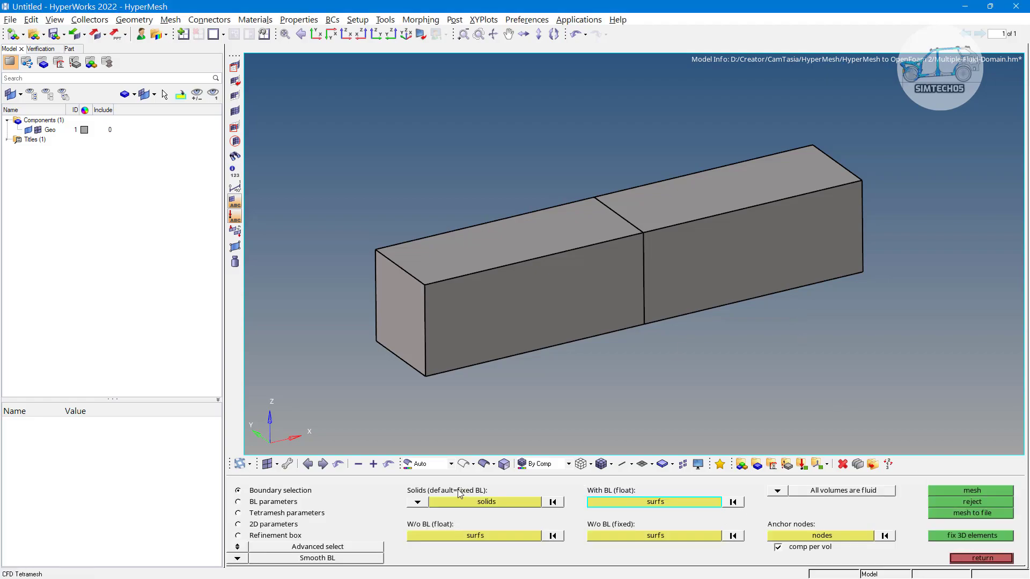
pyautogui.click(416, 502)
pyautogui.click(406, 513)
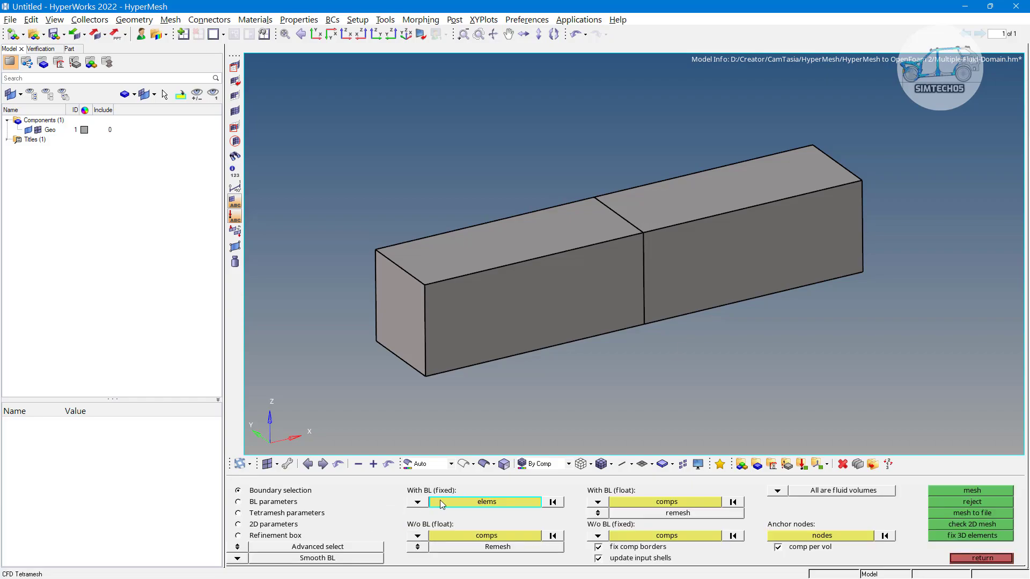
pyautogui.click(422, 505)
pyautogui.scroll(2, 671, 241)
pyautogui.scroll(-3, 659, 239)
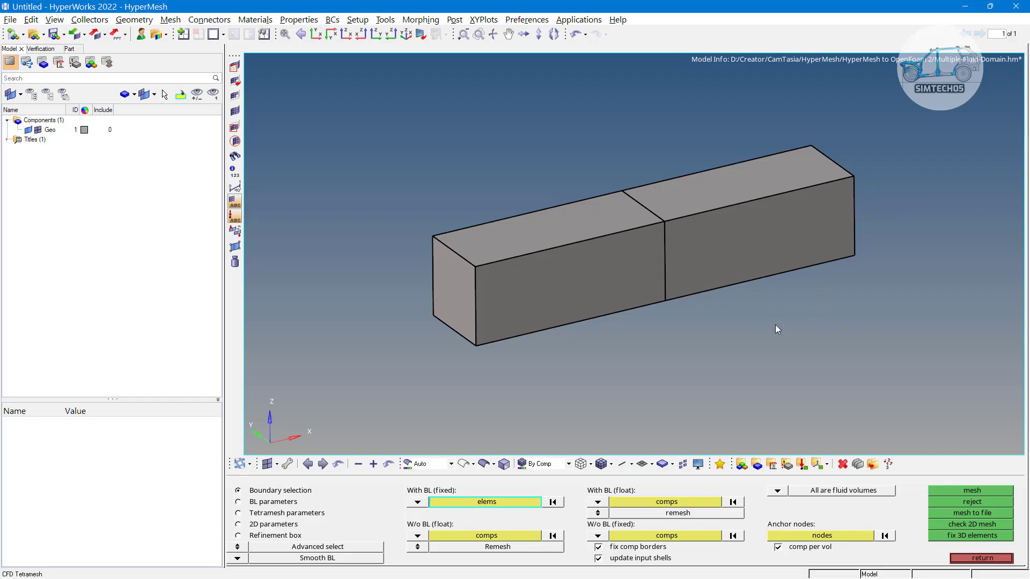
# Step: Reopen CFD tetramesh with solids as entity type, pick both blocks, and activate W/o BL surfs
pyautogui.click(982, 558)
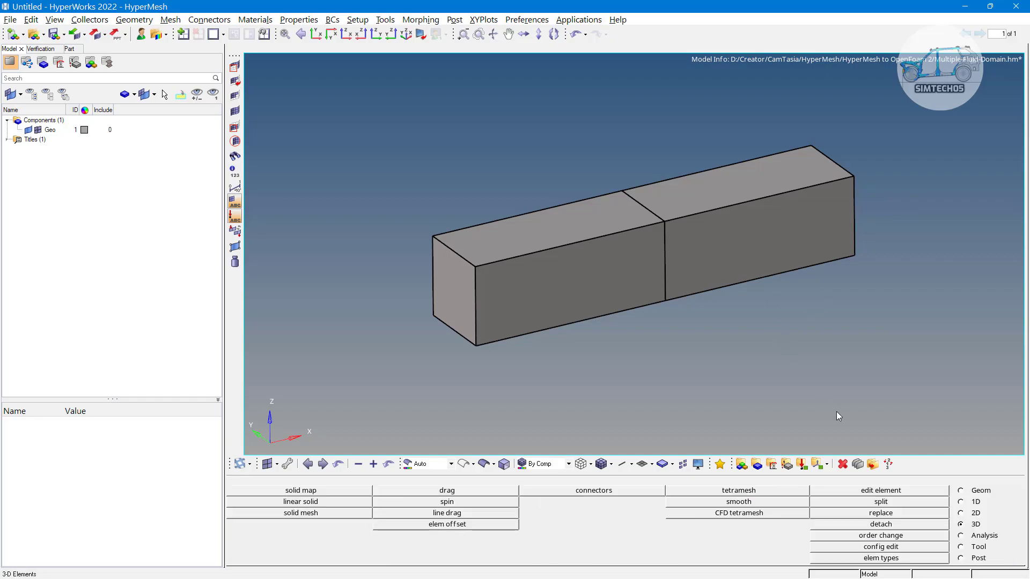
pyautogui.click(749, 515)
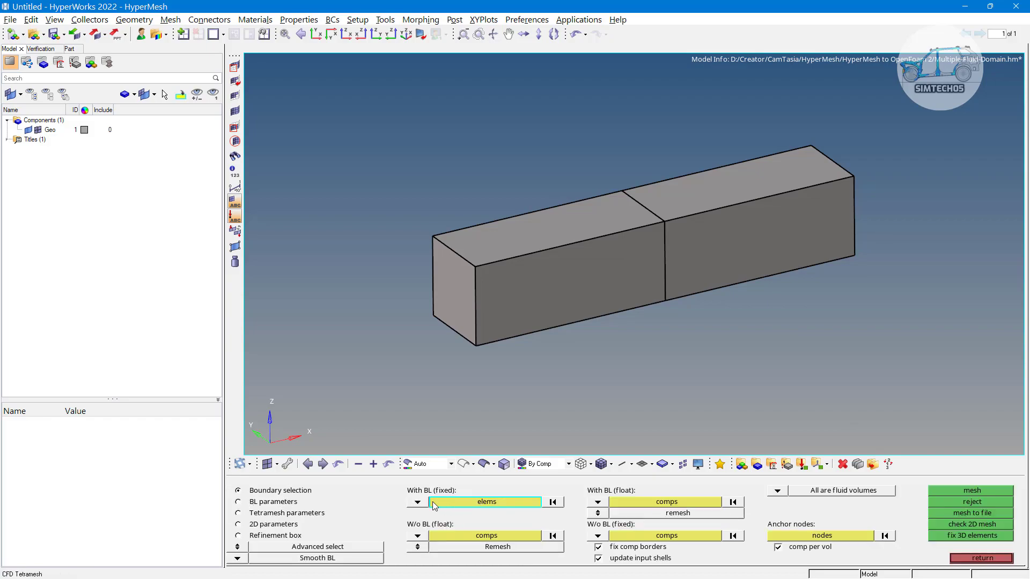
pyautogui.click(415, 502)
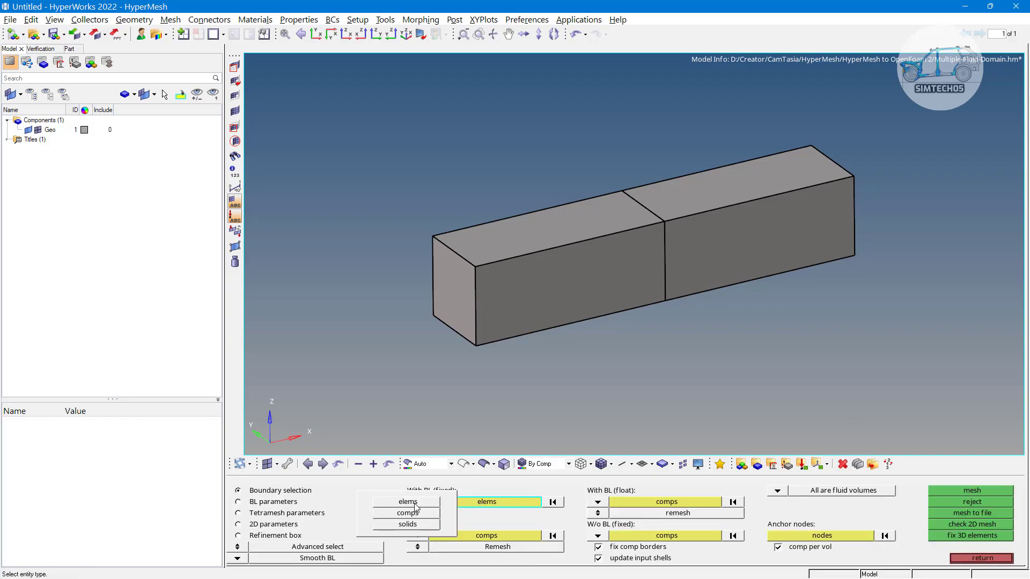
pyautogui.click(409, 525)
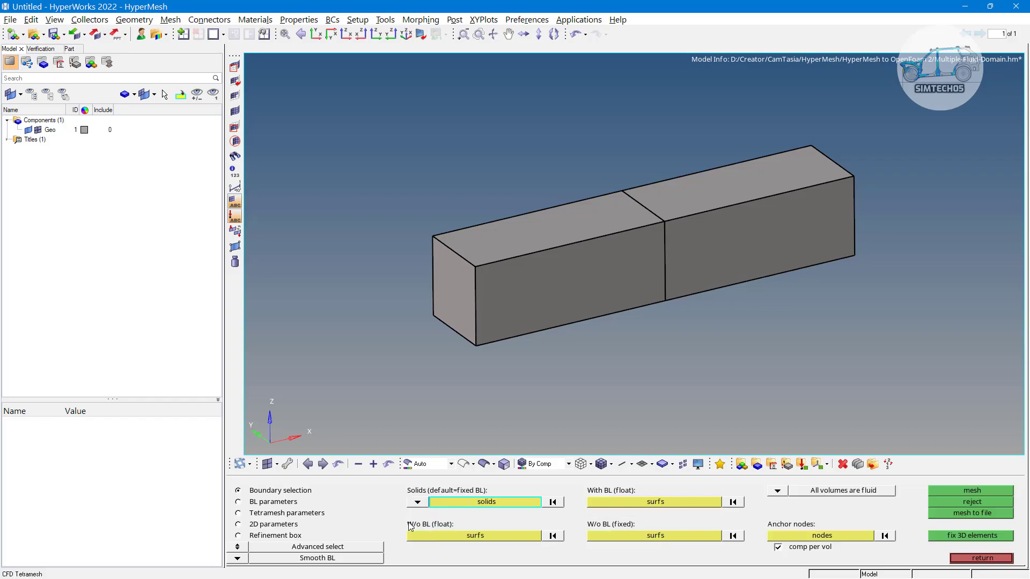
pyautogui.click(540, 287)
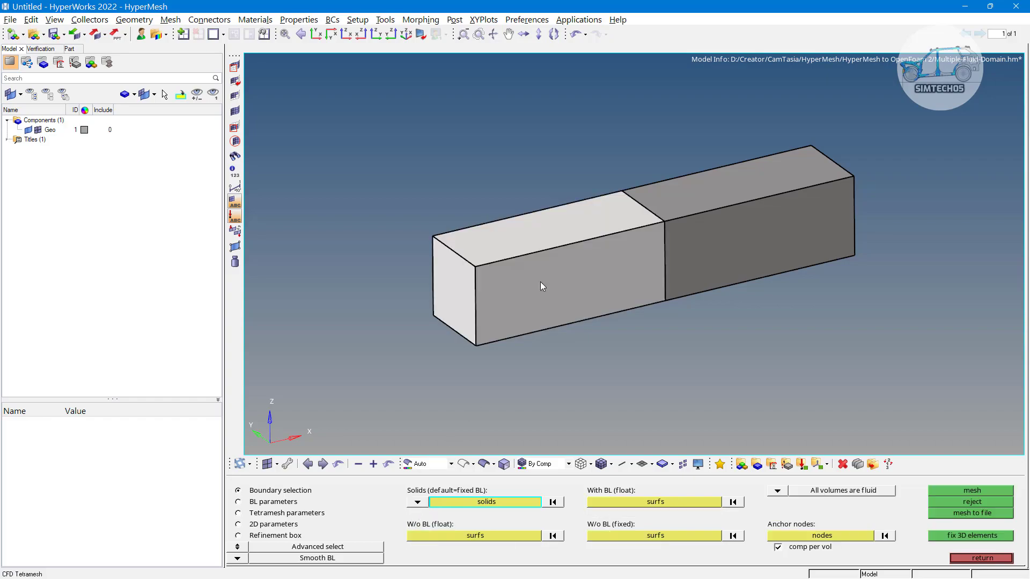
pyautogui.click(720, 241)
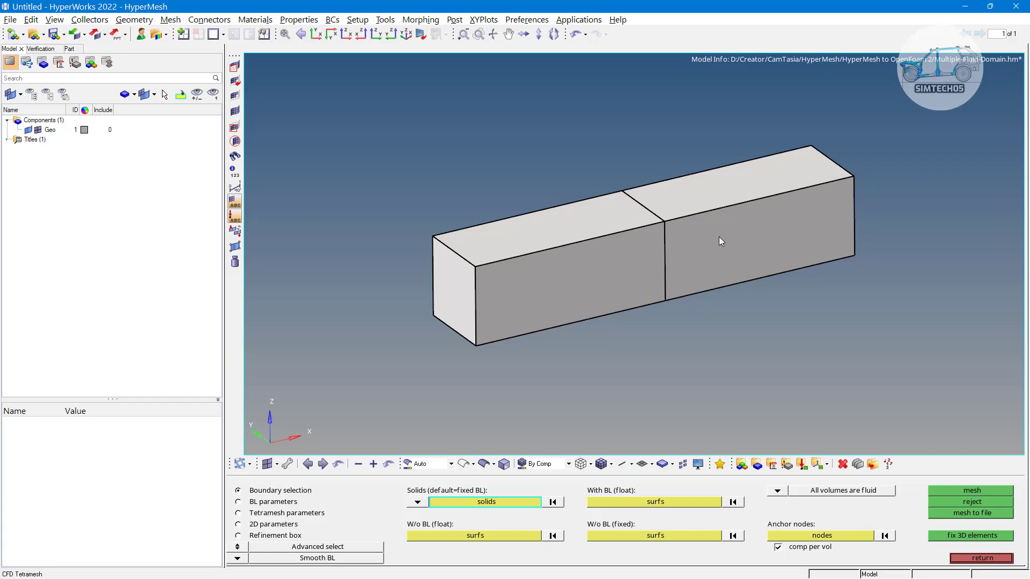
pyautogui.click(444, 535)
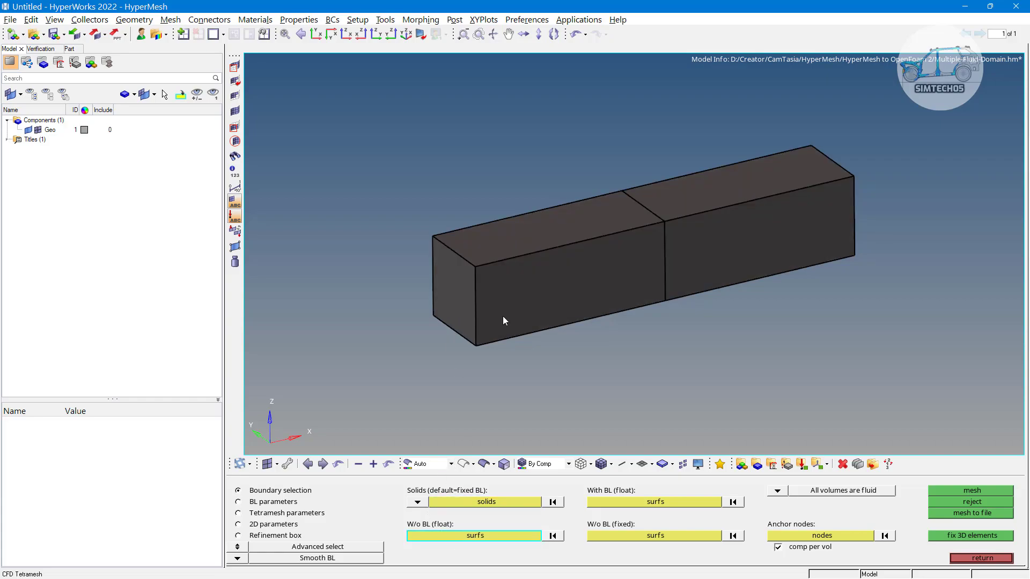
pyautogui.keyDown('ctrl'); pyautogui.moveTo(709, 310); pyautogui.dragTo(486, 299); pyautogui.keyUp('ctrl')
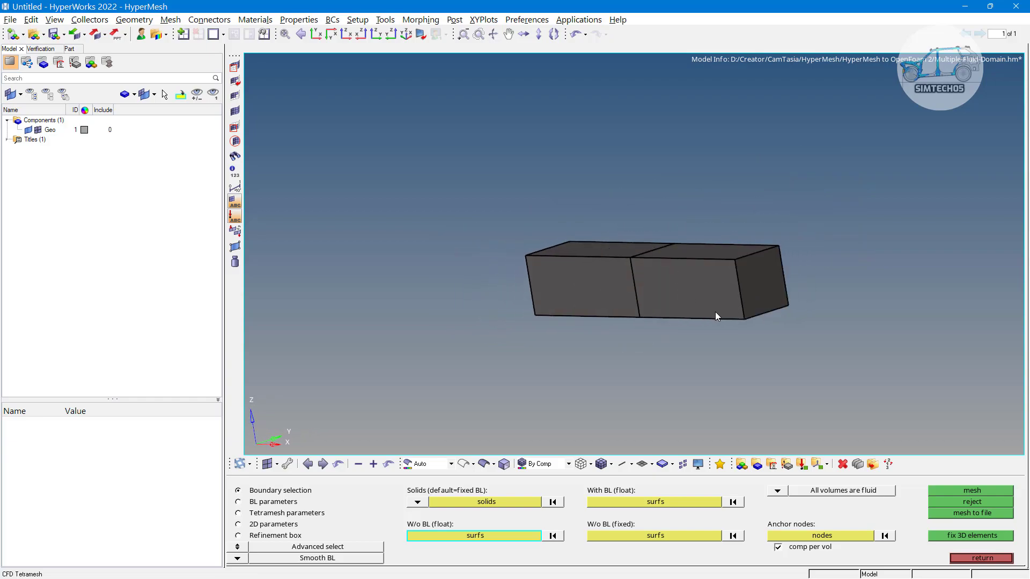
pyautogui.scroll(3, 703, 291)
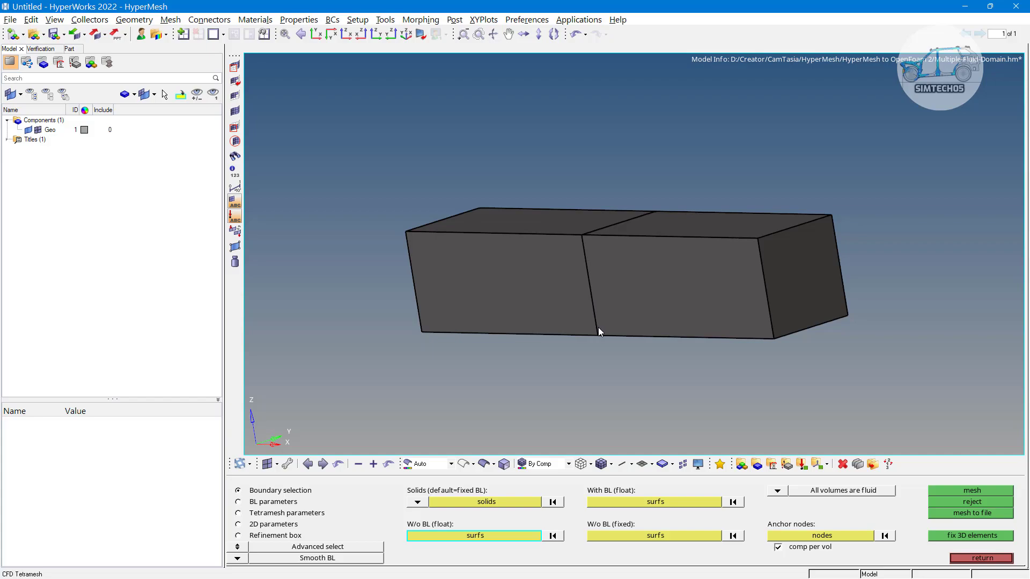
pyautogui.keyDown('ctrl'); pyautogui.moveTo(564, 378); pyautogui.dragTo(568, 345); pyautogui.keyUp('ctrl')
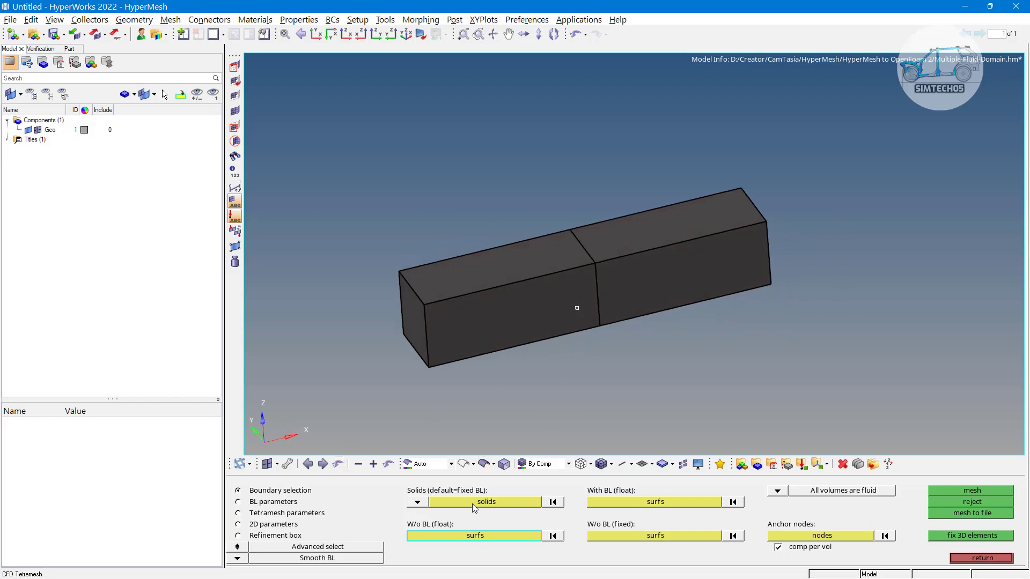
pyautogui.keyDown('ctrl'); pyautogui.moveTo(732, 309); pyautogui.dragTo(659, 319); pyautogui.keyUp('ctrl')
# Step: Review the boundary-layer parameters, including layer count, and the tetramesh parameters
pyautogui.click(277, 503)
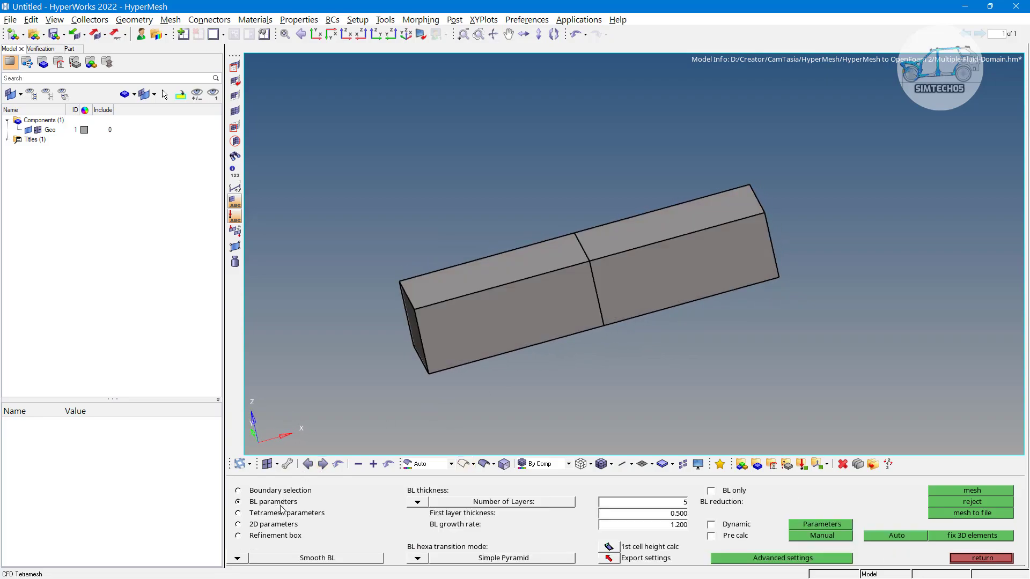
pyautogui.click(679, 504)
pyautogui.click(258, 514)
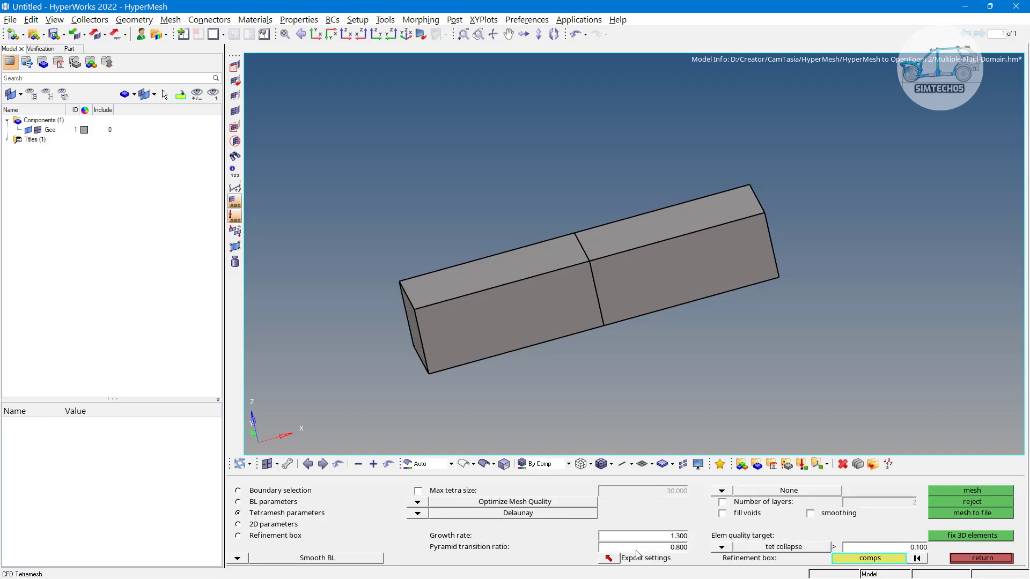
# Step: Set the 2D parameters to mixed element type with element size 2.000
pyautogui.click(265, 526)
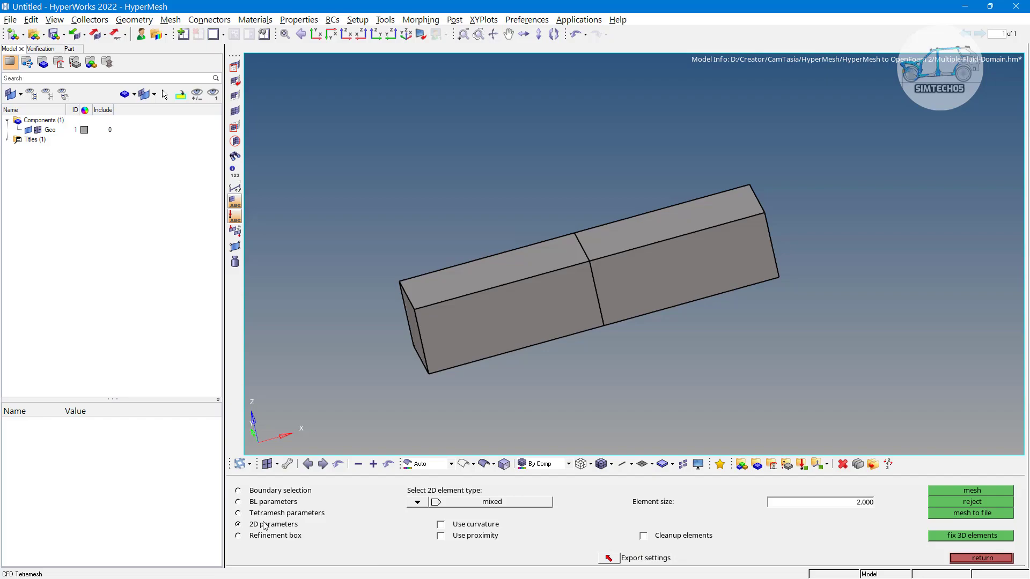
pyautogui.keyDown('ctrl'); pyautogui.moveTo(421, 359); pyautogui.dragTo(614, 346); pyautogui.keyUp('ctrl')
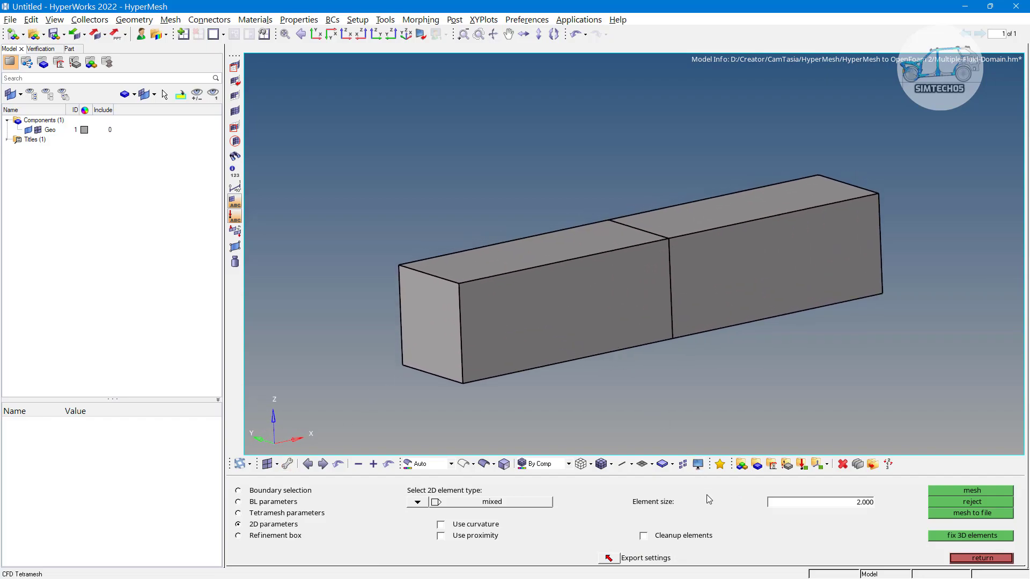
pyautogui.click(417, 503)
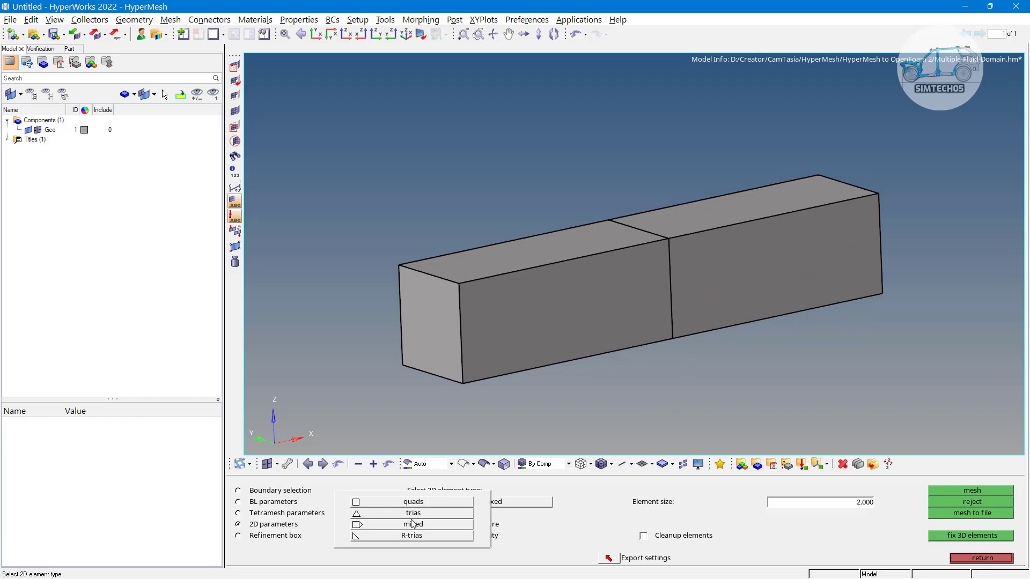
pyautogui.click(413, 525)
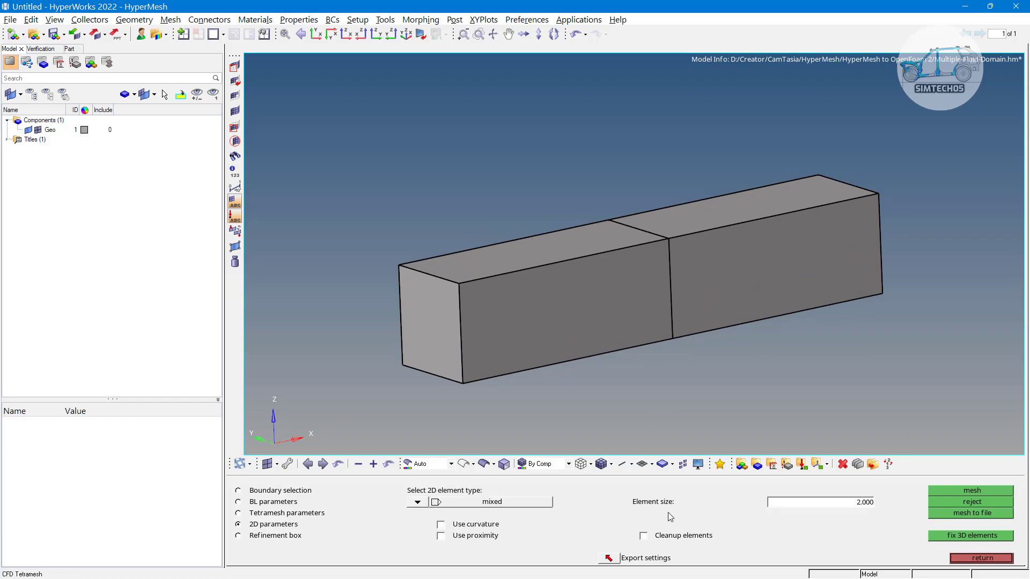
pyautogui.click(808, 506)
# Step: Run the CFD tetramesh on the box and exit the panel when meshing finishes
pyautogui.click(972, 491)
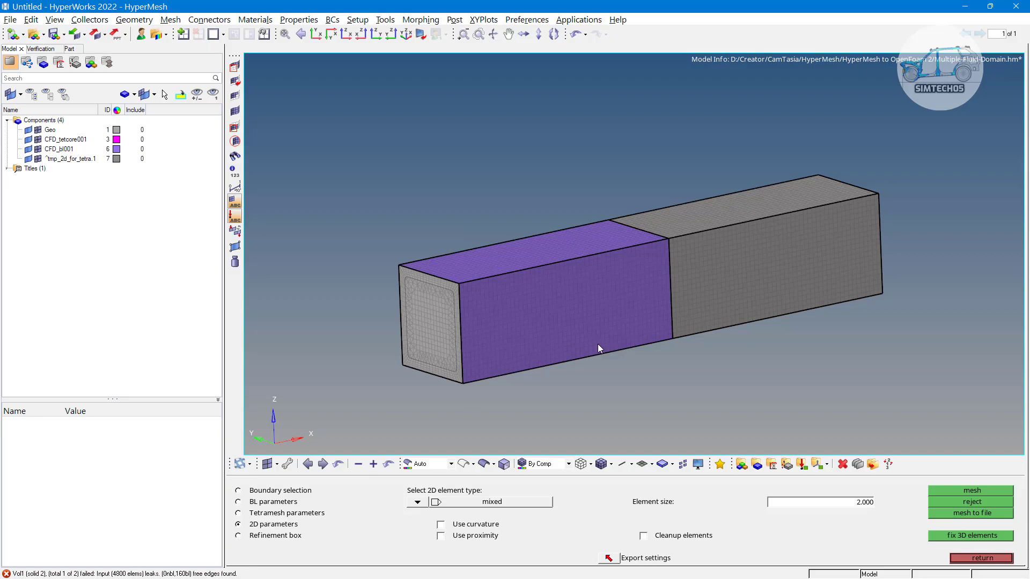
pyautogui.press('Escape')
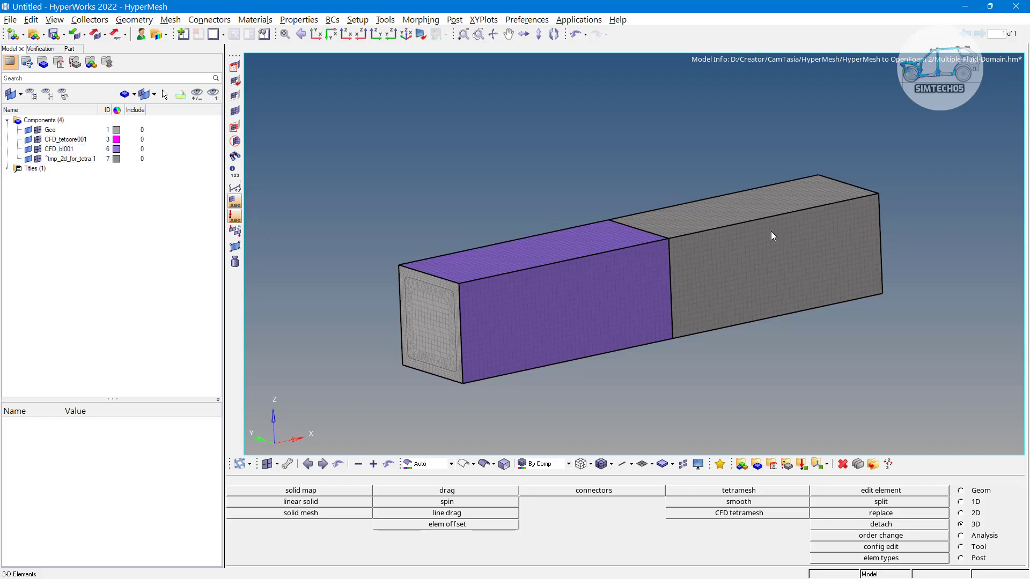
# Step: Hide the Geo geometry and mask the lower half of the elements from a top view
pyautogui.click(316, 34)
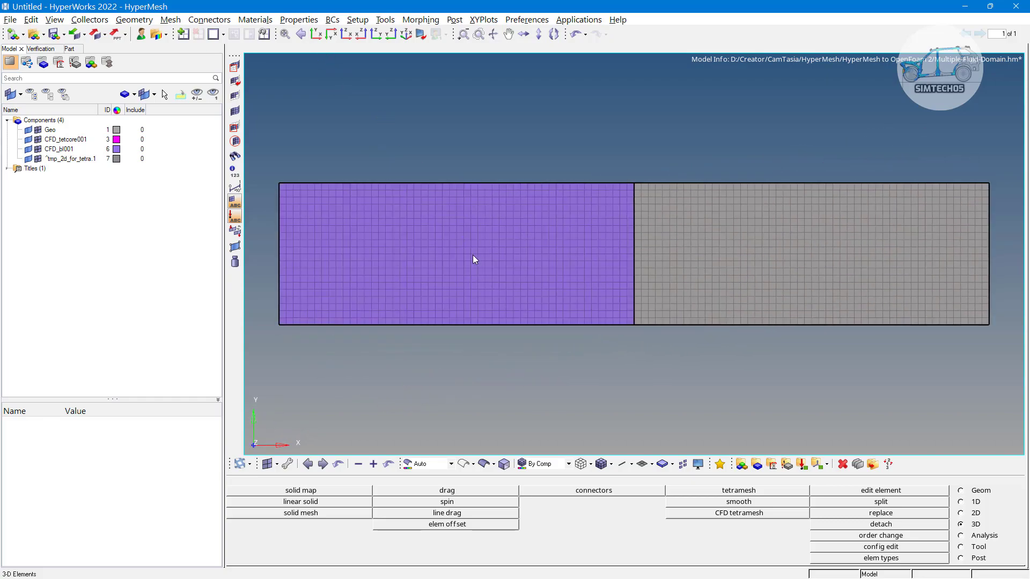
pyautogui.click(29, 130)
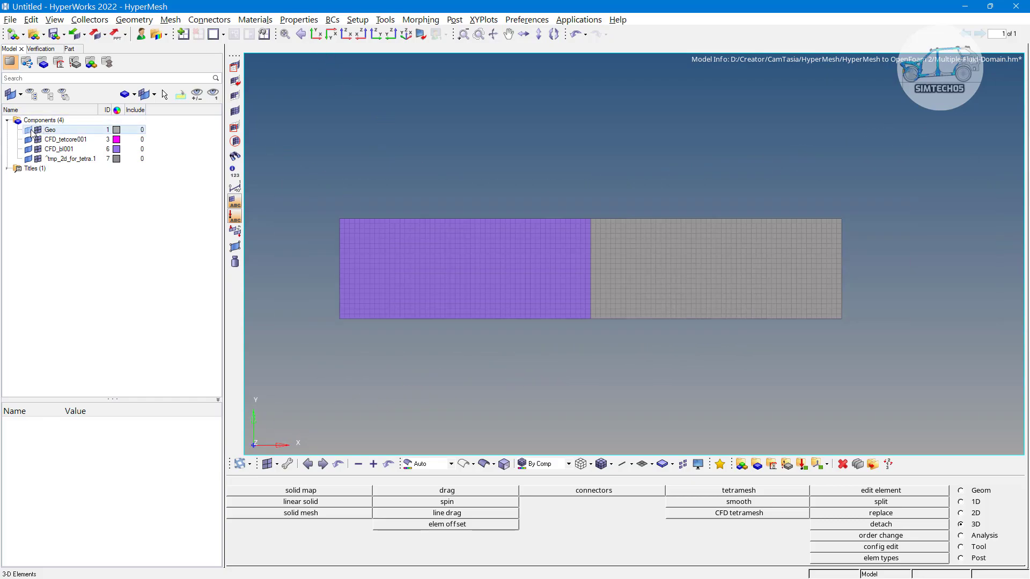
pyautogui.click(234, 66)
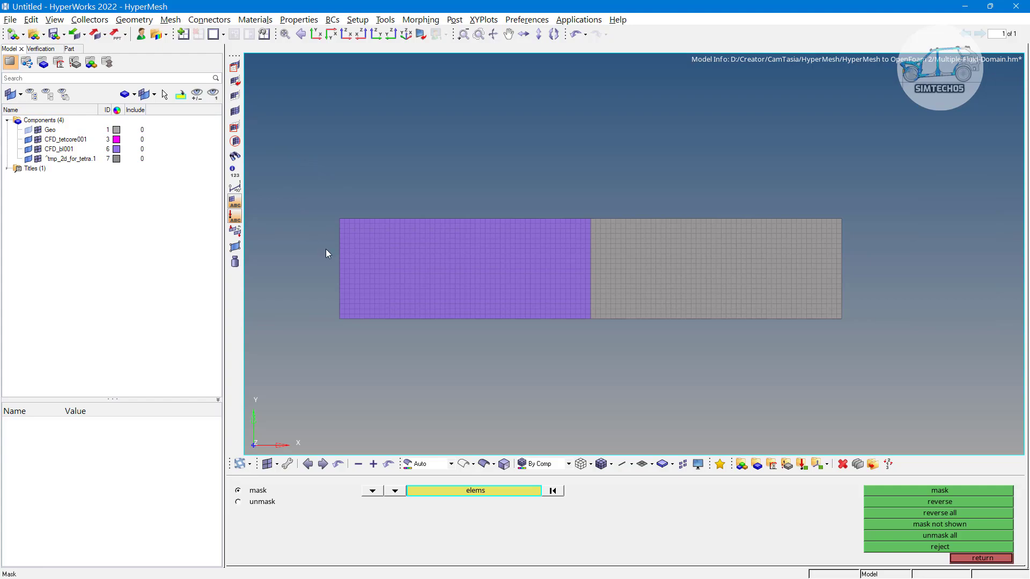
pyautogui.keyDown('shift'); pyautogui.moveTo(328, 265); pyautogui.dragTo(963, 446); pyautogui.keyUp('shift')
pyautogui.middleClick(752, 377)
# Step: Orbit the cut mesh to inspect both blocks, then select the three mesh components
pyautogui.keyDown('ctrl'); pyautogui.moveTo(751, 377); pyautogui.dragTo(640, 270); pyautogui.keyUp('ctrl')
pyautogui.keyDown('ctrl'); pyautogui.moveTo(427, 266); pyautogui.dragTo(413, 314); pyautogui.keyUp('ctrl')
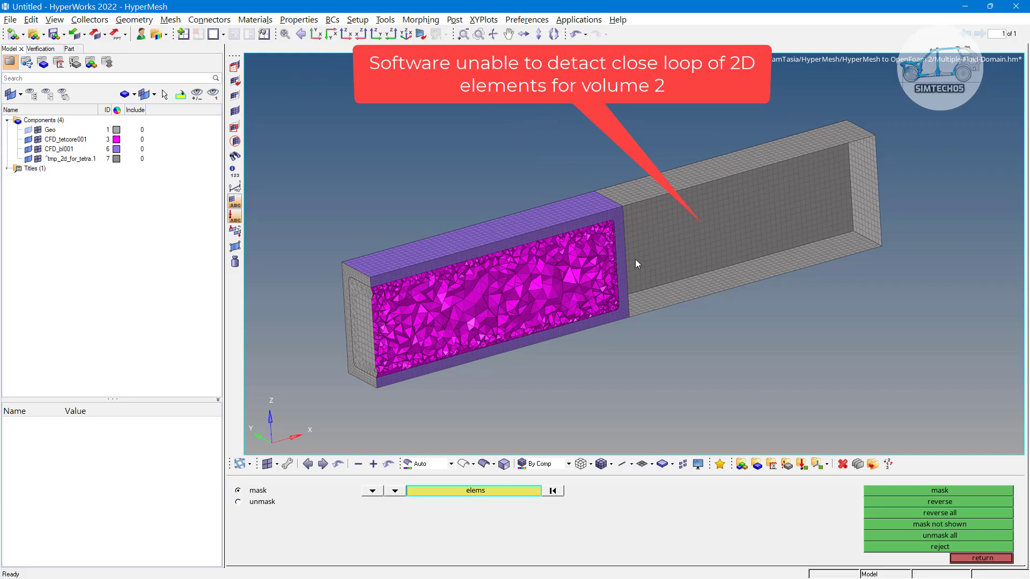
pyautogui.keyDown('ctrl'); pyautogui.moveTo(657, 269); pyautogui.dragTo(619, 255); pyautogui.keyUp('ctrl')
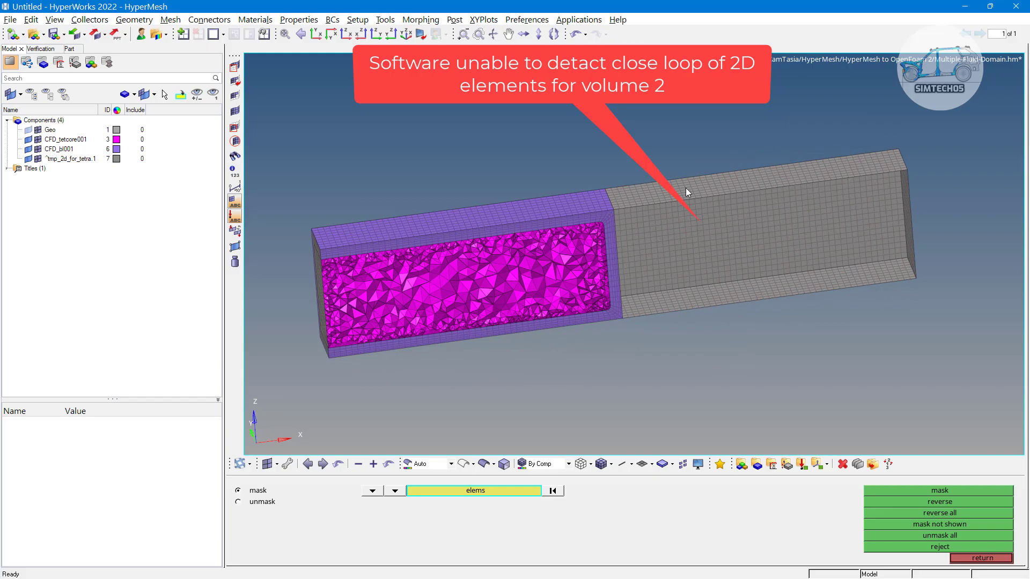
pyautogui.keyDown('ctrl'); pyautogui.moveTo(823, 279); pyautogui.dragTo(626, 256); pyautogui.keyUp('ctrl')
pyautogui.moveTo(64, 159); pyautogui.dragTo(59, 142)
# Step: Delete the three generated mesh components
pyautogui.rightClick(59, 142)
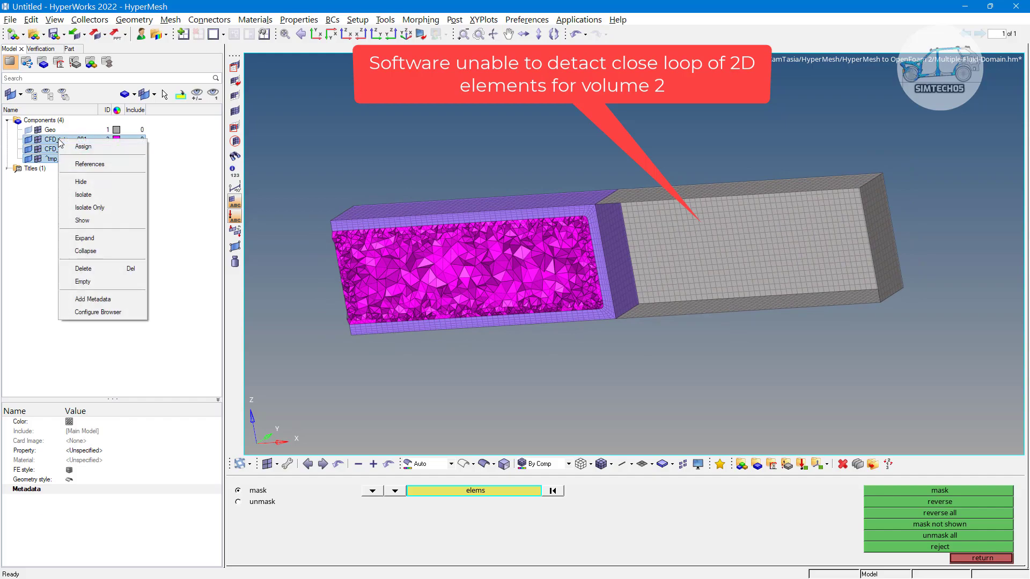
pyautogui.click(101, 271)
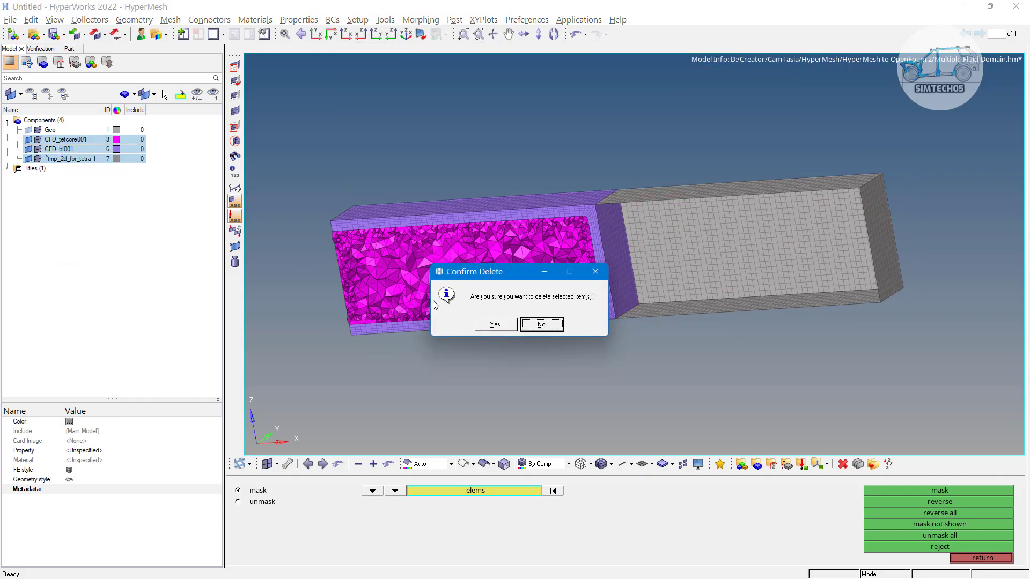
pyautogui.click(503, 323)
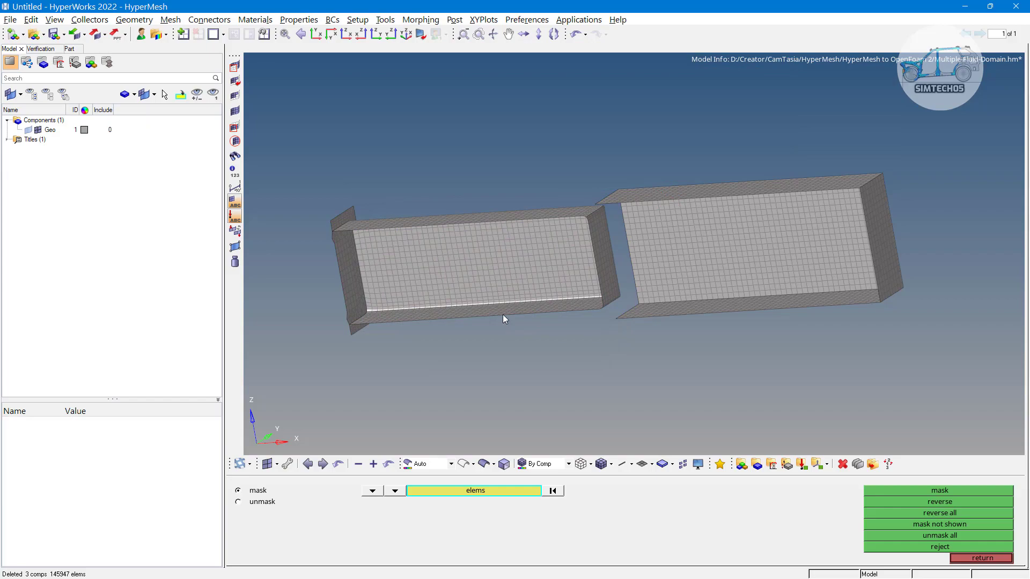
# Step: Show the Geo geometry again and delete all remaining mesh elements
pyautogui.click(29, 129)
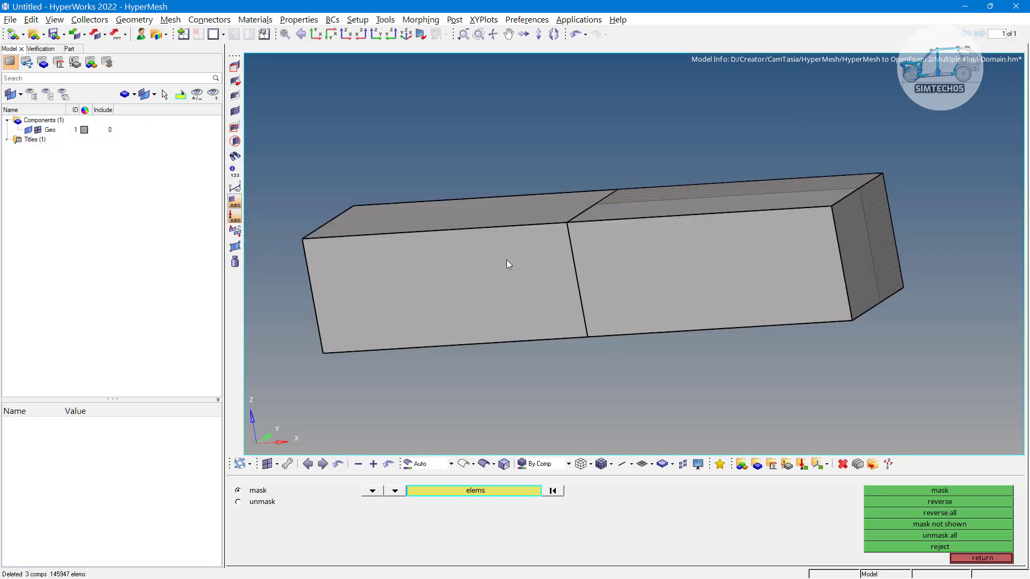
pyautogui.scroll(1, 512, 263)
pyautogui.scroll(-3, 558, 301)
pyautogui.press('F2')
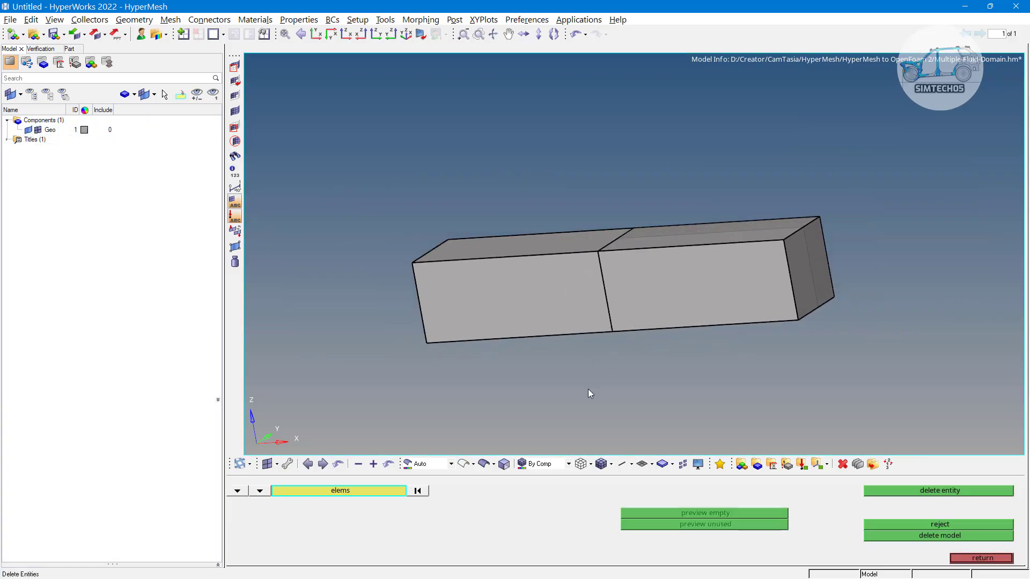
pyautogui.scroll(-1, 584, 389)
pyautogui.keyDown('shift'); pyautogui.moveTo(340, 211); pyautogui.dragTo(947, 404); pyautogui.keyUp('shift')
pyautogui.middleClick(836, 372)
pyautogui.press('Escape')
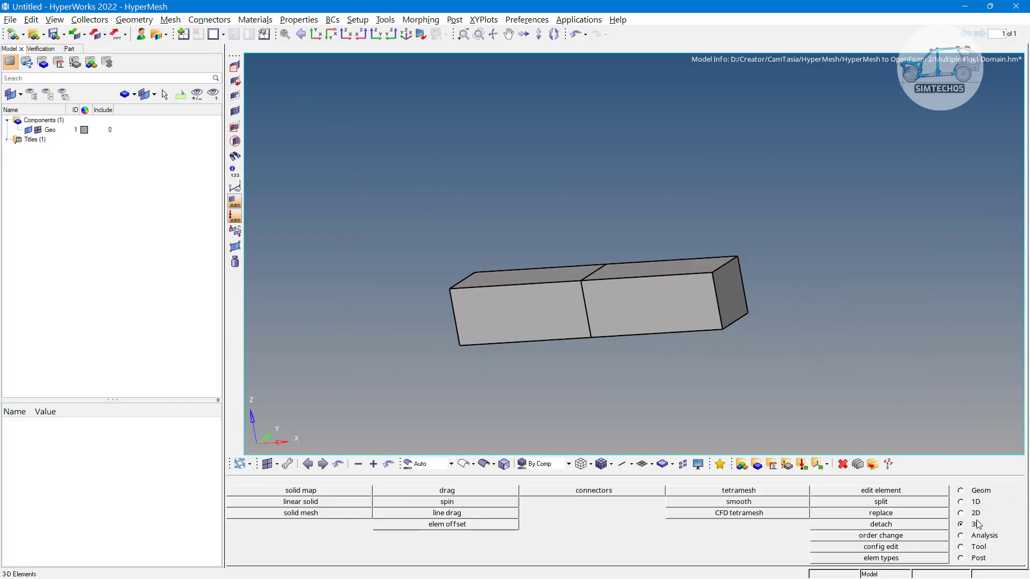
# Step: Reopen the tetramesh options on the 3D page
pyautogui.click(738, 491)
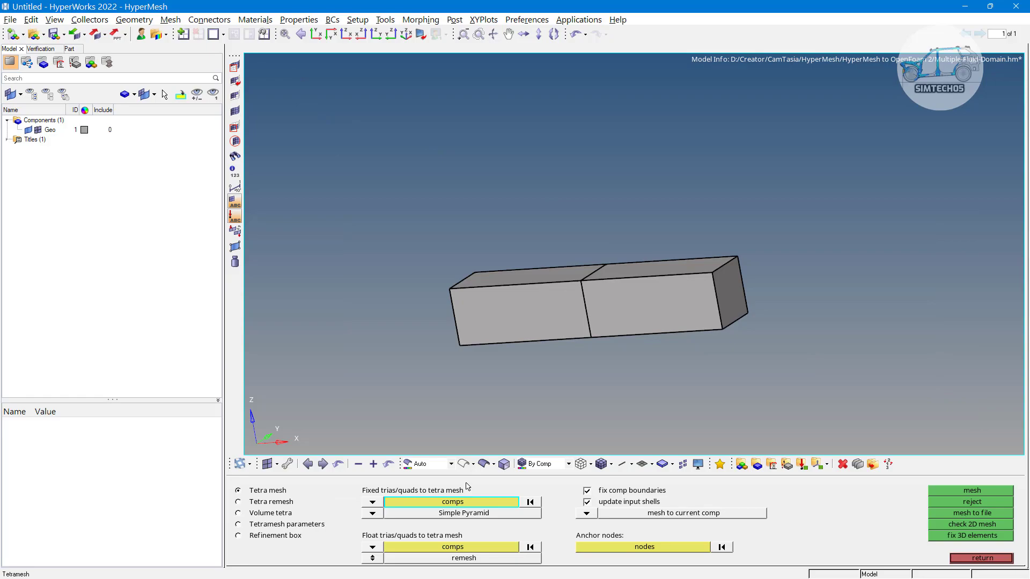
pyautogui.keyDown('ctrl'); pyautogui.moveTo(410, 308); pyautogui.dragTo(353, 448); pyautogui.keyUp('ctrl')
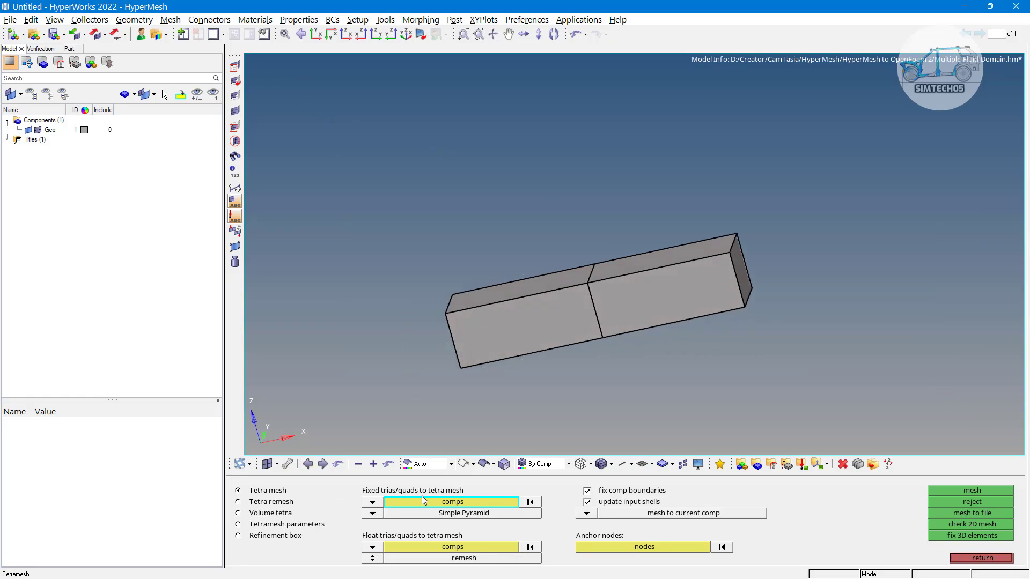
pyautogui.press('Escape')
# Step: In CFD tetramesh boundary selection, pick both solid volumes and activate W/o BL surfs
pyautogui.click(706, 515)
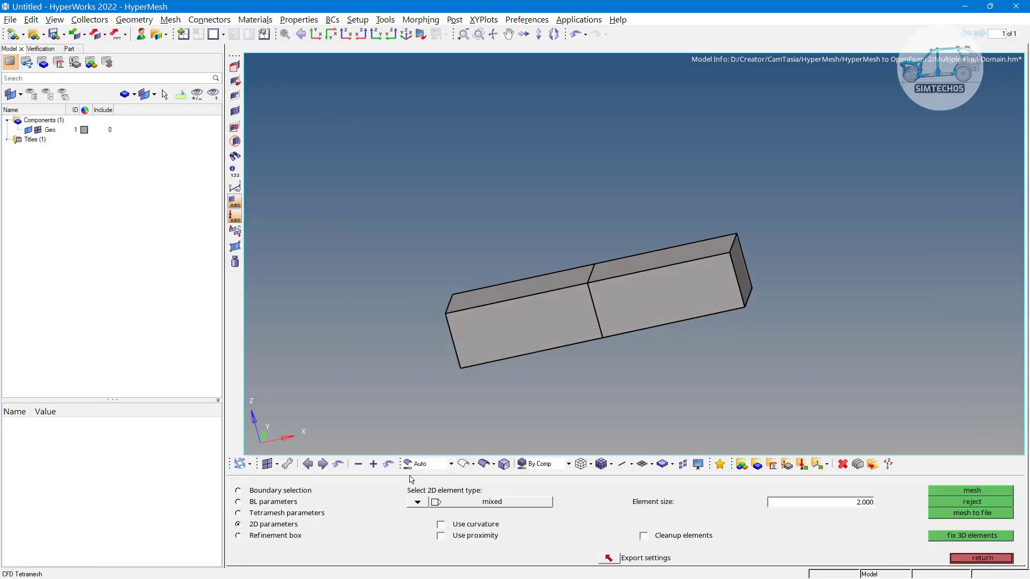
pyautogui.click(280, 491)
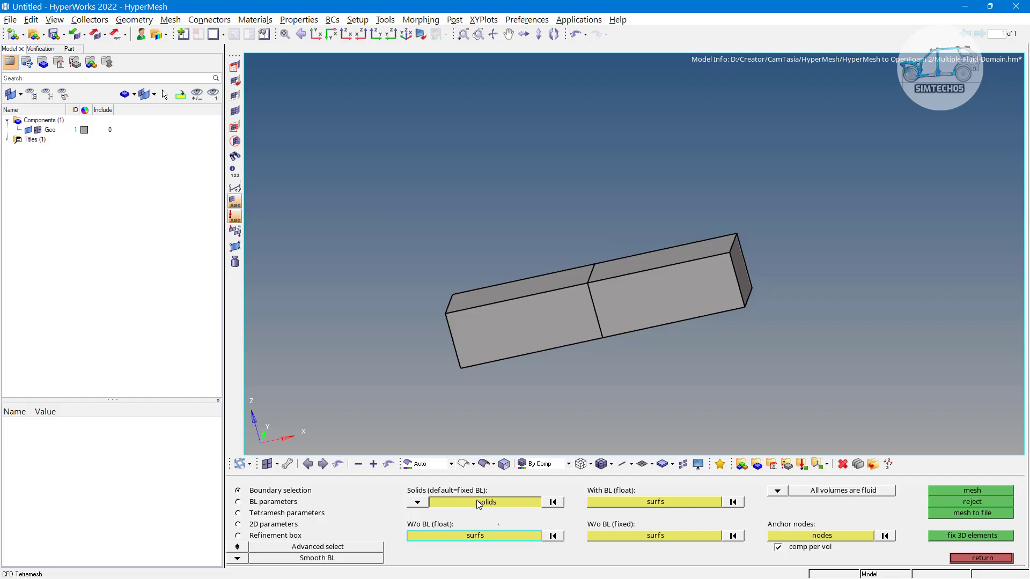
pyautogui.click(538, 320)
pyautogui.click(644, 300)
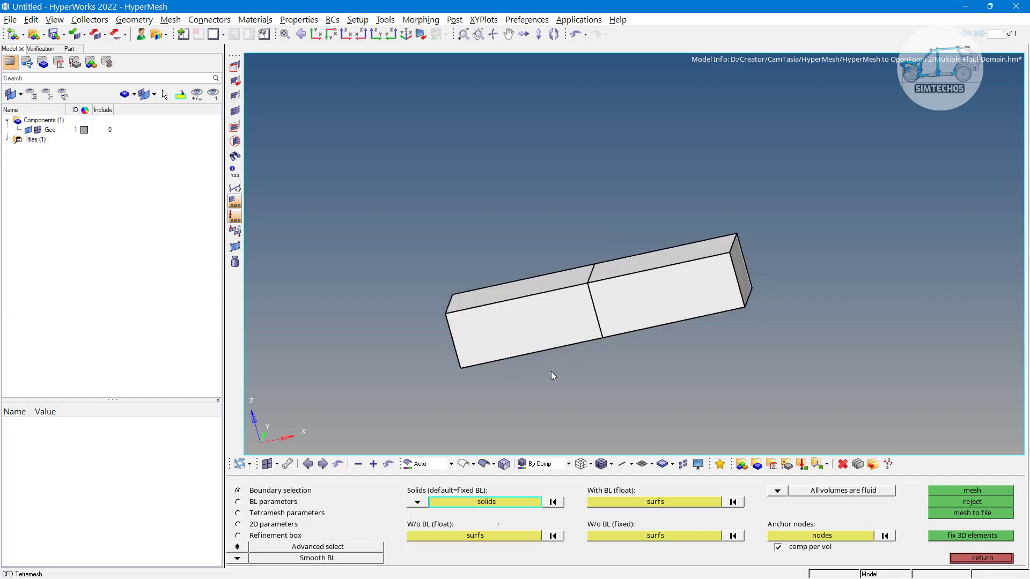
pyautogui.click(485, 536)
# Step: Orbit the two blocks through several views, then bring up the Mask panel
pyautogui.keyDown('ctrl'); pyautogui.moveTo(414, 323); pyautogui.dragTo(482, 344); pyautogui.keyUp('ctrl')
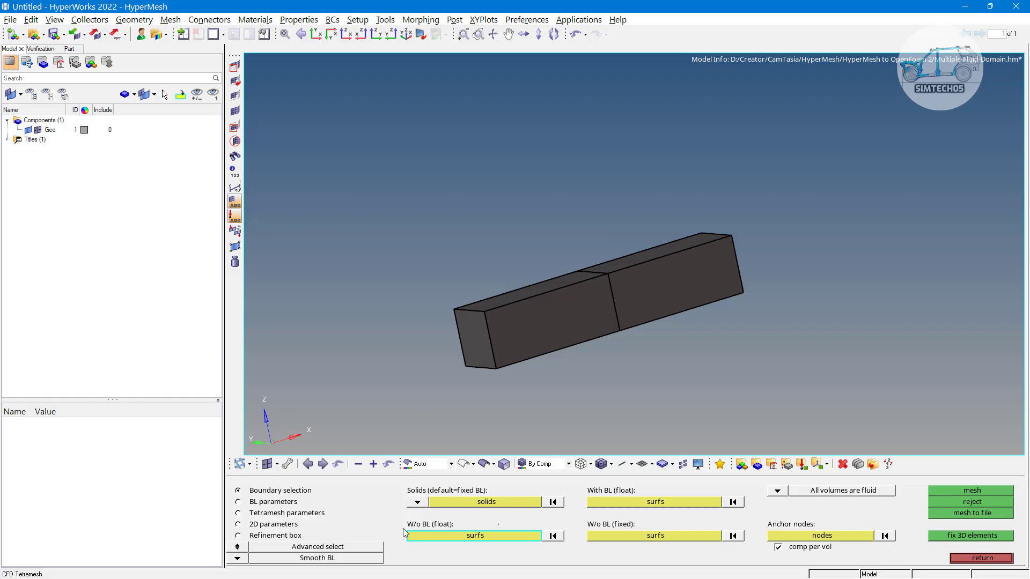
pyautogui.keyDown('ctrl'); pyautogui.moveTo(719, 322); pyautogui.dragTo(647, 270); pyautogui.keyUp('ctrl')
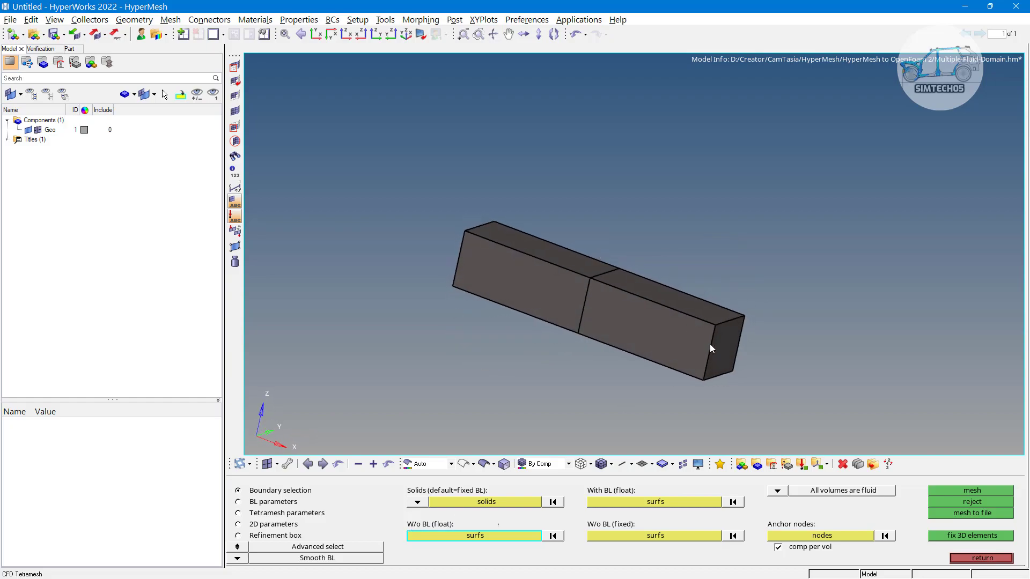
pyautogui.keyDown('ctrl'); pyautogui.moveTo(729, 352); pyautogui.dragTo(636, 372); pyautogui.keyUp('ctrl')
pyautogui.scroll(3, 595, 336)
pyautogui.keyDown('ctrl'); pyautogui.moveTo(596, 337); pyautogui.dragTo(563, 212); pyautogui.keyUp('ctrl')
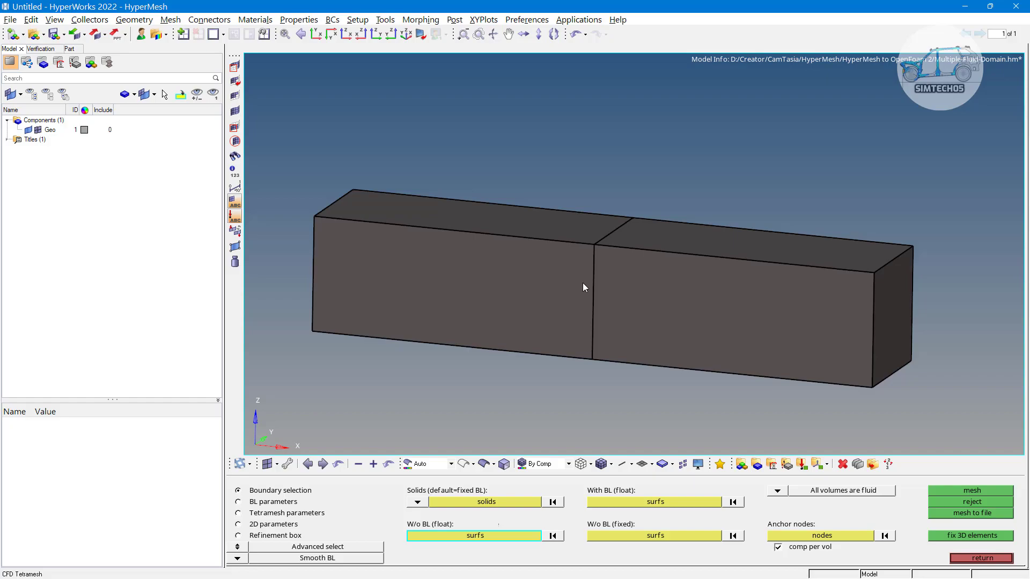
pyautogui.press('F5')
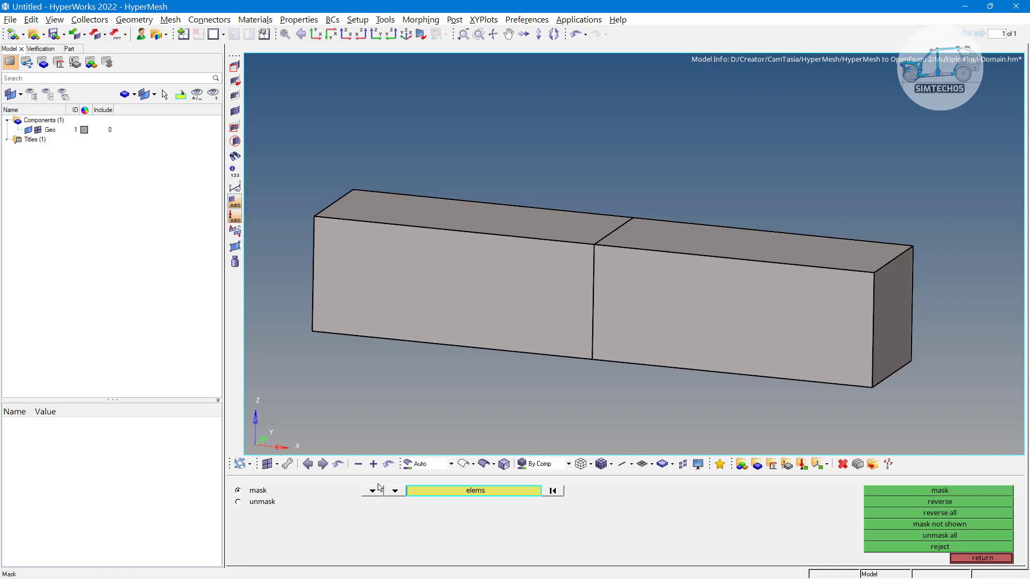
# Step: Mask the right solid block using solids as the mask entity type
pyautogui.press('F5')
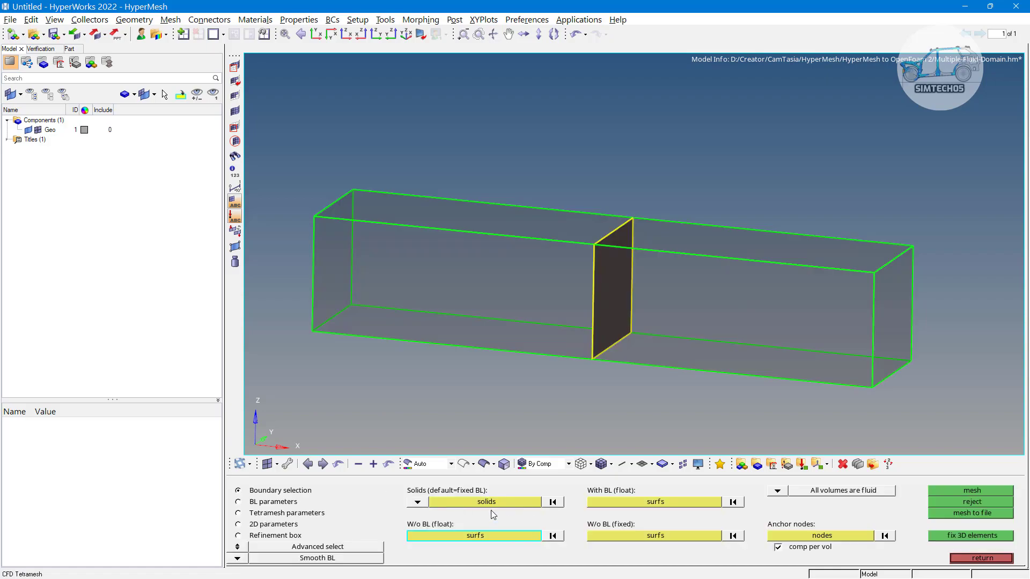
pyautogui.click(235, 67)
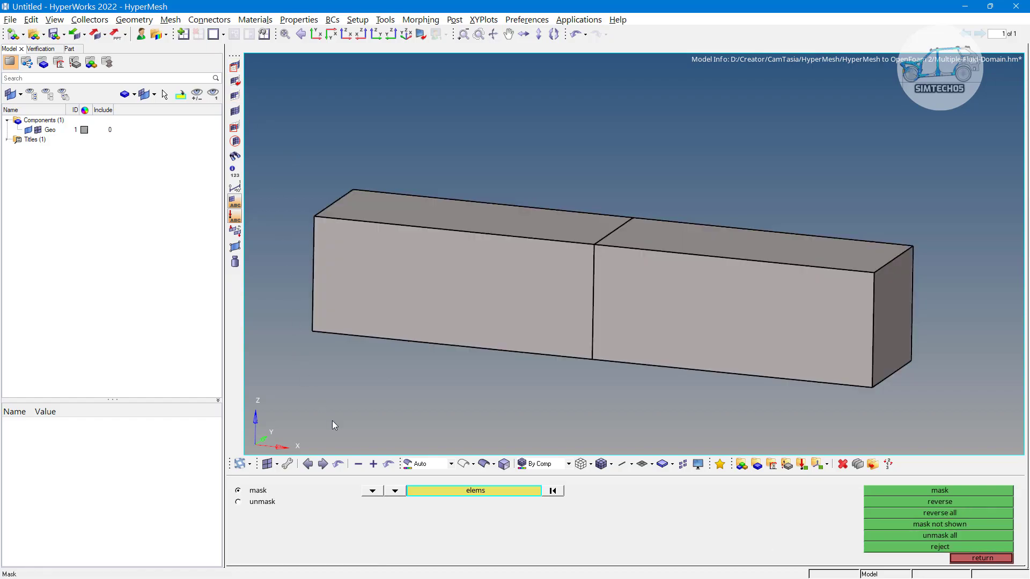
pyautogui.click(374, 490)
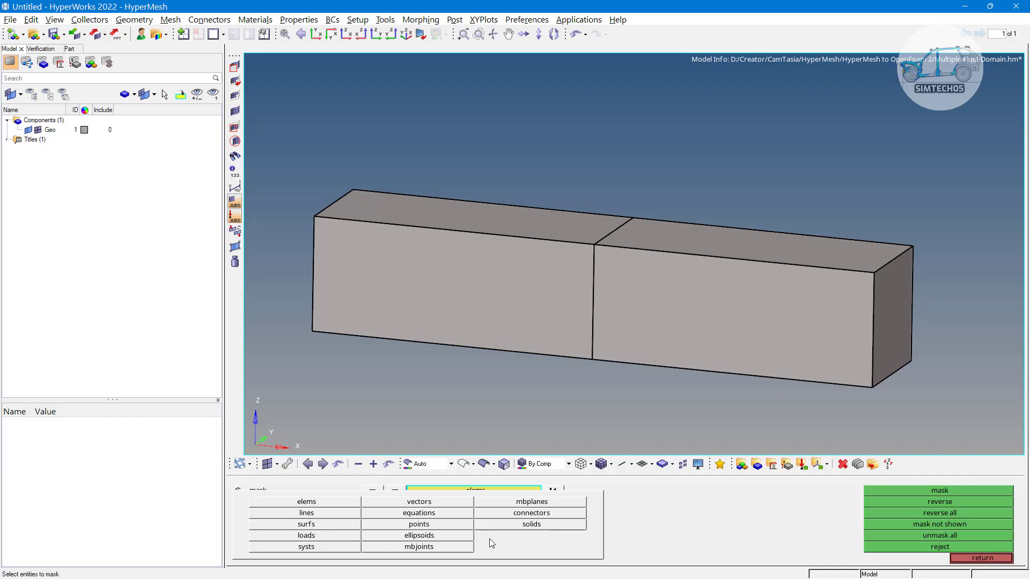
pyautogui.click(518, 525)
pyautogui.click(679, 290)
pyautogui.middleClick(696, 402)
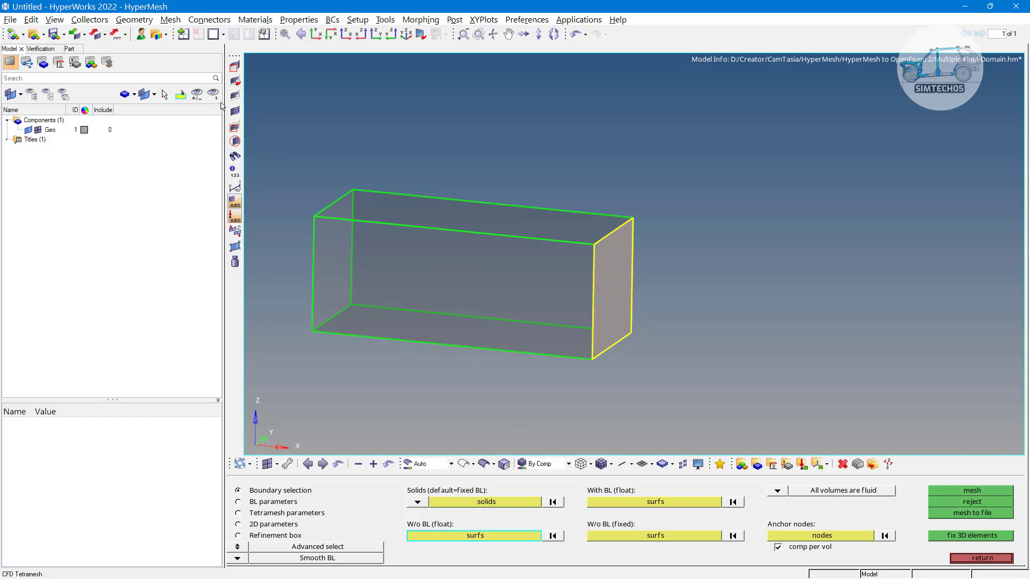
# Step: Unmask everything and delete the 5064 generated mesh elements
pyautogui.click(235, 111)
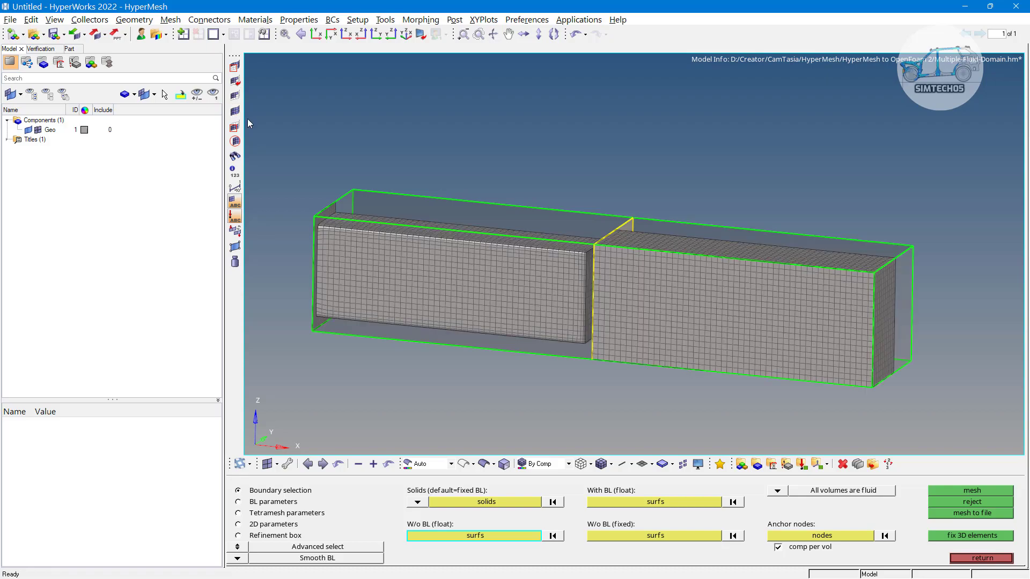
pyautogui.keyDown('ctrl'); pyautogui.moveTo(444, 291); pyautogui.dragTo(639, 257); pyautogui.keyUp('ctrl')
pyautogui.press('F2')
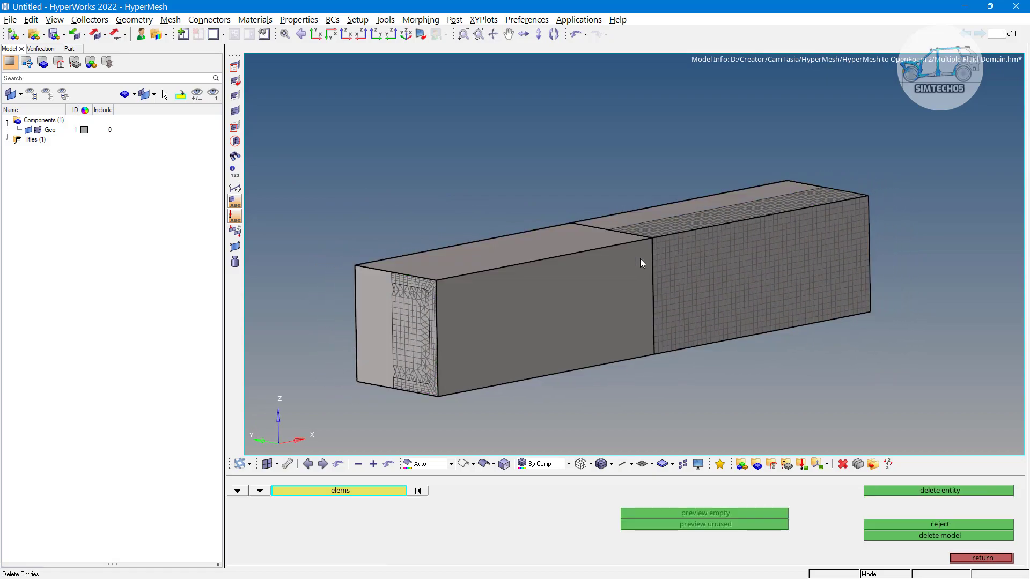
pyautogui.scroll(-4, 521, 305)
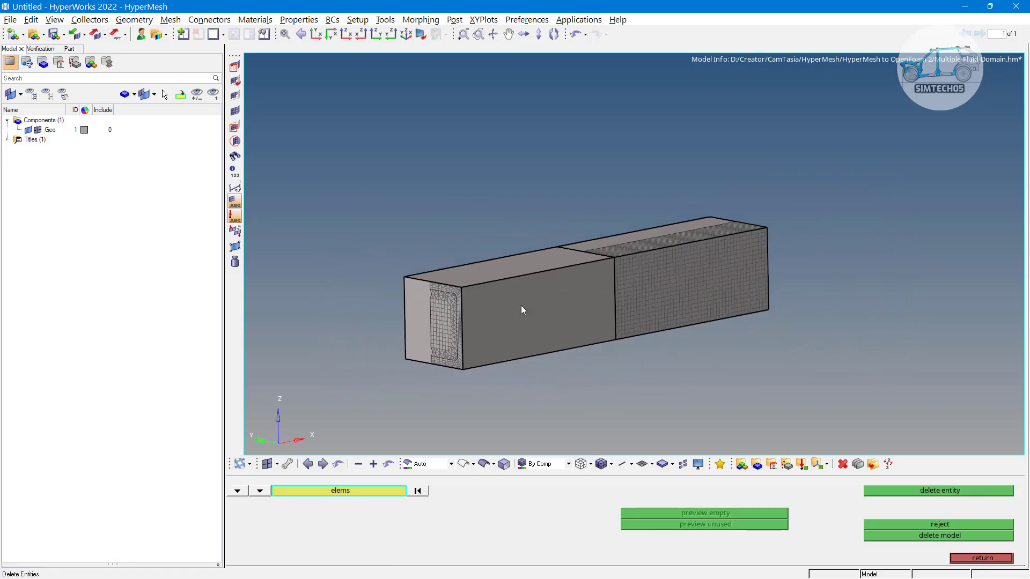
pyautogui.middleClick(800, 373)
# Step: Back in CFD tetramesh, reselect the solid volumes and activate W/o BL surfs
pyautogui.press('F2')
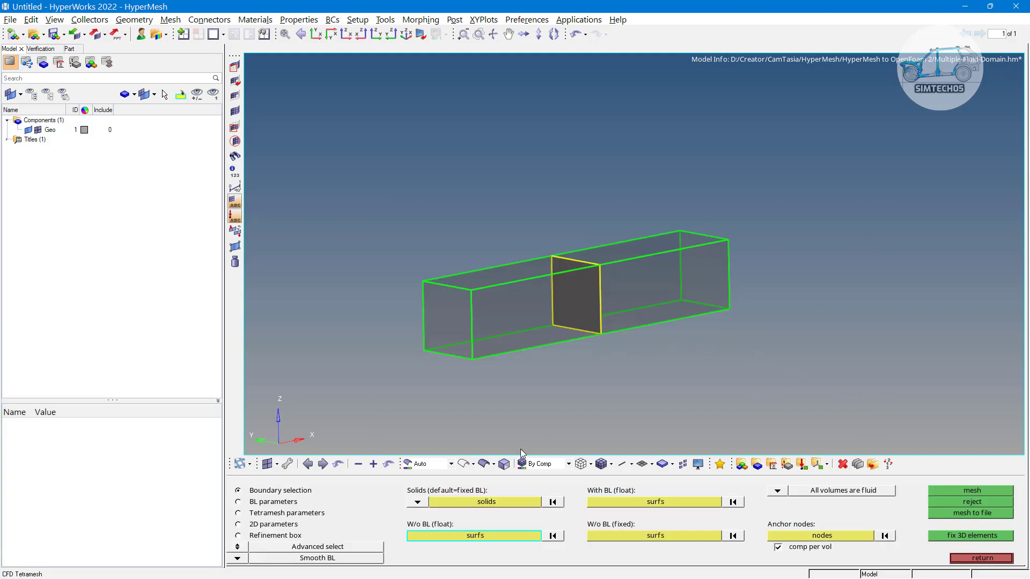
pyautogui.click(494, 503)
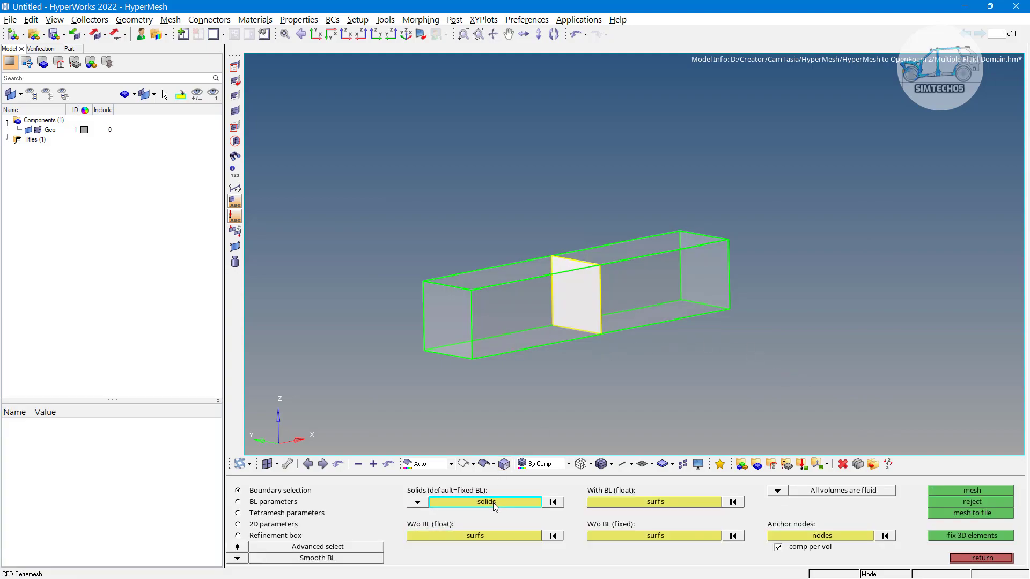
pyautogui.click(492, 536)
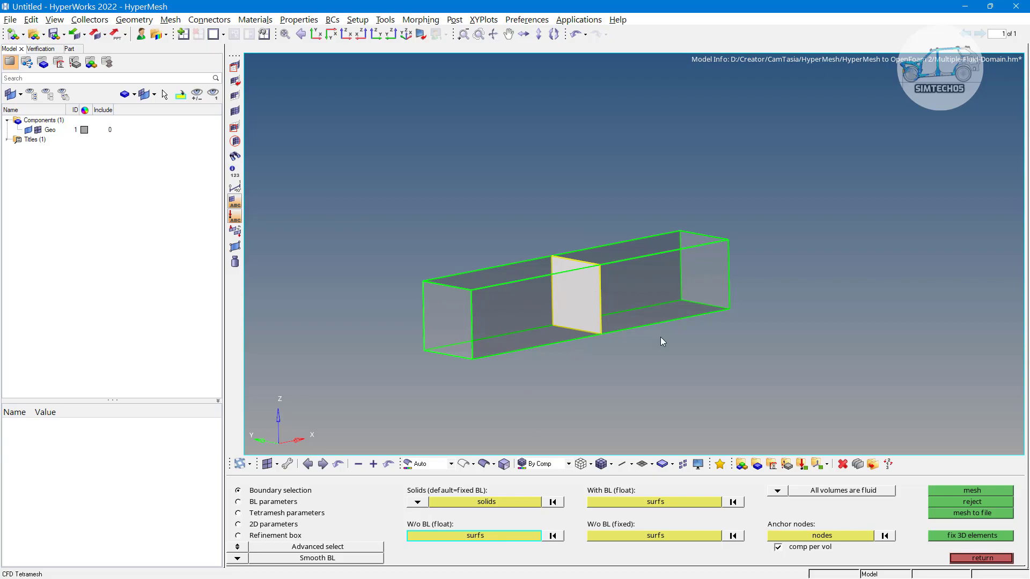
# Step: Change the boundary-layer first layer thickness to 0.600
pyautogui.click(256, 505)
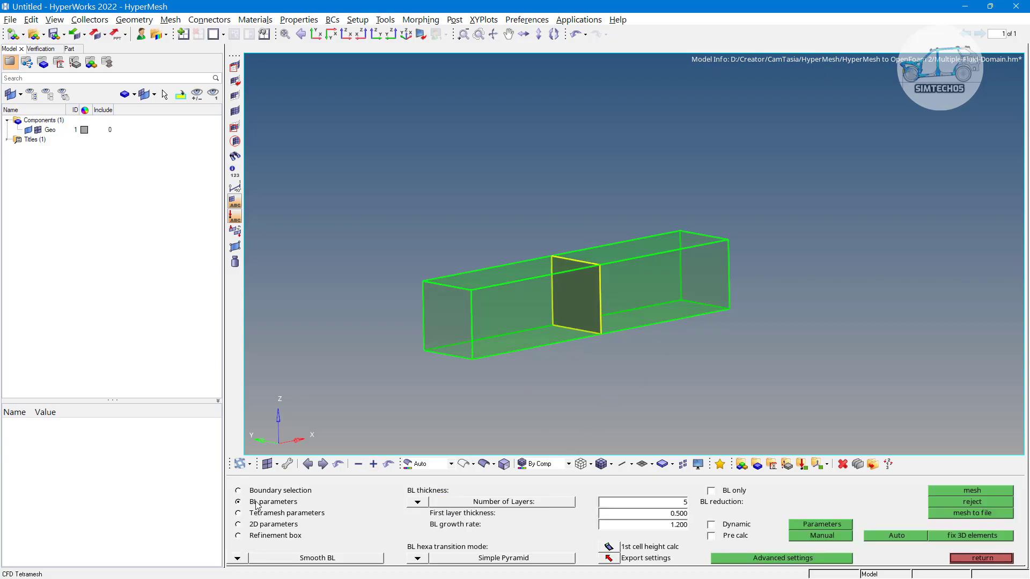
pyautogui.click(664, 515)
pyautogui.write('0.600')
pyautogui.click(670, 526)
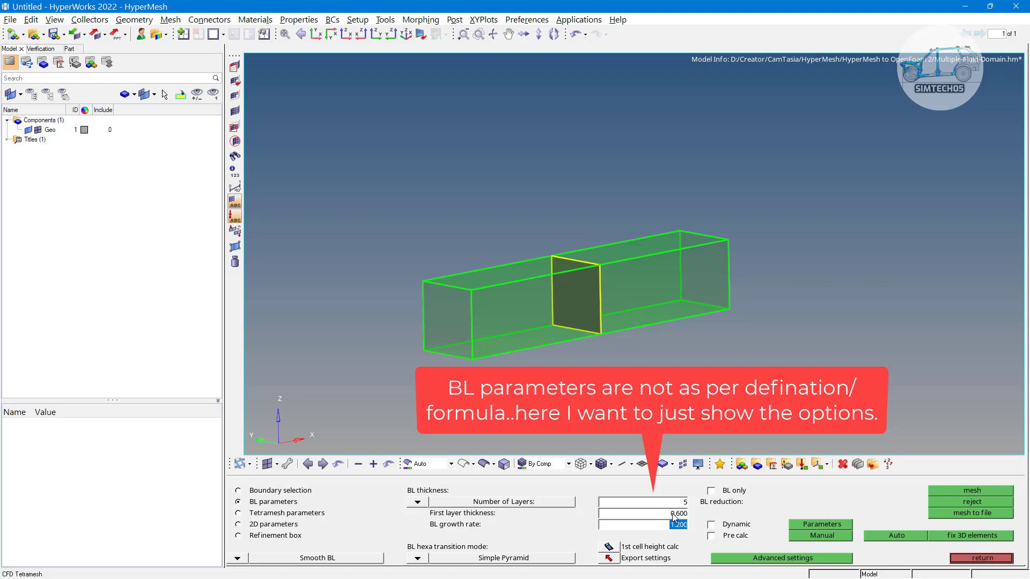
# Step: Review the tetramesh and 2D parameters, confirming element size 2.000
pyautogui.click(287, 514)
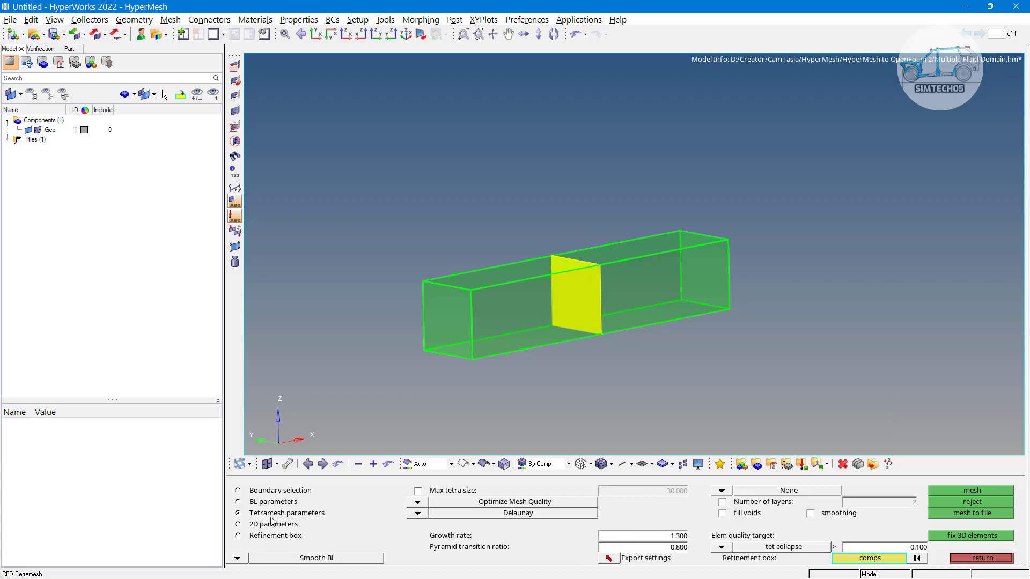
pyautogui.click(268, 524)
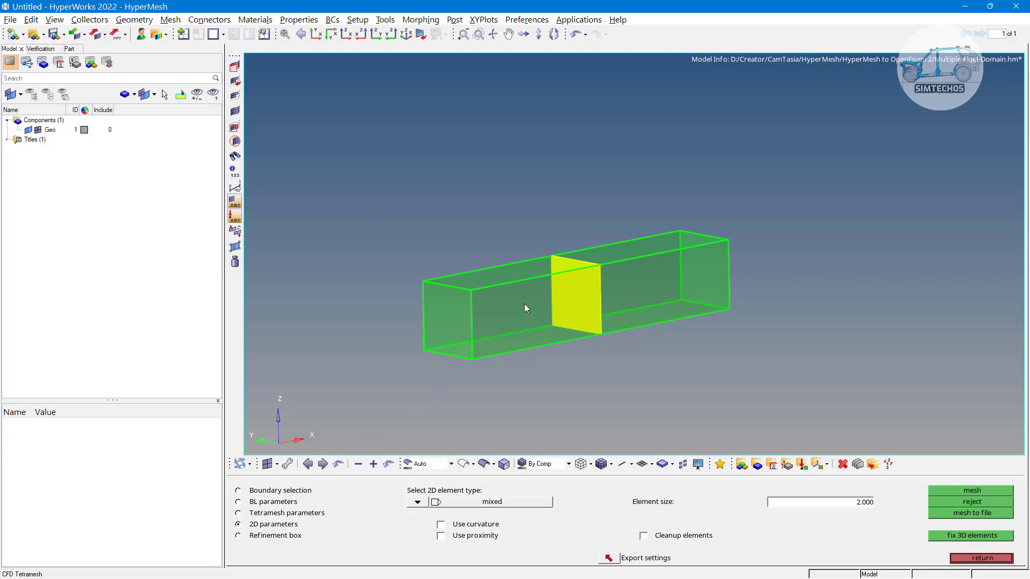
pyautogui.scroll(2, 523, 303)
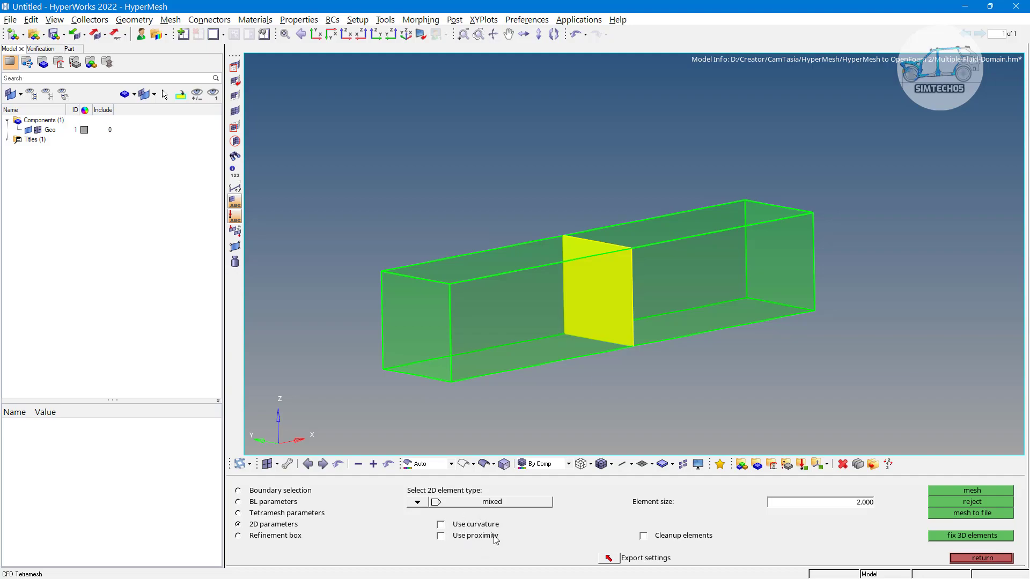
pyautogui.click(850, 503)
# Step: Generate the CFD tetra mesh, zoom in to check it, and leave the tetramesh settings
pyautogui.click(974, 493)
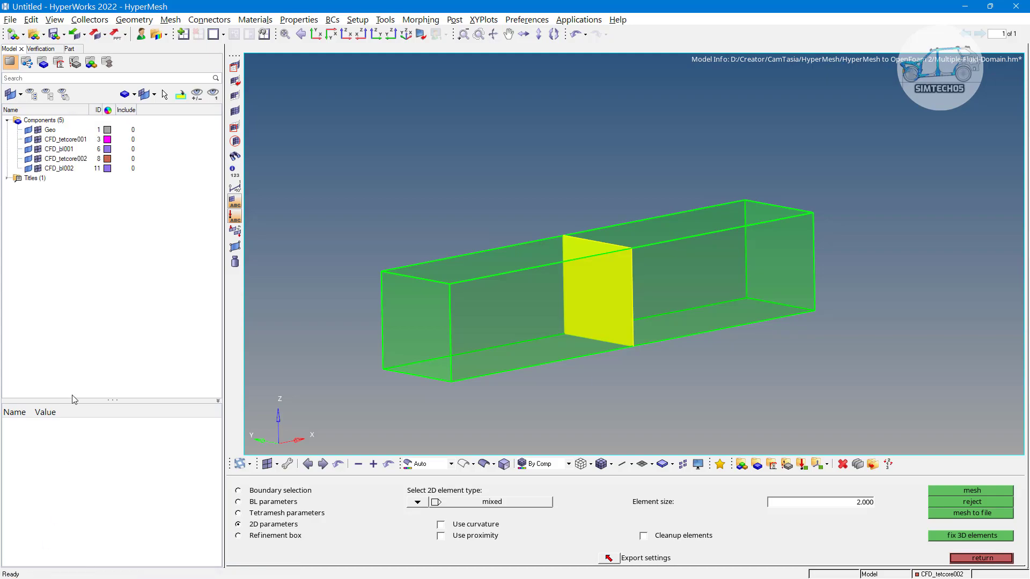
pyautogui.scroll(3, 470, 305)
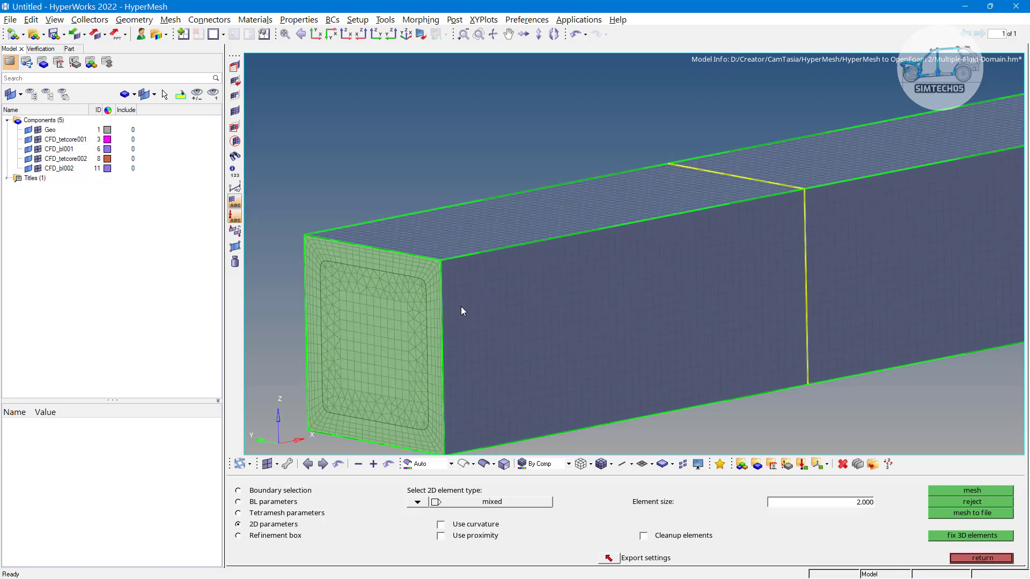
pyautogui.press('Escape')
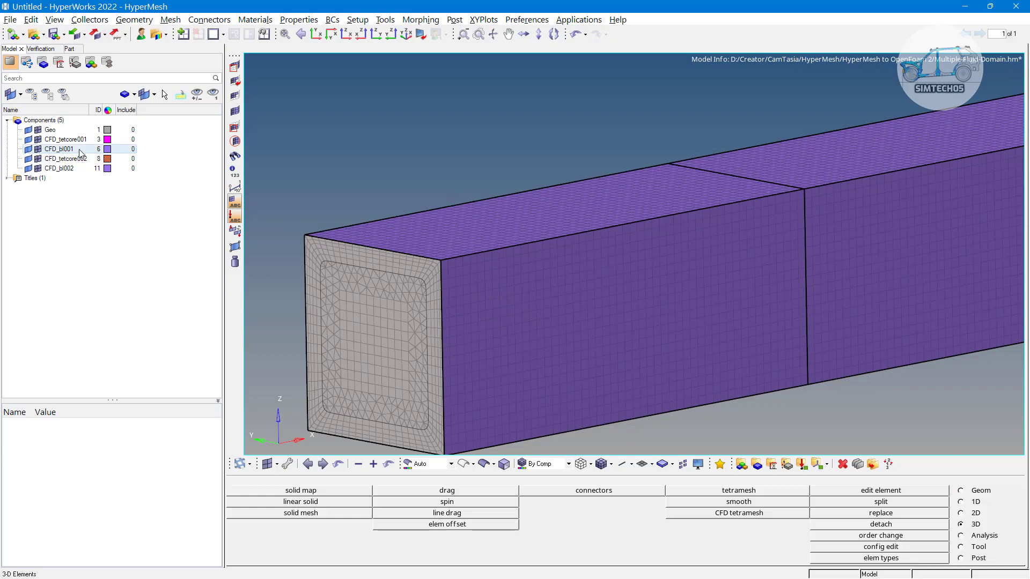
# Step: Hide the Geo elements and geometry, then auto-colour the four CFD mesh components
pyautogui.click(37, 131)
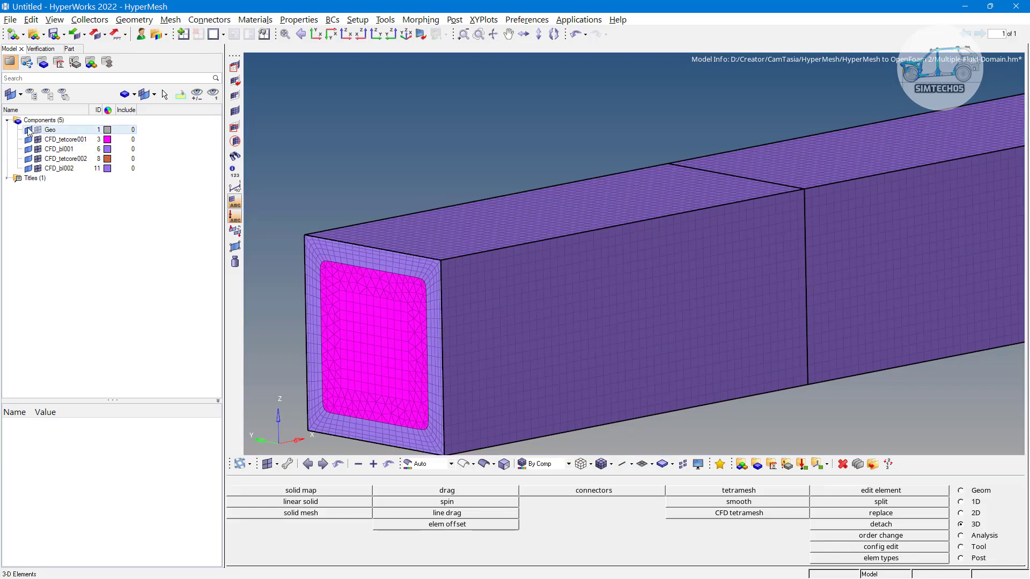
pyautogui.click(28, 130)
pyautogui.press('f')
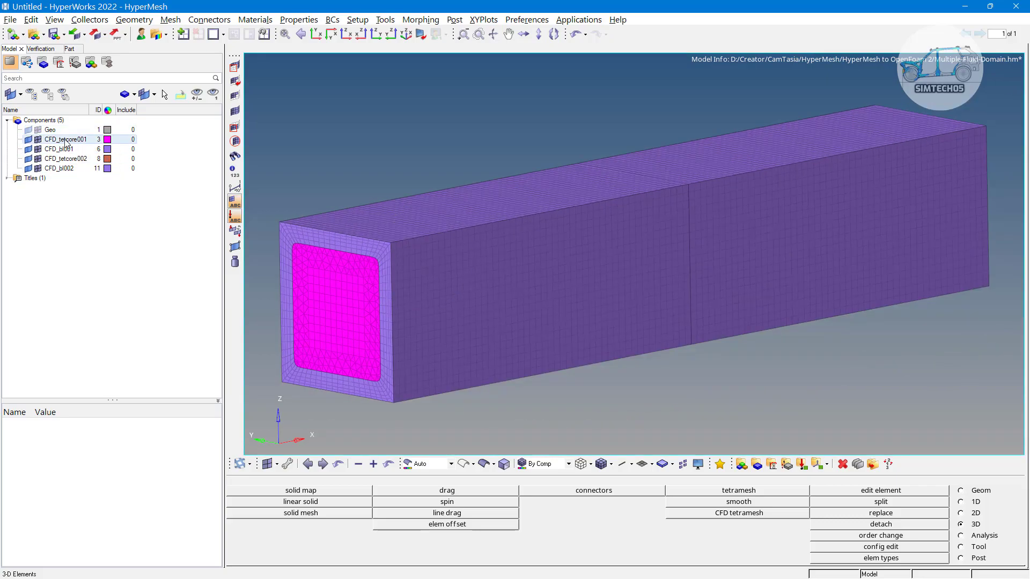
pyautogui.moveTo(59, 140); pyautogui.dragTo(59, 168)
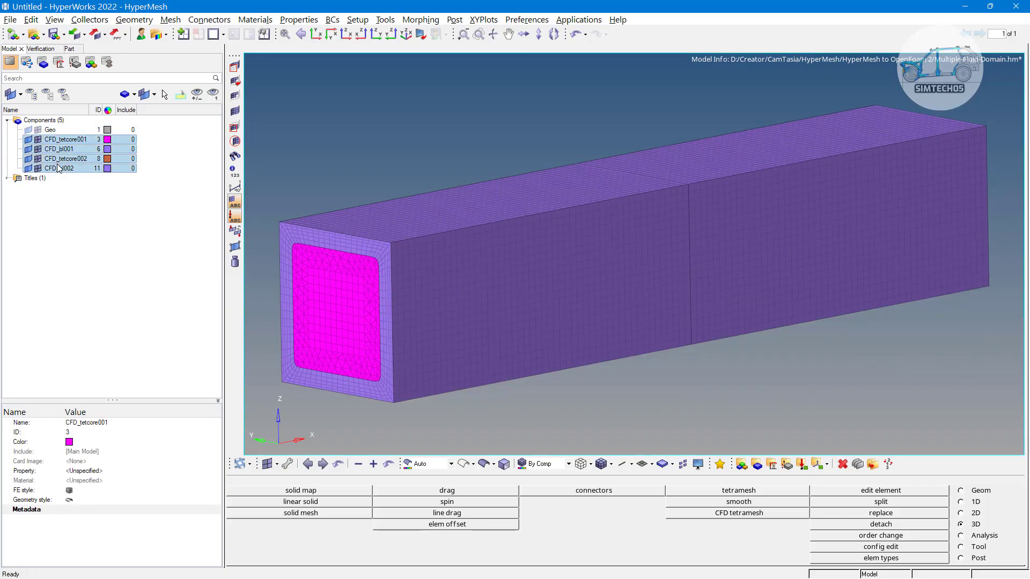
pyautogui.click(107, 149)
pyautogui.click(139, 150)
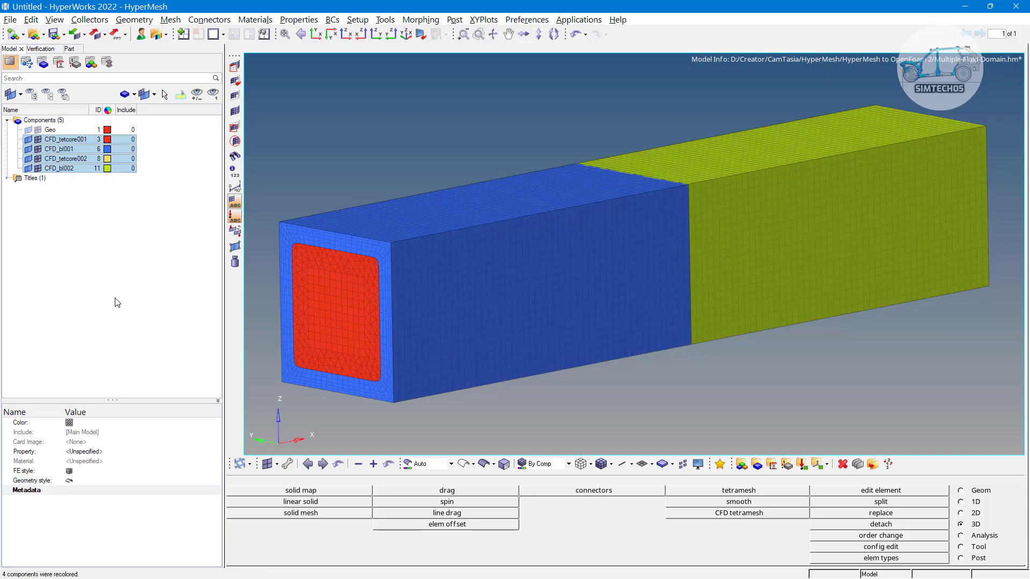
# Step: Hide and re-show each CFD mesh component in turn, then view the box from above
pyautogui.keyDown('ctrl'); pyautogui.moveTo(606, 362); pyautogui.dragTo(624, 369, button='right'); pyautogui.keyUp('ctrl')
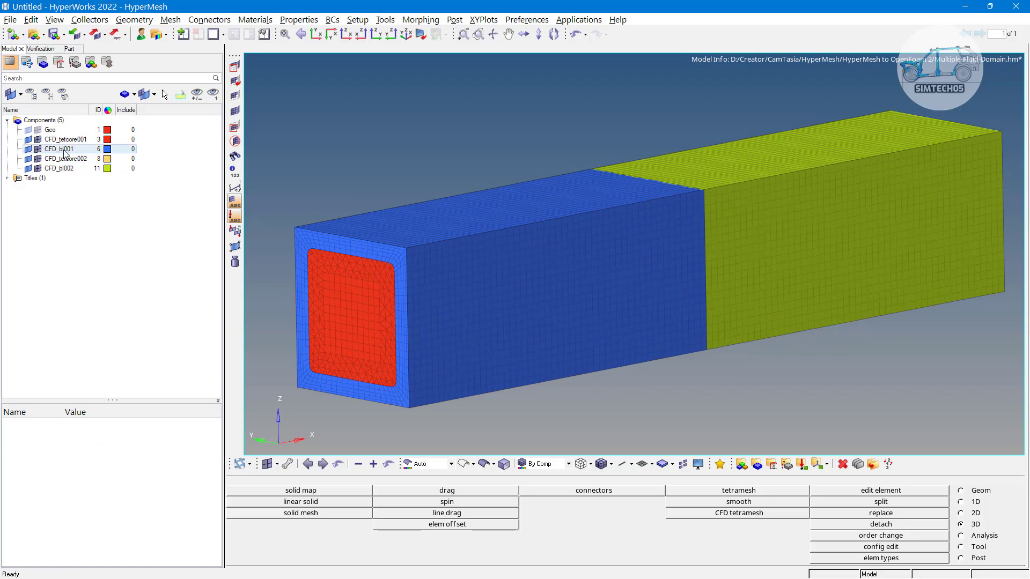
pyautogui.click(39, 140)
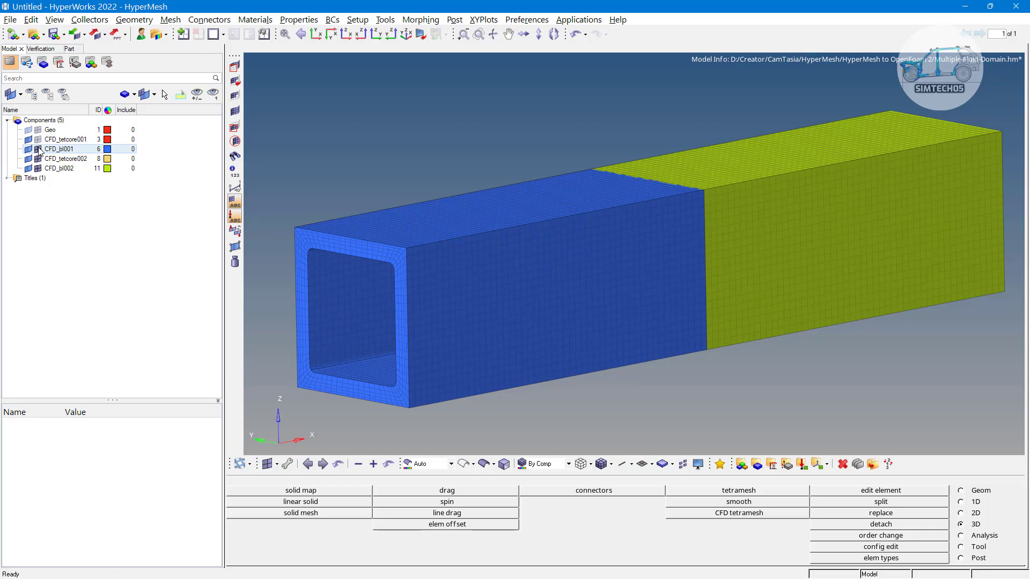
pyautogui.click(38, 149)
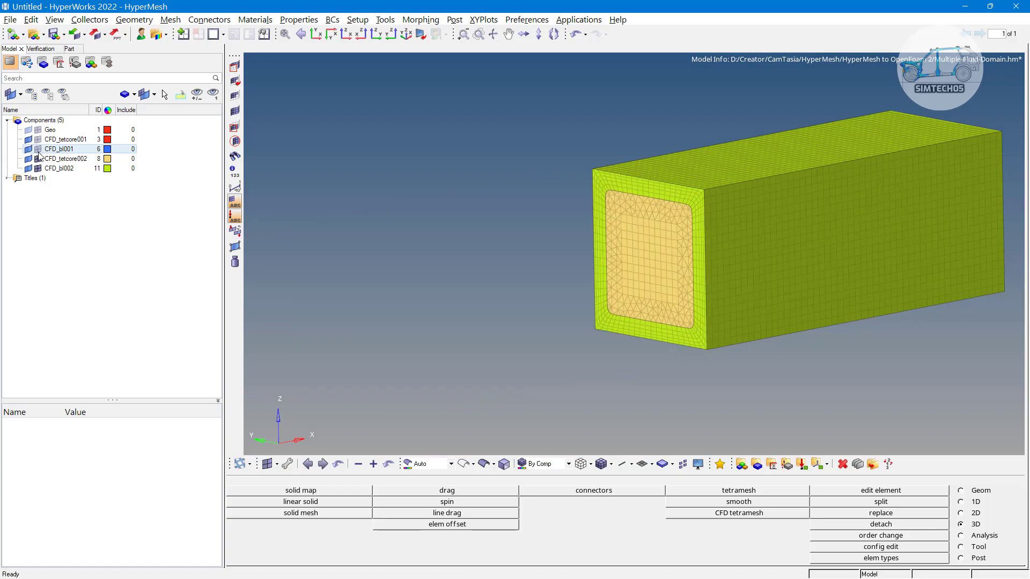
pyautogui.click(38, 159)
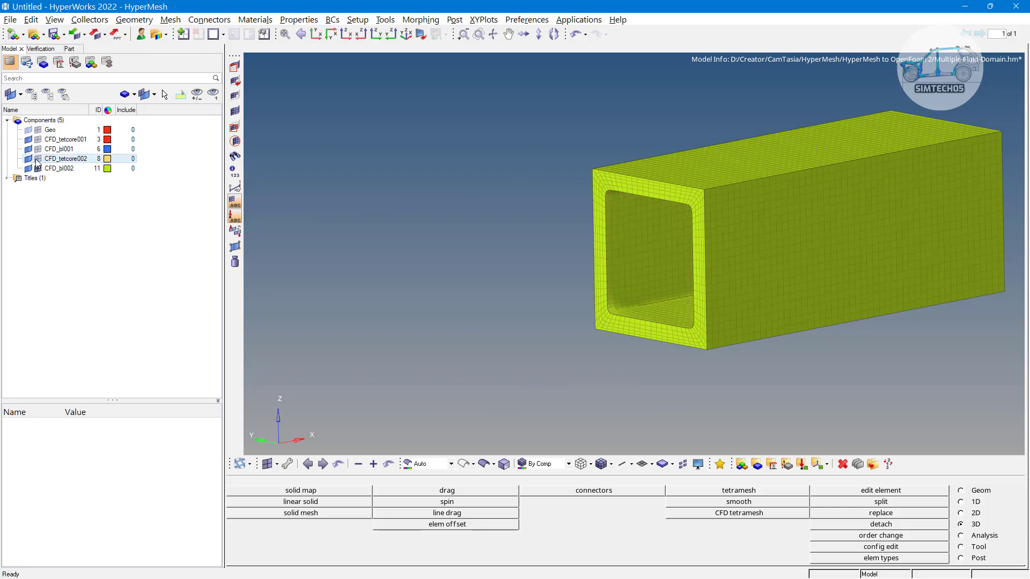
pyautogui.click(38, 168)
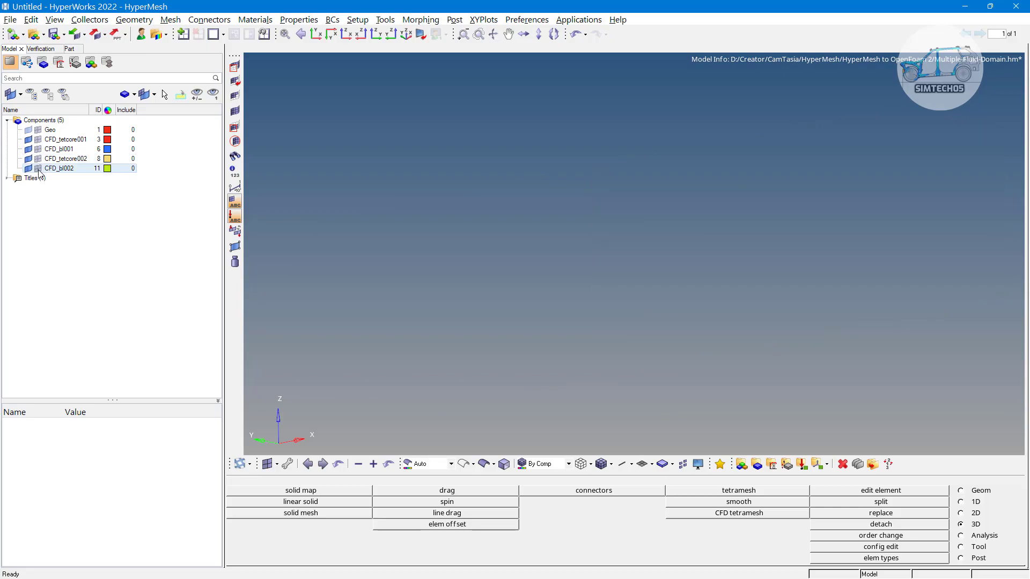
pyautogui.click(38, 168)
pyautogui.click(38, 158)
pyautogui.click(39, 149)
pyautogui.click(38, 140)
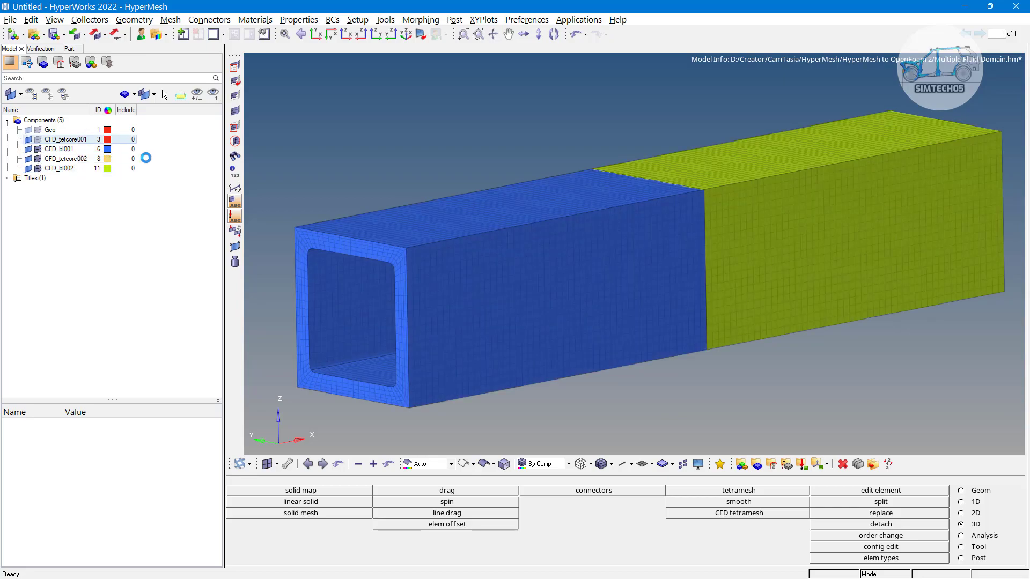
pyautogui.click(322, 33)
# Step: In the Mask panel, mask the lower half of the box's elements
pyautogui.click(235, 67)
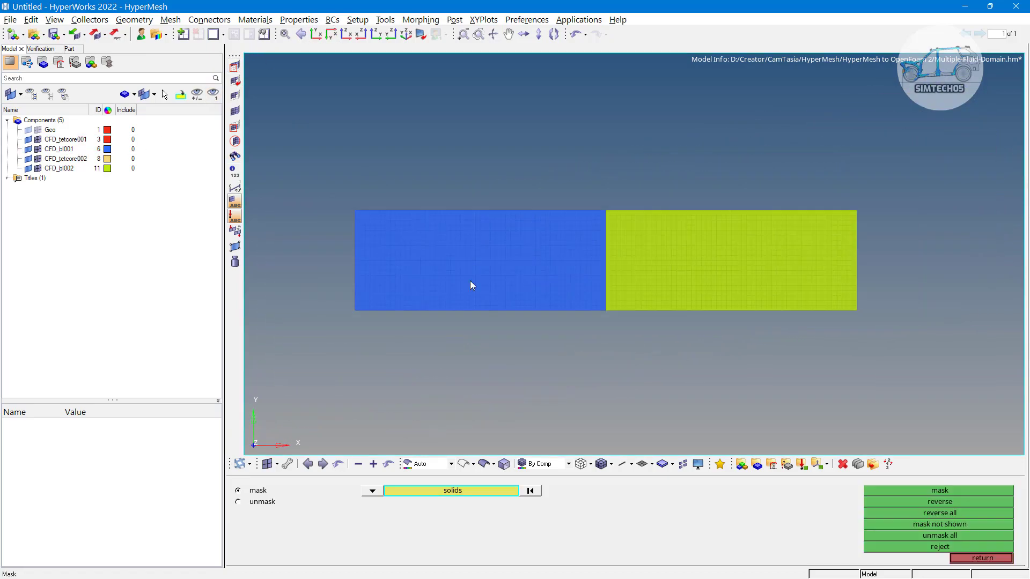
pyautogui.click(344, 261)
pyautogui.click(372, 490)
pyautogui.click(320, 493)
pyautogui.keyDown('shift'); pyautogui.moveTo(351, 279); pyautogui.dragTo(906, 370); pyautogui.keyUp('shift')
pyautogui.middleClick(656, 364)
# Step: Rotate and zoom to inspect the exposed tet cores inside the boundary layers
pyautogui.keyDown('ctrl'); pyautogui.moveTo(622, 420); pyautogui.dragTo(598, 214); pyautogui.keyUp('ctrl')
pyautogui.scroll(4, 644, 241)
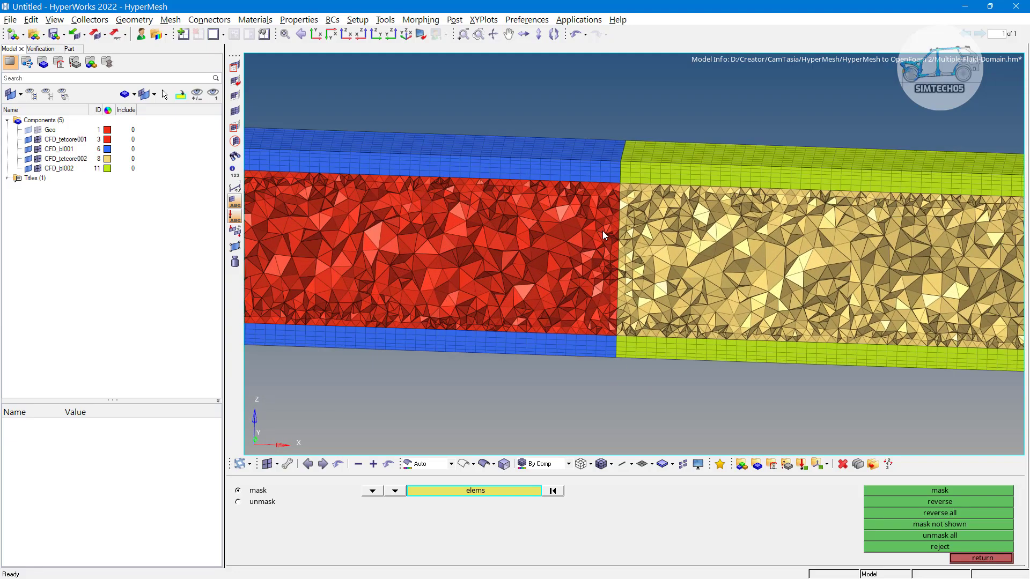
pyautogui.scroll(-4, 697, 269)
pyautogui.keyDown('ctrl'); pyautogui.moveTo(697, 269); pyautogui.dragTo(746, 278); pyautogui.keyUp('ctrl')
pyautogui.keyDown('ctrl'); pyautogui.moveTo(745, 278); pyautogui.dragTo(710, 273, button='right'); pyautogui.keyUp('ctrl')
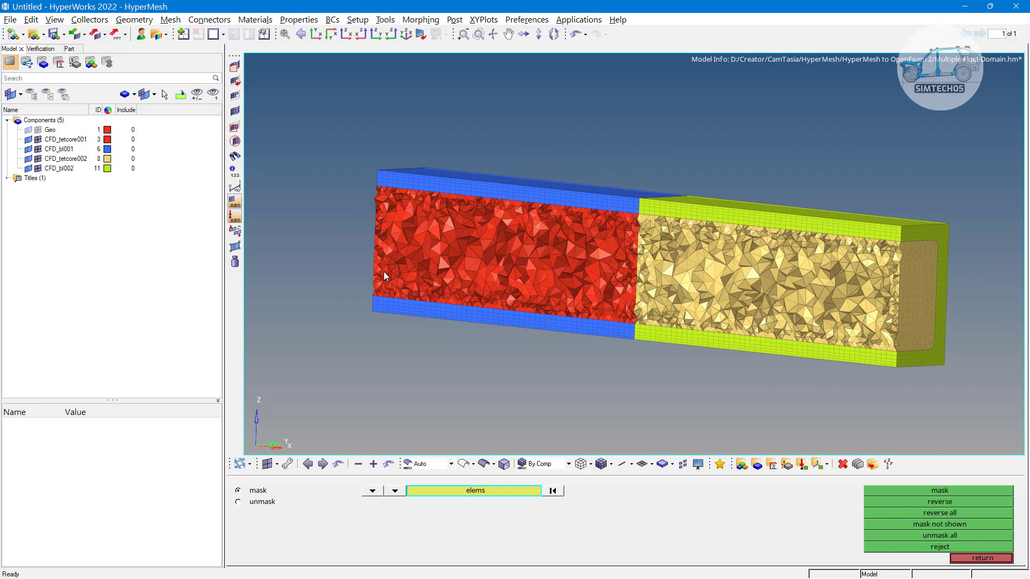
pyautogui.keyDown('ctrl'); pyautogui.moveTo(401, 268); pyautogui.dragTo(512, 279); pyautogui.keyUp('ctrl')
pyautogui.scroll(3, 355, 275)
pyautogui.scroll(2, 359, 257)
pyautogui.keyDown('ctrl'); pyautogui.moveTo(348, 259); pyautogui.dragTo(465, 189, button='right'); pyautogui.keyUp('ctrl')
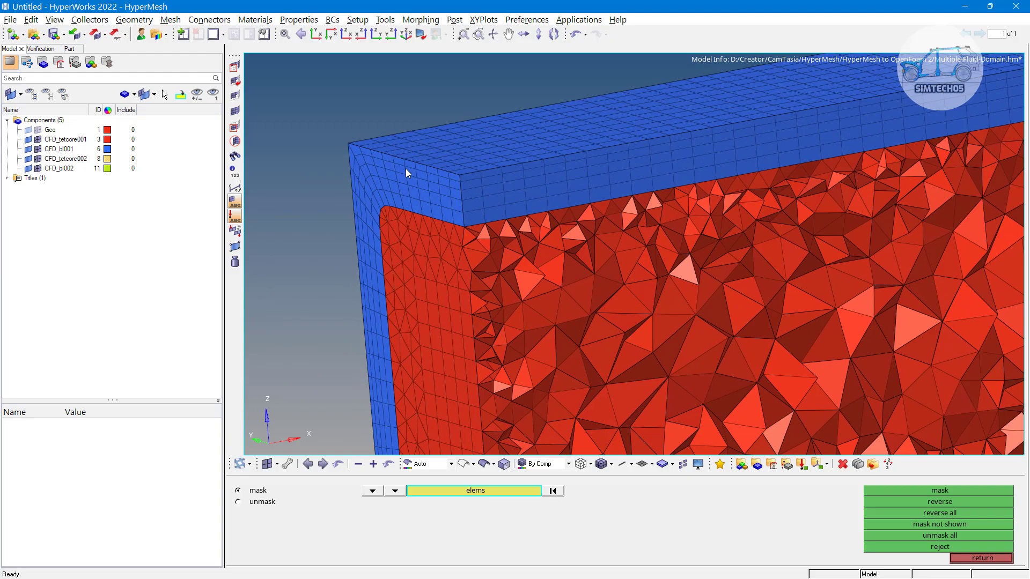
pyautogui.scroll(-2, 347, 192)
pyautogui.scroll(-3, 394, 231)
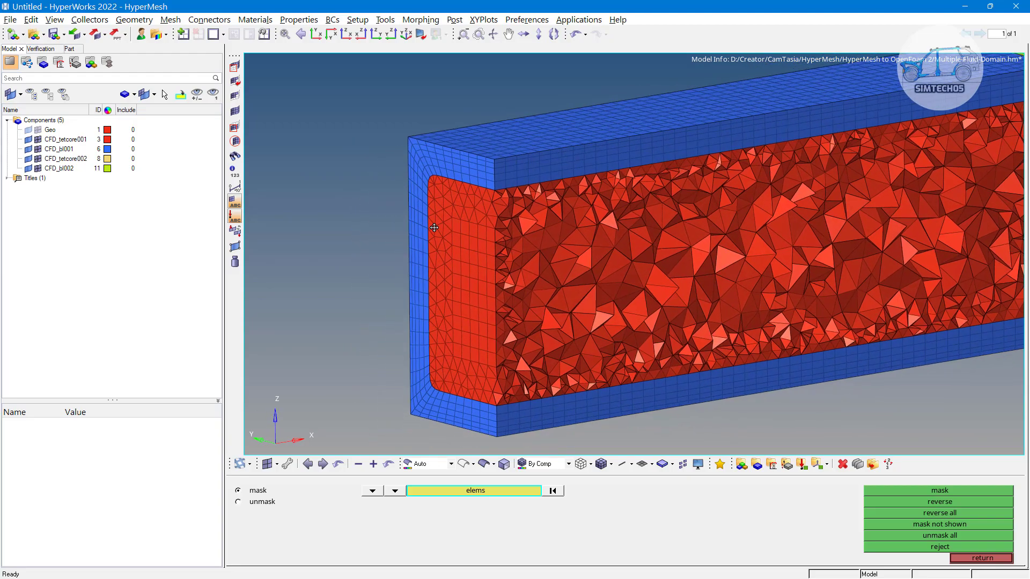
pyautogui.scroll(-2, 410, 330)
pyautogui.keyDown('ctrl'); pyautogui.moveTo(417, 331); pyautogui.dragTo(614, 285); pyautogui.keyUp('ctrl')
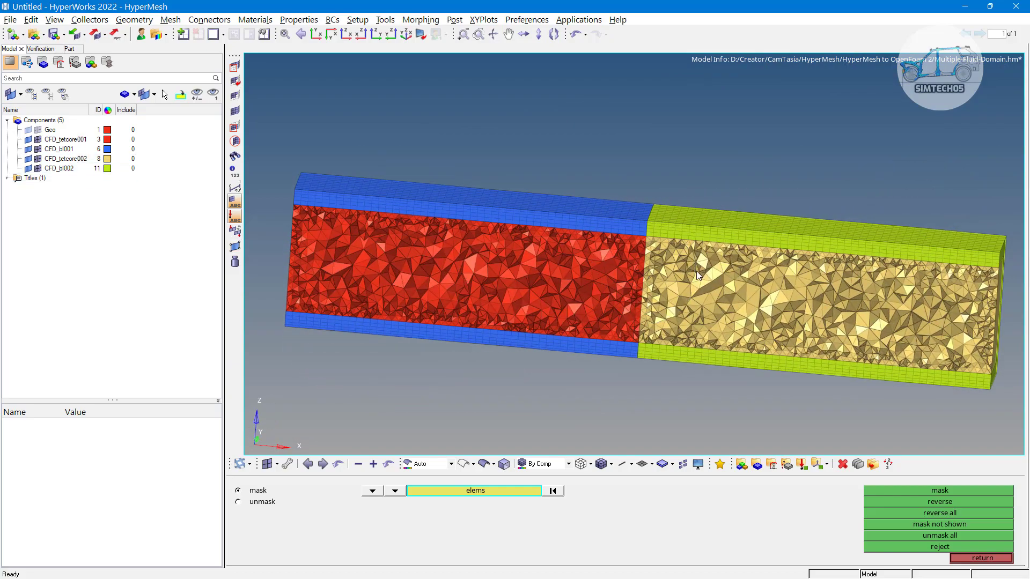
pyautogui.keyDown('ctrl'); pyautogui.moveTo(700, 269); pyautogui.dragTo(669, 242); pyautogui.keyUp('ctrl')
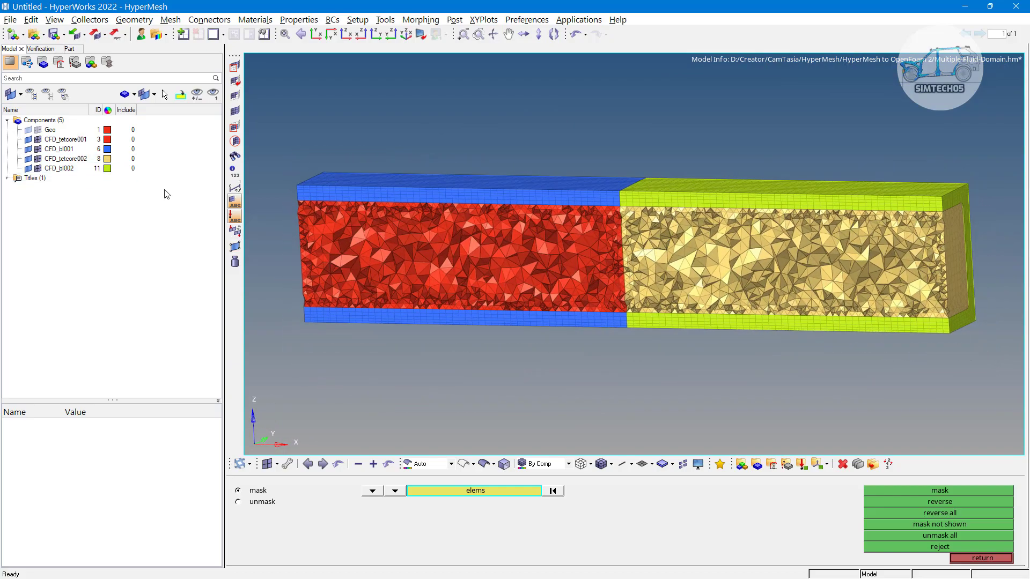
# Step: Select the four CFD components, dismiss the create menu, and switch to the XY view
pyautogui.moveTo(63, 168); pyautogui.dragTo(61, 167)
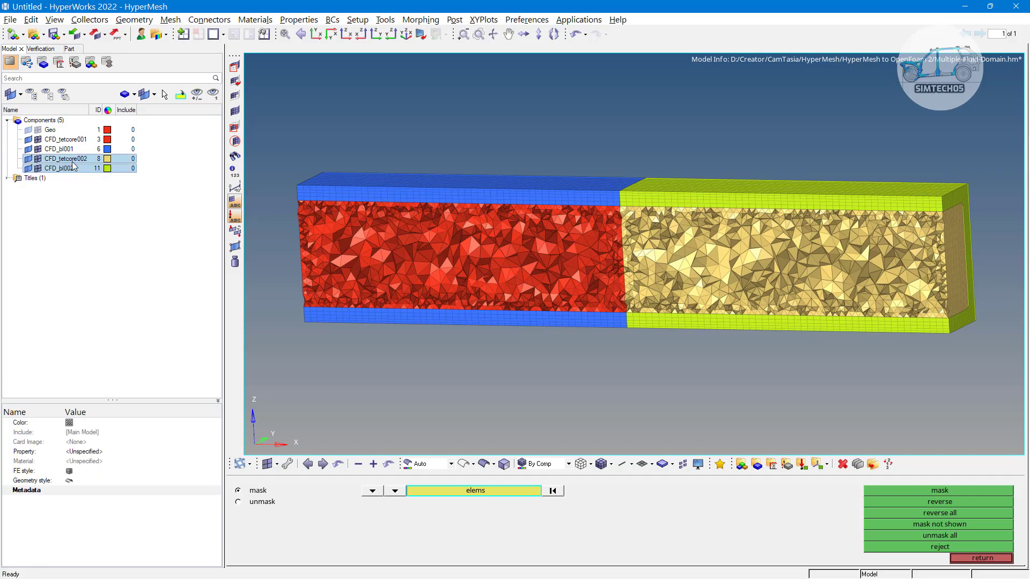
pyautogui.click(60, 149)
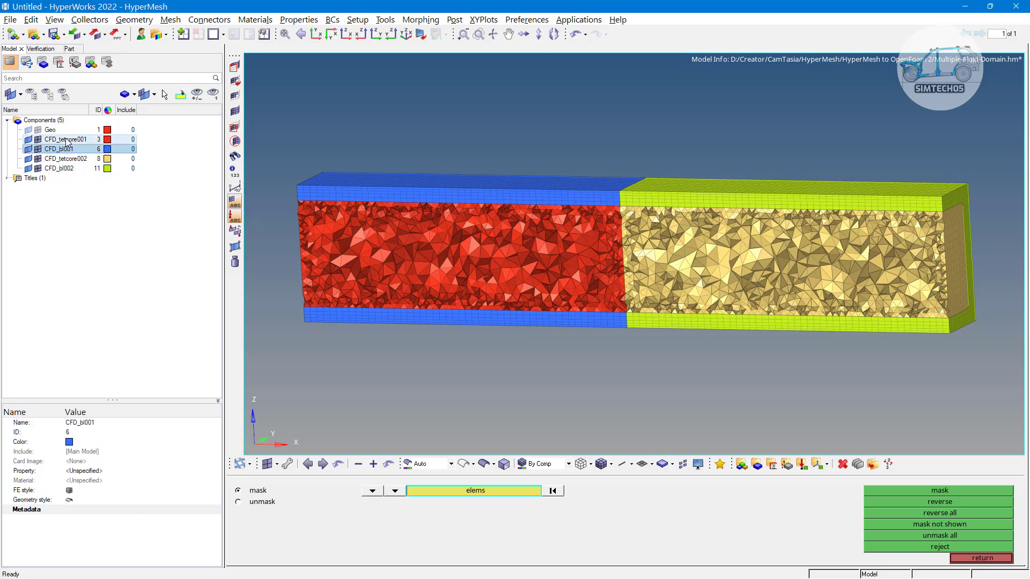
pyautogui.keyDown('shift'); pyautogui.click(67, 141); pyautogui.keyUp('shift')
pyautogui.rightClick(96, 230)
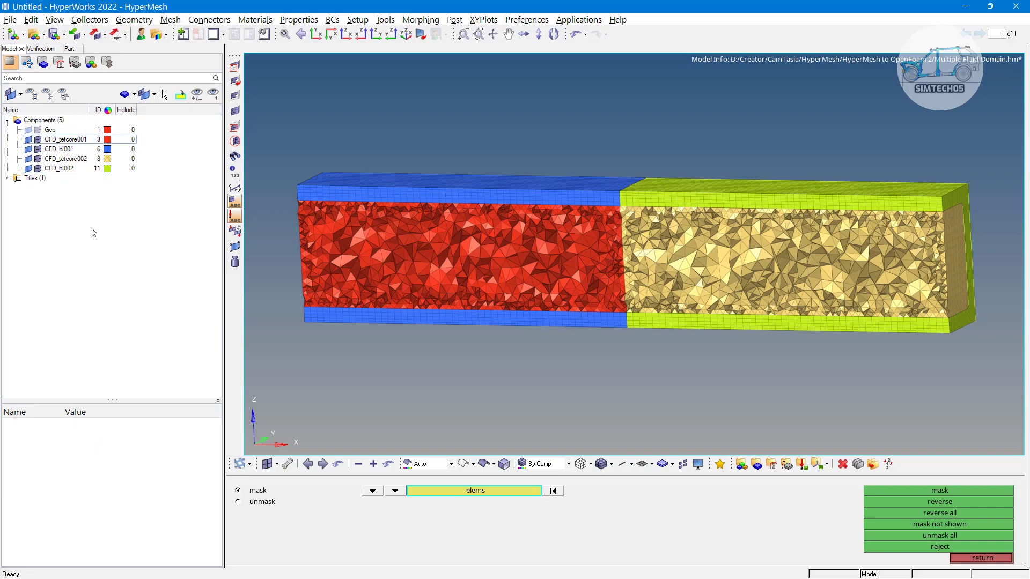
pyautogui.moveTo(122, 236)
pyautogui.click(310, 128)
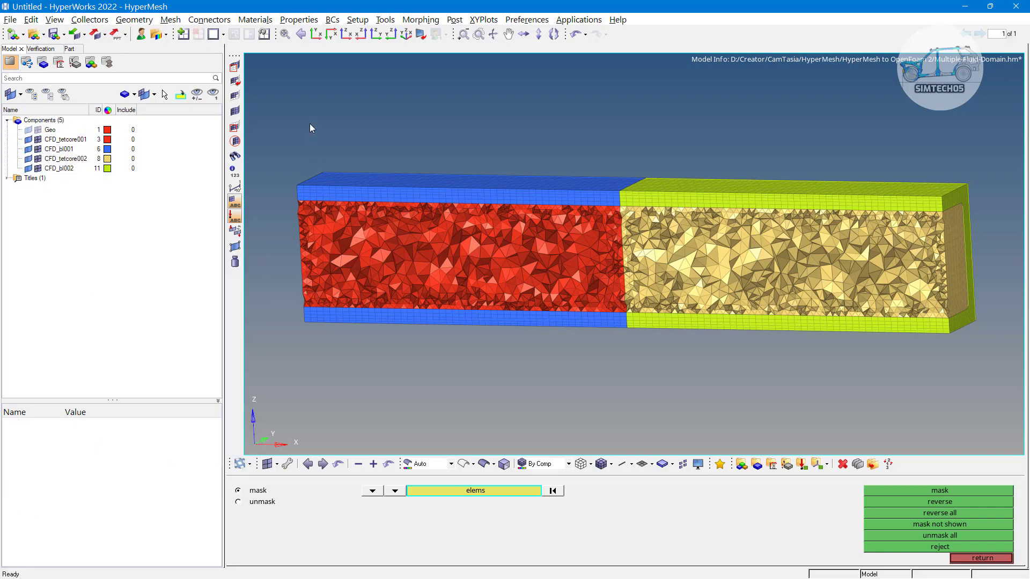
pyautogui.click(317, 36)
# Step: Create the LeftFluid and RightFluid components
pyautogui.rightClick(159, 270)
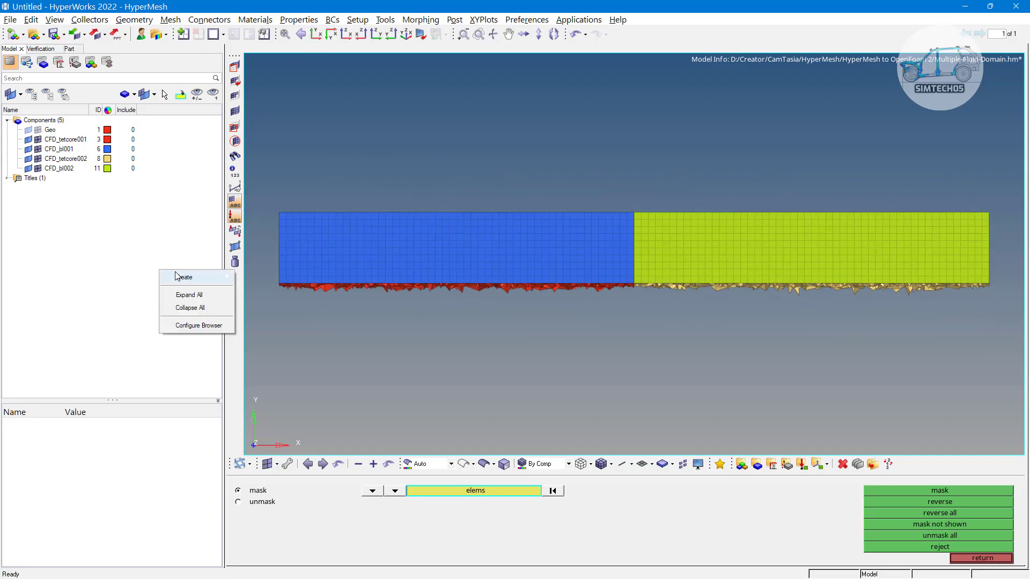
pyautogui.moveTo(180, 277)
pyautogui.click(263, 315)
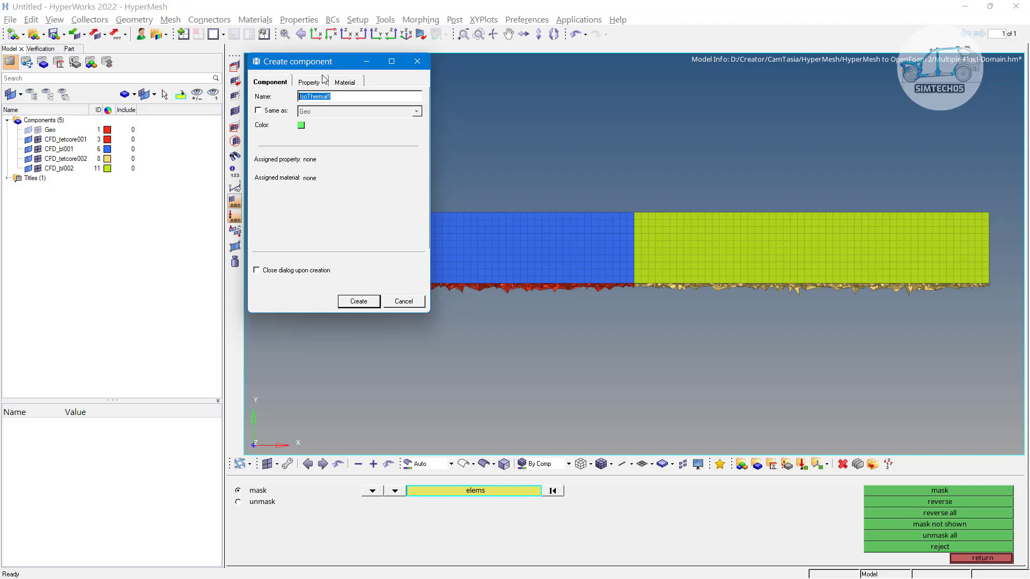
pyautogui.write('LeftFluid')
pyautogui.click(359, 300)
pyautogui.write('R')
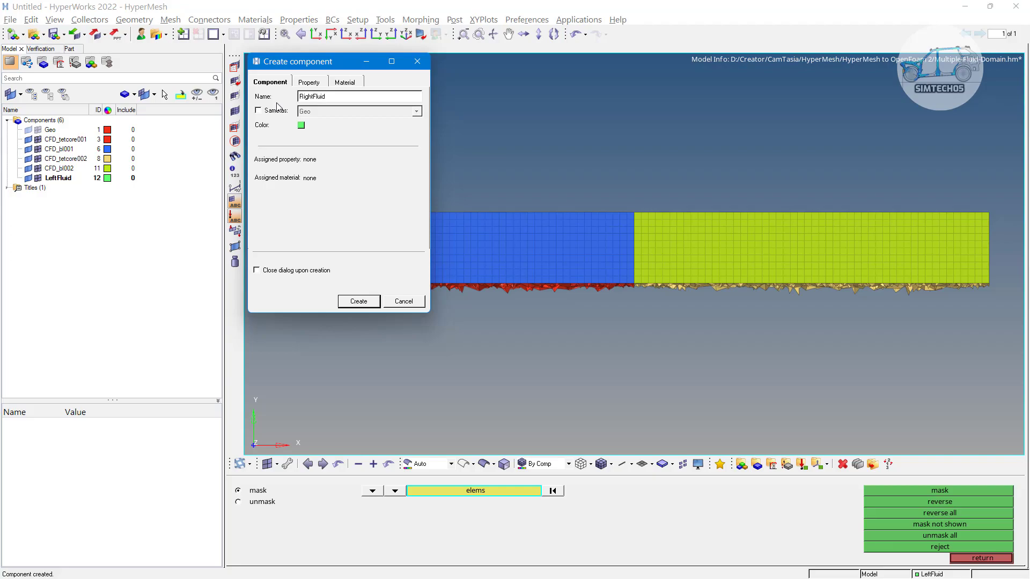
pyautogui.write('ightFluid')
pyautogui.click(361, 301)
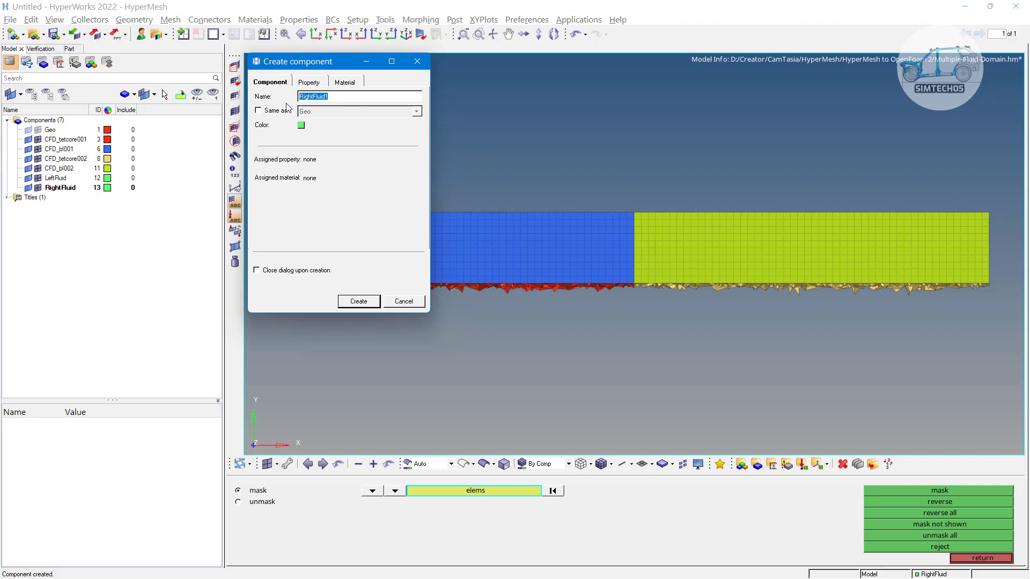
# Step: Create the Inflow, OutFlow, Wall and HeatIn components
pyautogui.write('Inflow')
pyautogui.click(356, 293)
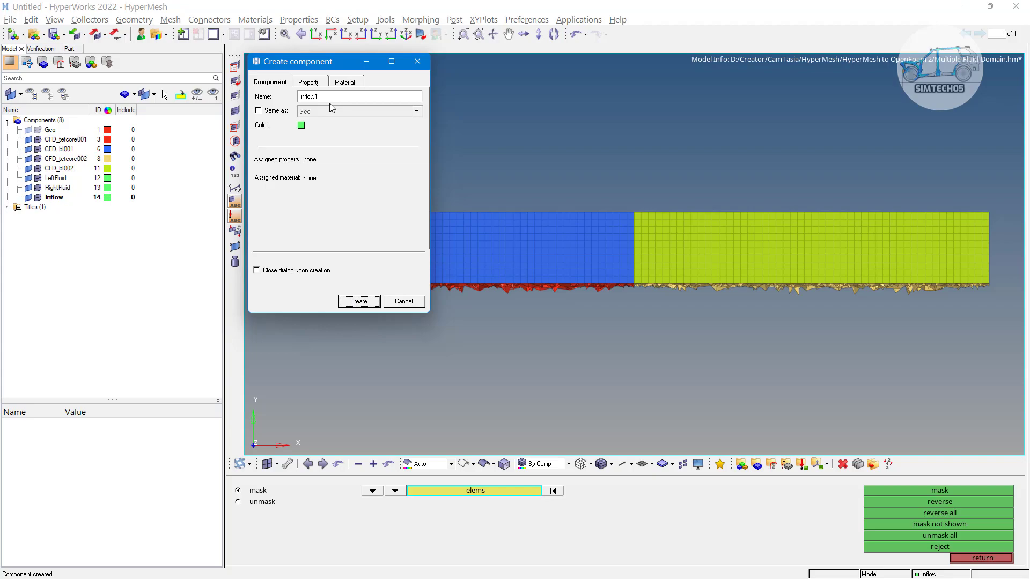
pyautogui.write('OutFlow')
pyautogui.click(354, 301)
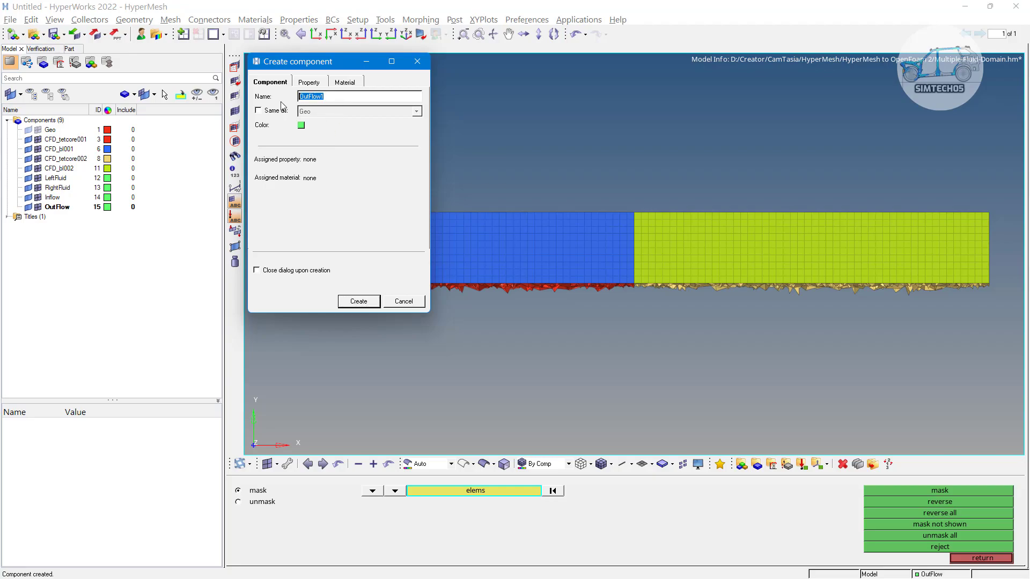
pyautogui.write('Wall')
pyautogui.click(363, 302)
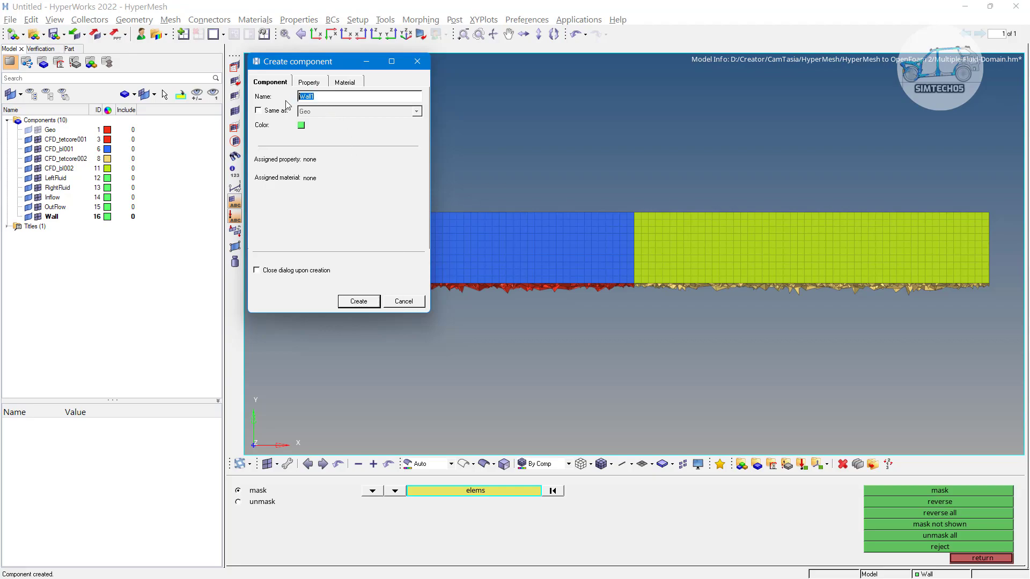
pyautogui.write('HeatIn')
pyautogui.click(360, 301)
pyautogui.click(402, 301)
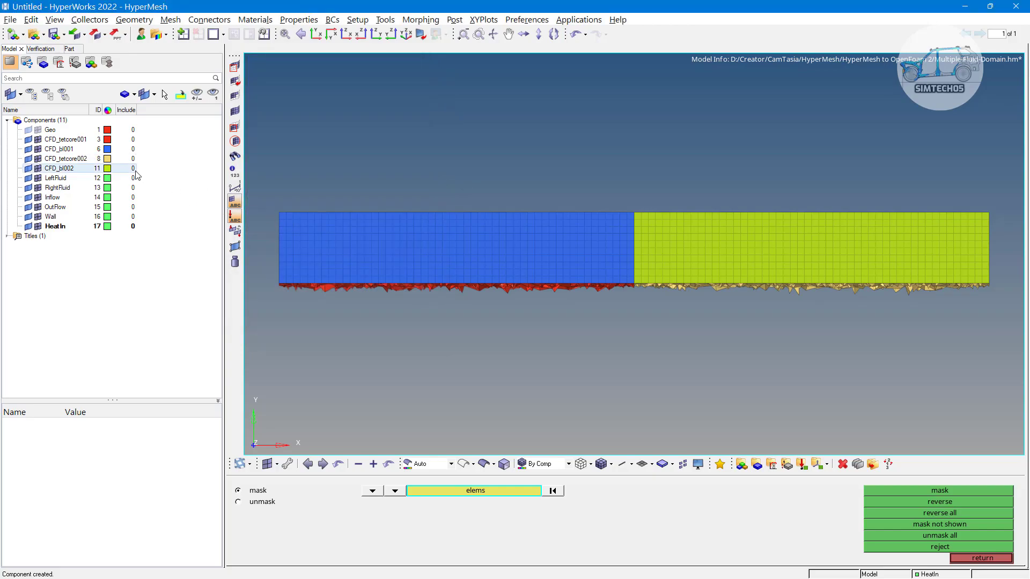
# Step: Assign random colours to all components from Geo down to HeatIn
pyautogui.keyDown('ctrl'); pyautogui.moveTo(619, 347); pyautogui.dragTo(557, 276); pyautogui.keyUp('ctrl')
pyautogui.click(75, 134)
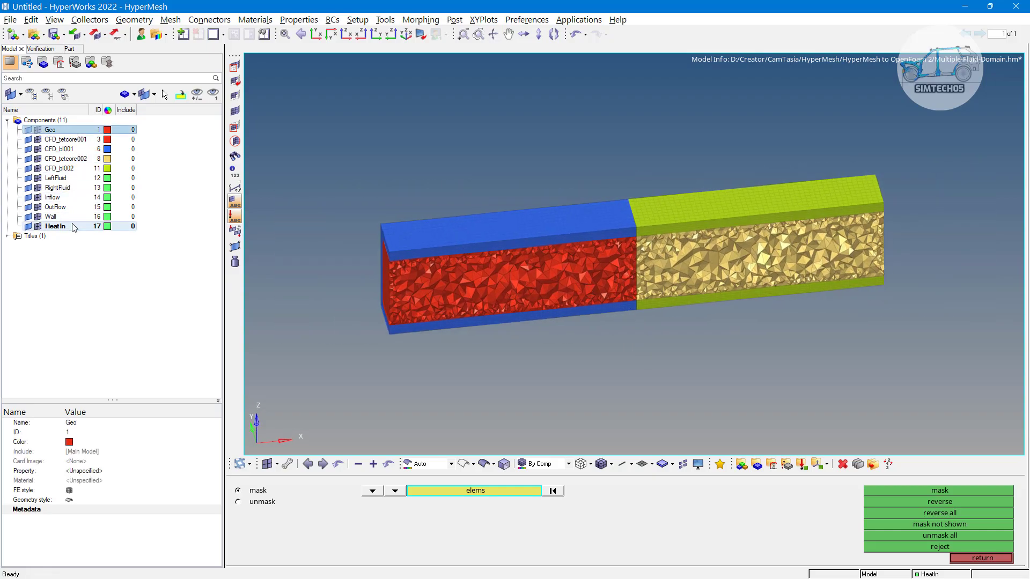
pyautogui.keyDown('shift'); pyautogui.click(55, 226); pyautogui.keyUp('shift')
pyautogui.click(106, 131)
pyautogui.click(141, 139)
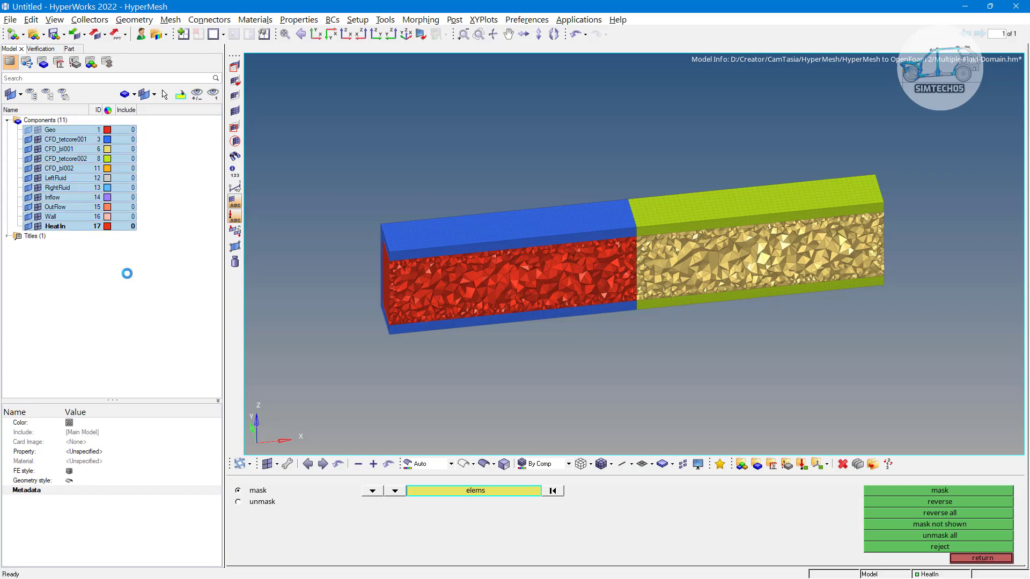
# Step: Leave the mask tool and switch to the Tool page
pyautogui.keyDown('ctrl'); pyautogui.moveTo(613, 326); pyautogui.dragTo(653, 279); pyautogui.keyUp('ctrl')
pyautogui.scroll(3, 653, 279)
pyautogui.press('Escape')
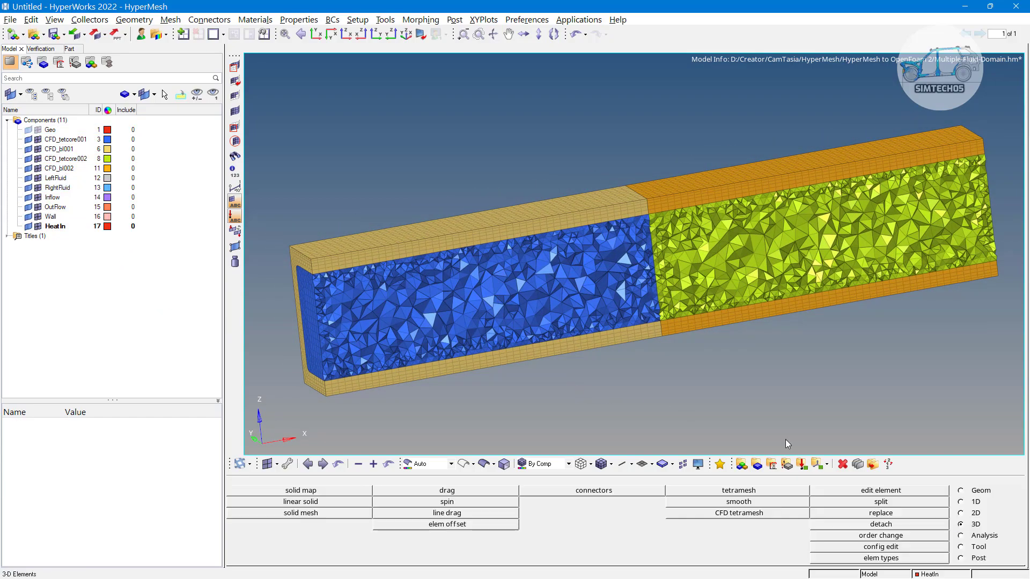
pyautogui.click(975, 547)
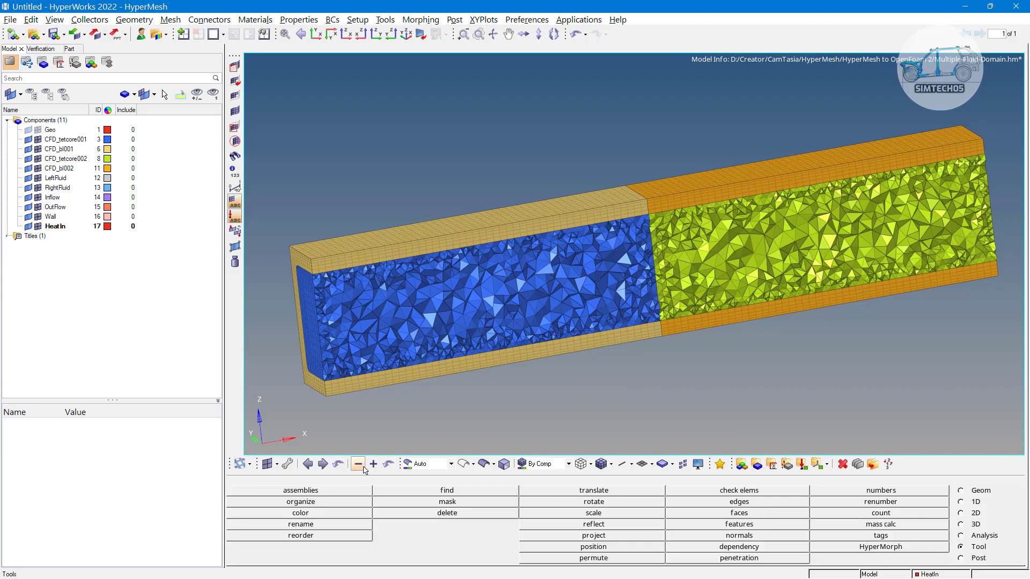
# Step: Use organize to move the 139953 CFD_tetcore001 and CFD_bl001 elements into LeftFluid
pyautogui.click(343, 502)
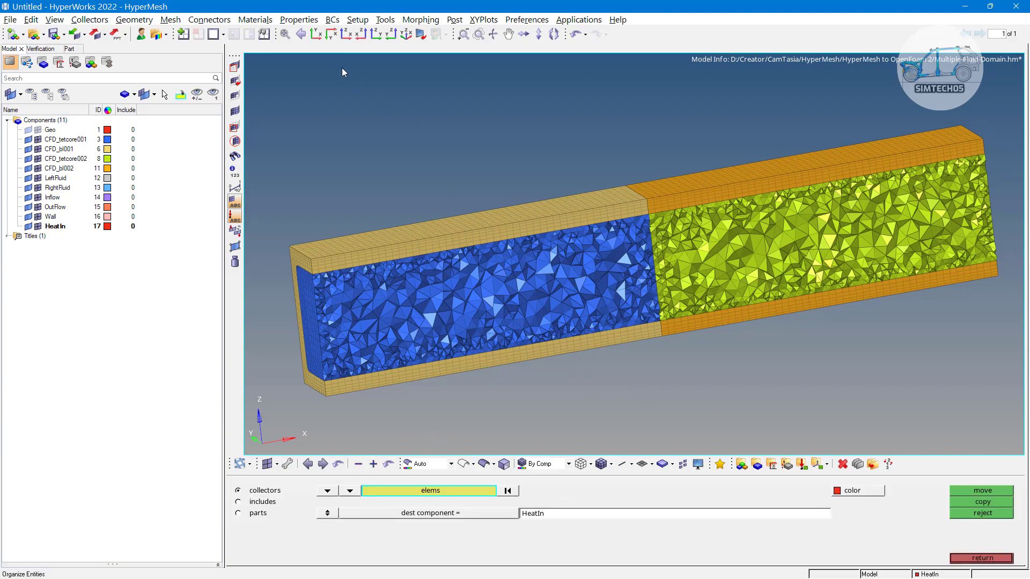
pyautogui.click(320, 34)
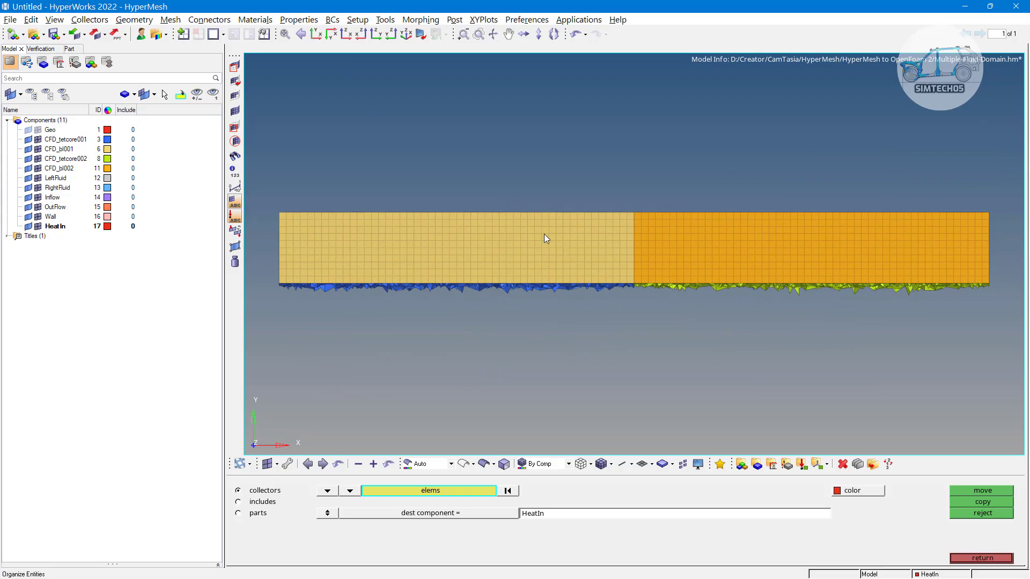
pyautogui.keyDown('ctrl'); pyautogui.moveTo(643, 363); pyautogui.dragTo(463, 246); pyautogui.keyUp('ctrl')
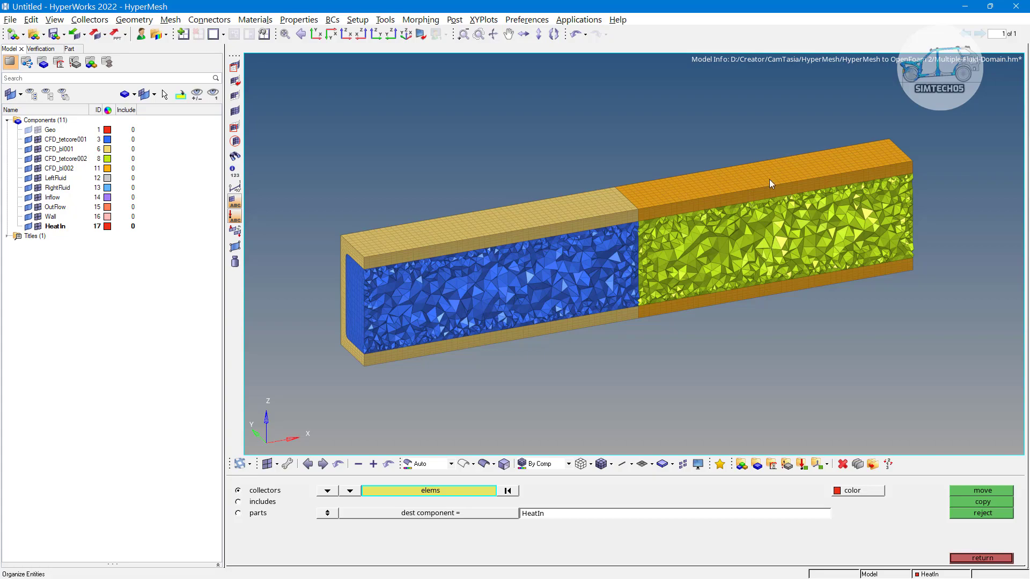
pyautogui.click(391, 491)
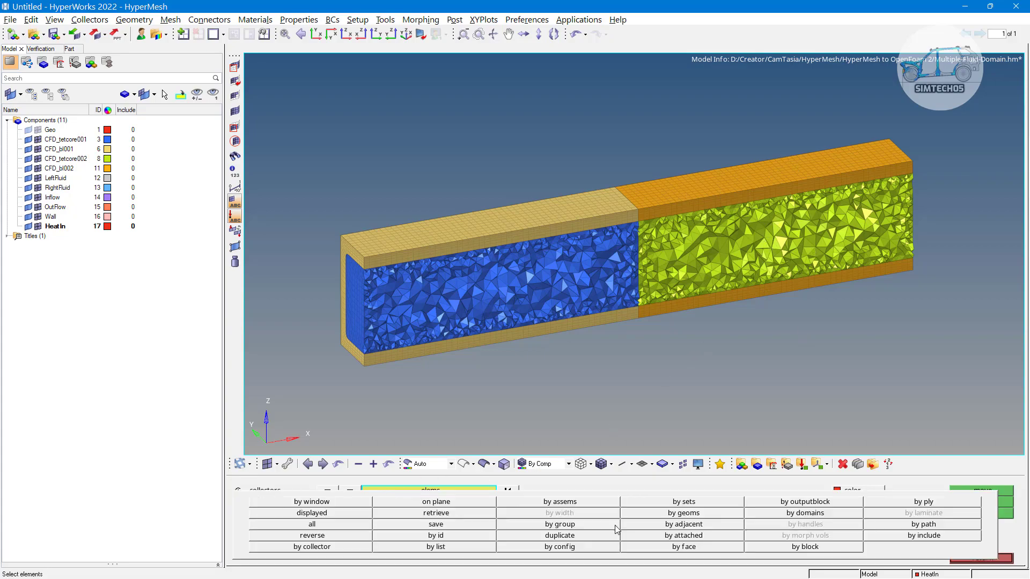
pyautogui.click(311, 543)
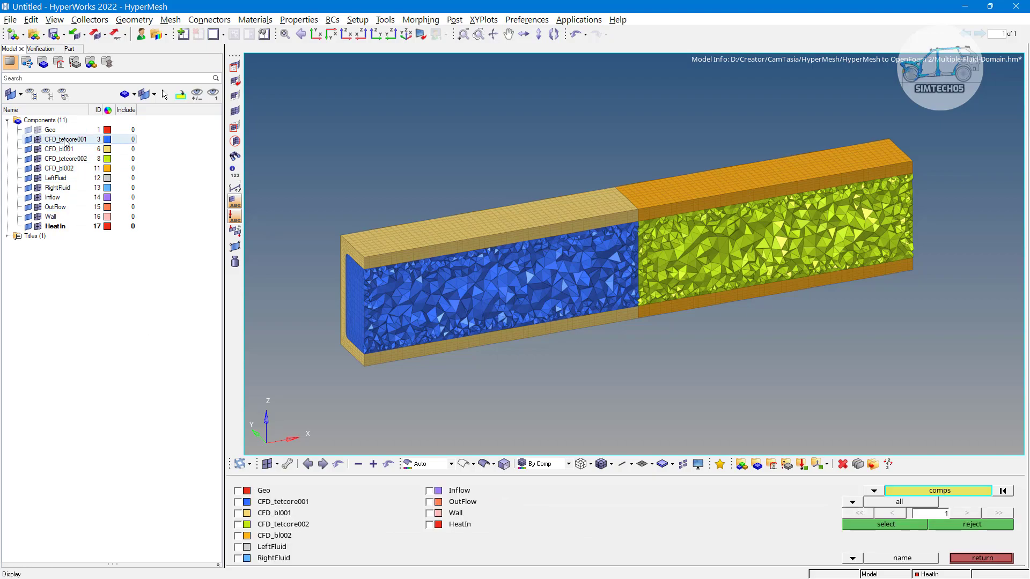
pyautogui.click(38, 139)
pyautogui.click(38, 138)
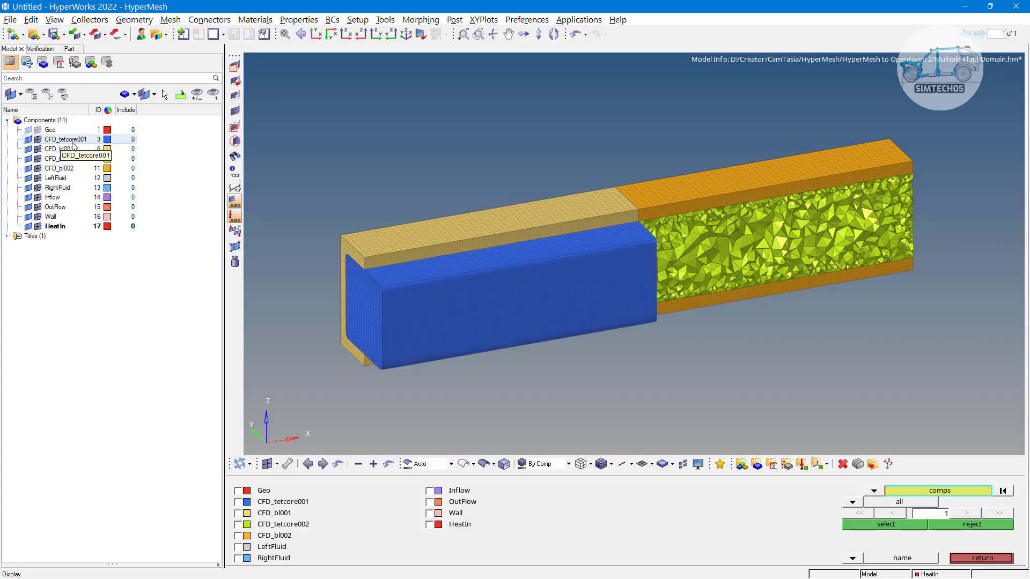
pyautogui.click(266, 503)
pyautogui.click(273, 517)
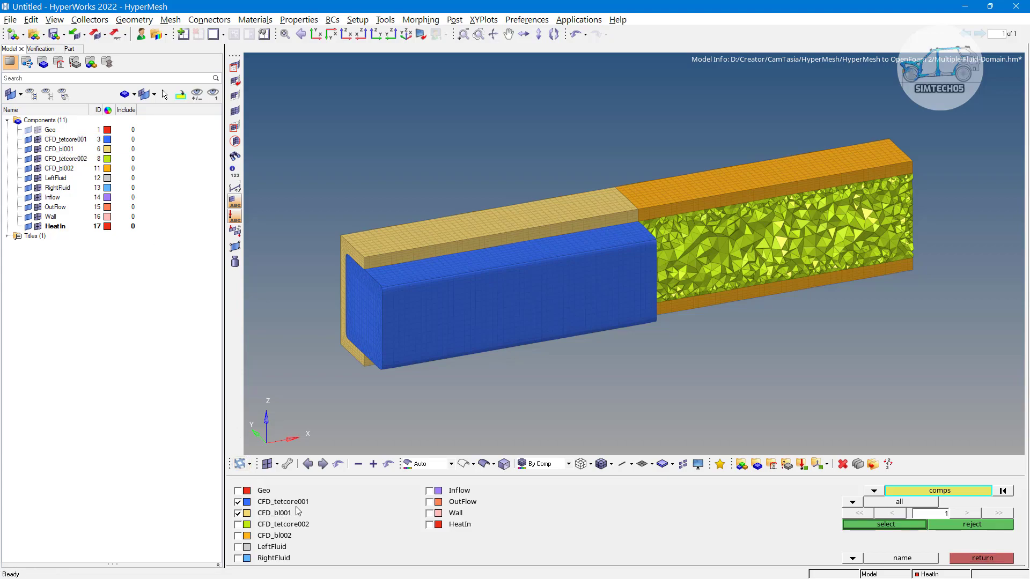
pyautogui.click(899, 524)
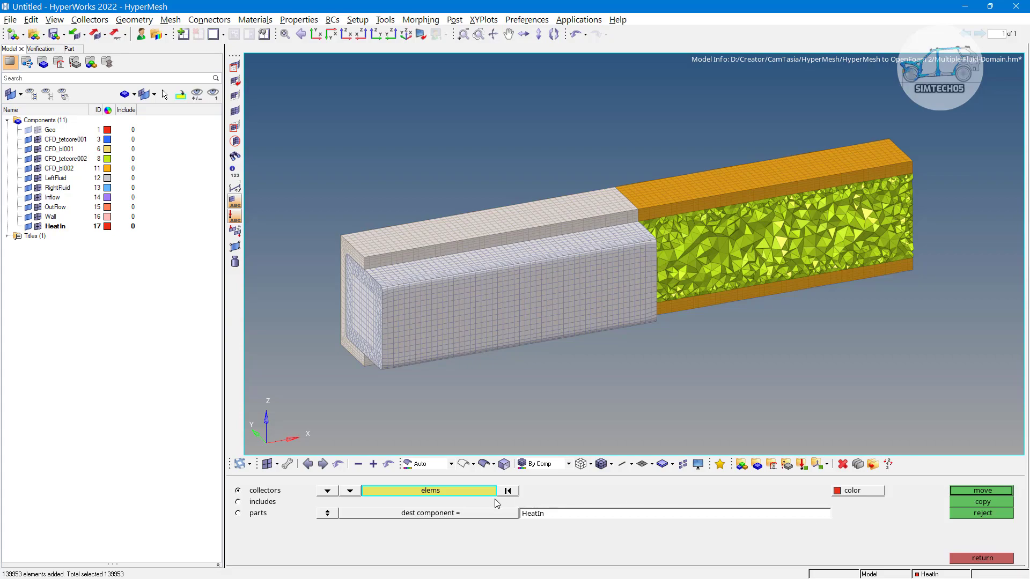
pyautogui.click(468, 514)
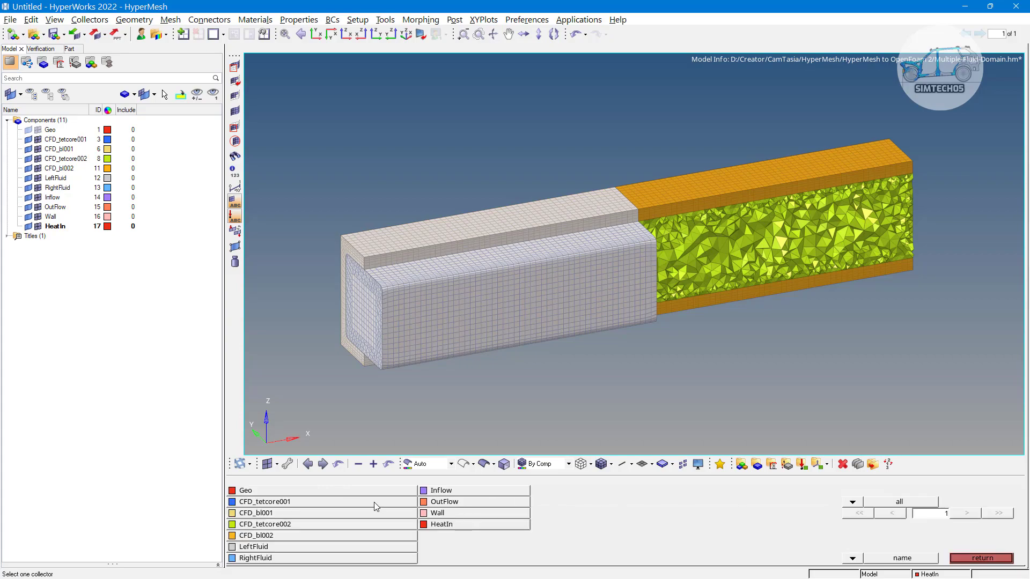
pyautogui.click(269, 548)
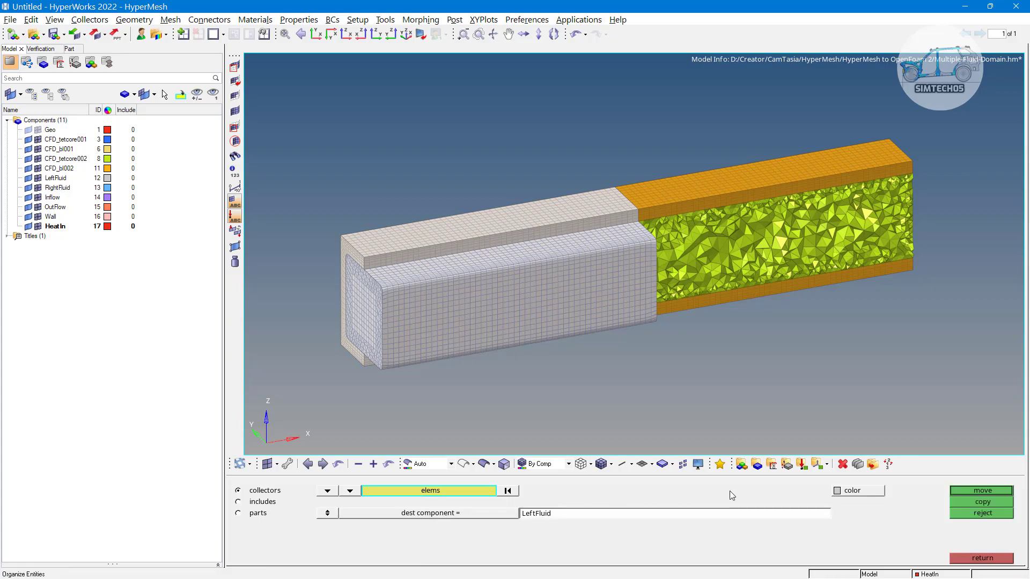
pyautogui.click(996, 491)
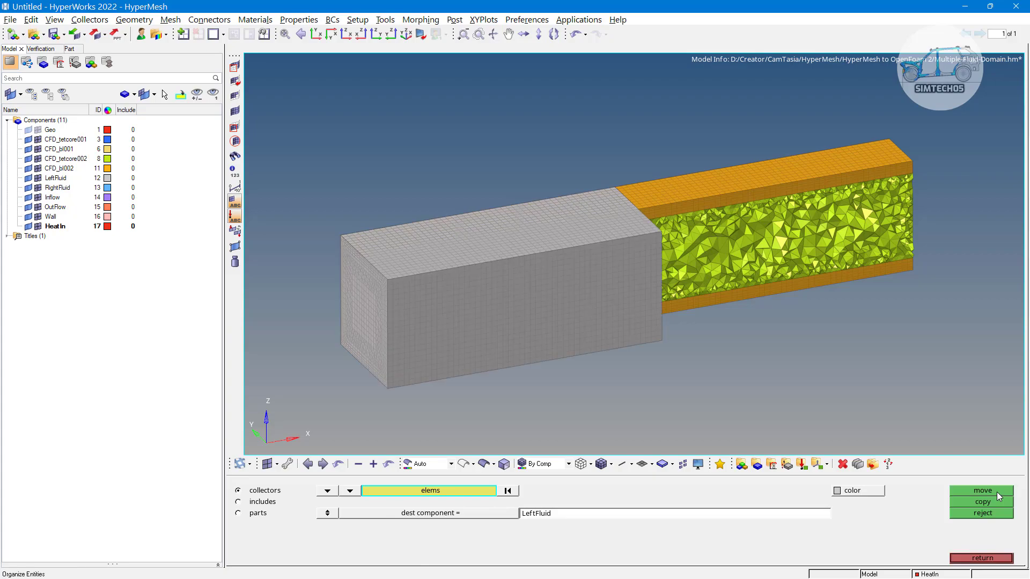
# Step: Move the 138267 CFD_tetcore002 and CFD_bl002 elements by collector into RightFluid
pyautogui.click(425, 491)
pyautogui.click(381, 493)
pyautogui.click(322, 547)
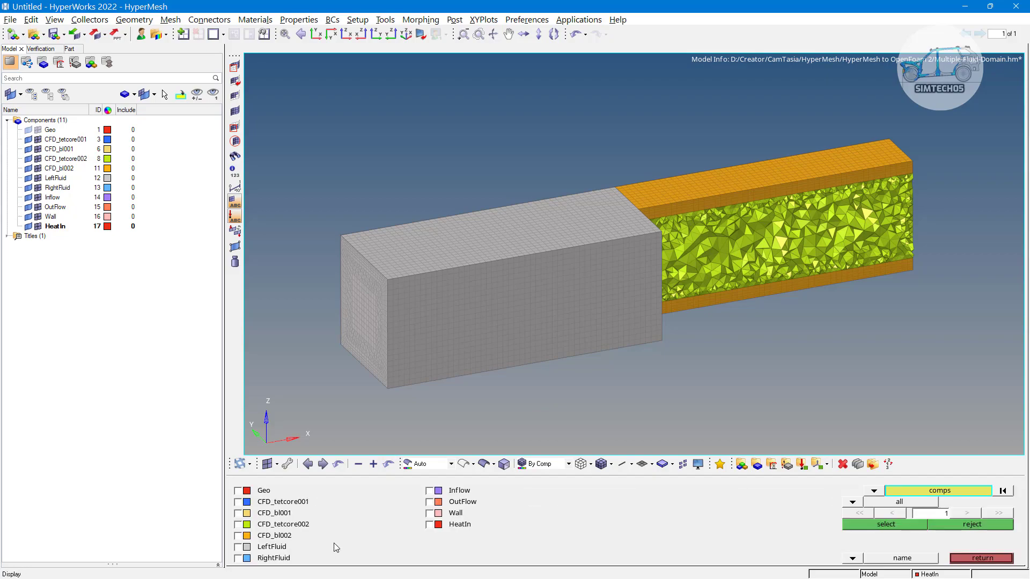
pyautogui.click(275, 524)
pyautogui.click(275, 535)
pyautogui.click(886, 524)
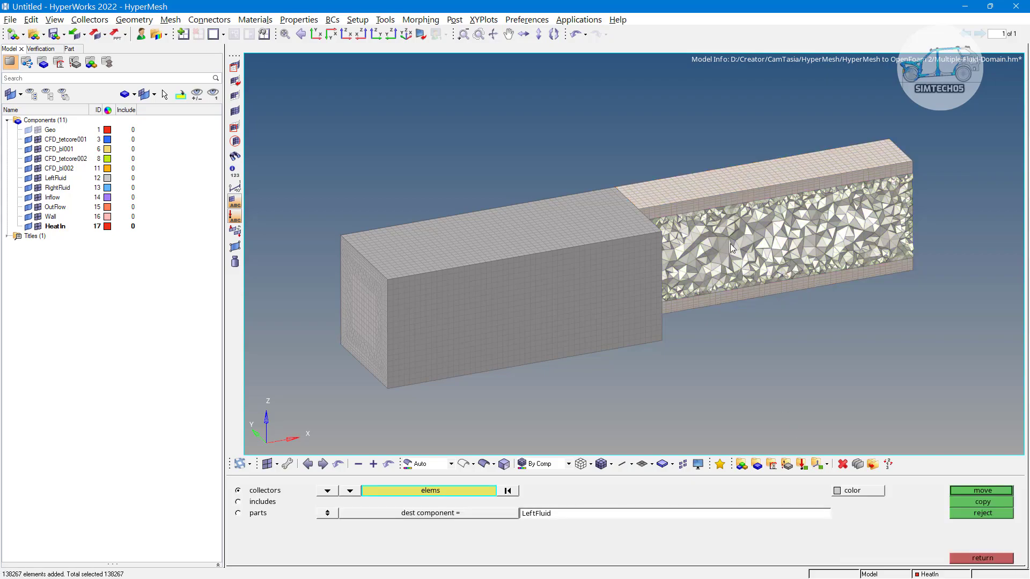
pyautogui.click(496, 516)
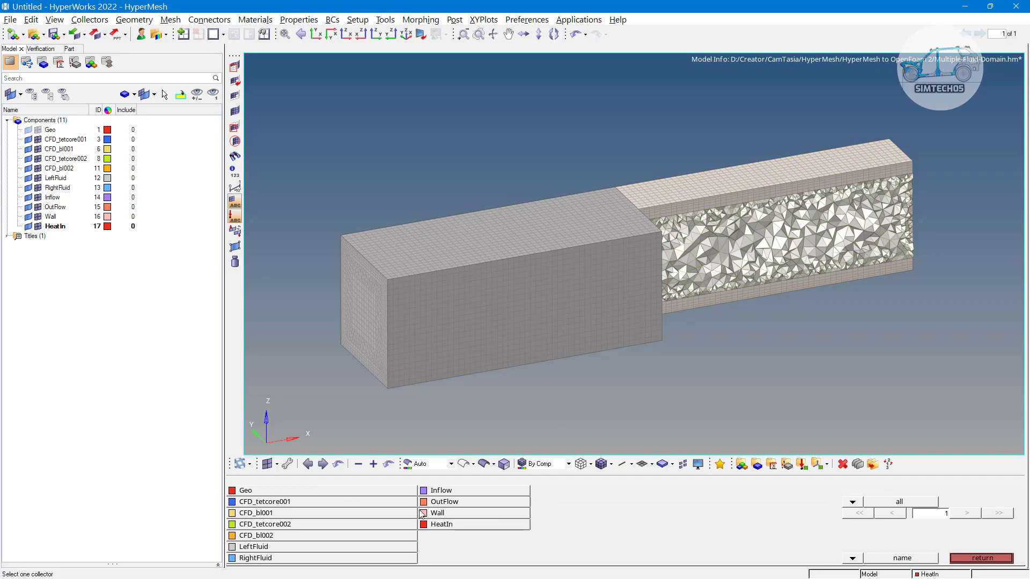
pyautogui.click(268, 558)
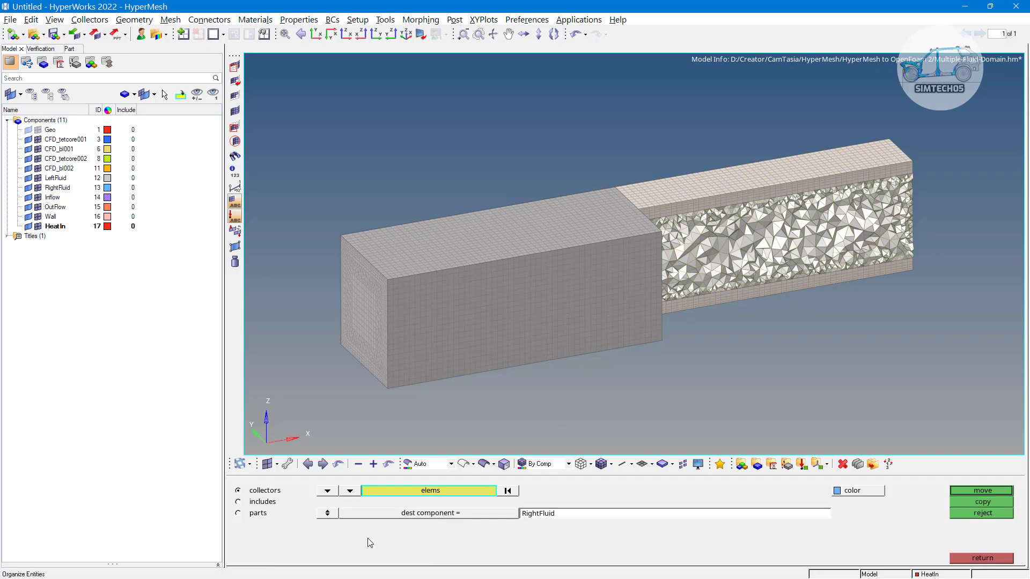
pyautogui.click(990, 491)
# Step: Delete the four empty CFD components CFD_tetcore001 through CFD_bl002
pyautogui.press('Escape')
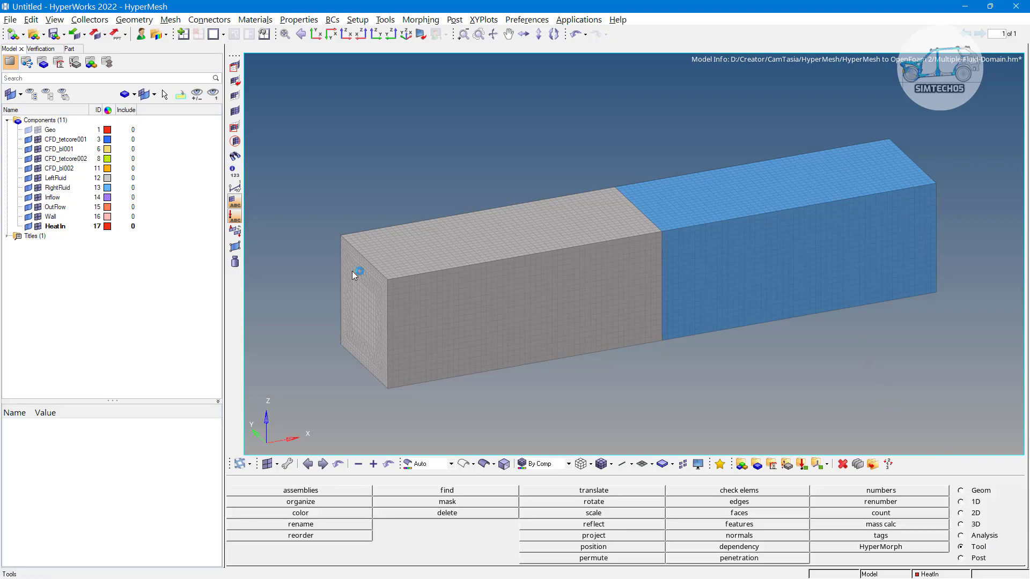
pyautogui.moveTo(74, 140); pyautogui.dragTo(79, 169)
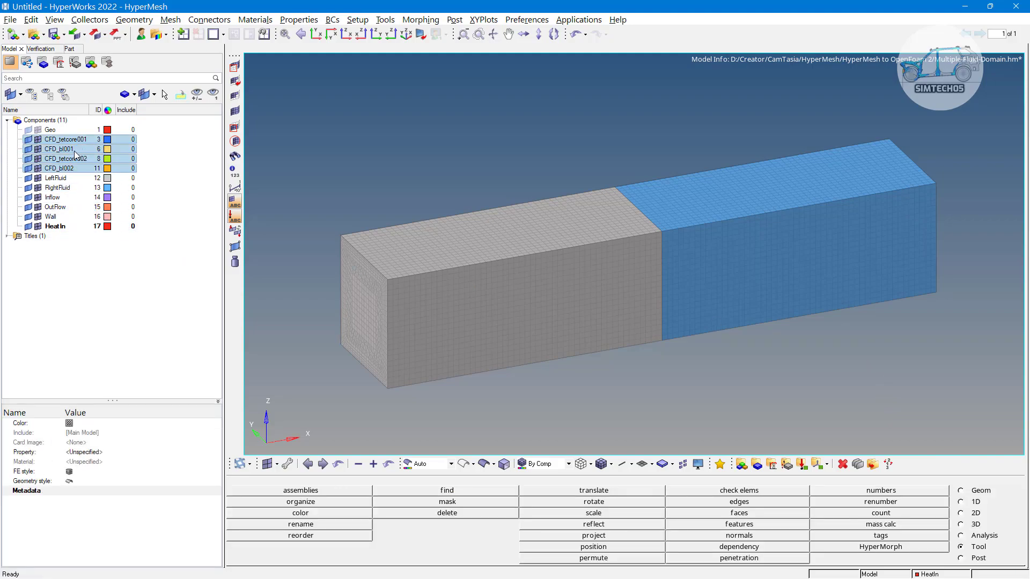
pyautogui.press('Delete')
pyautogui.press('Return')
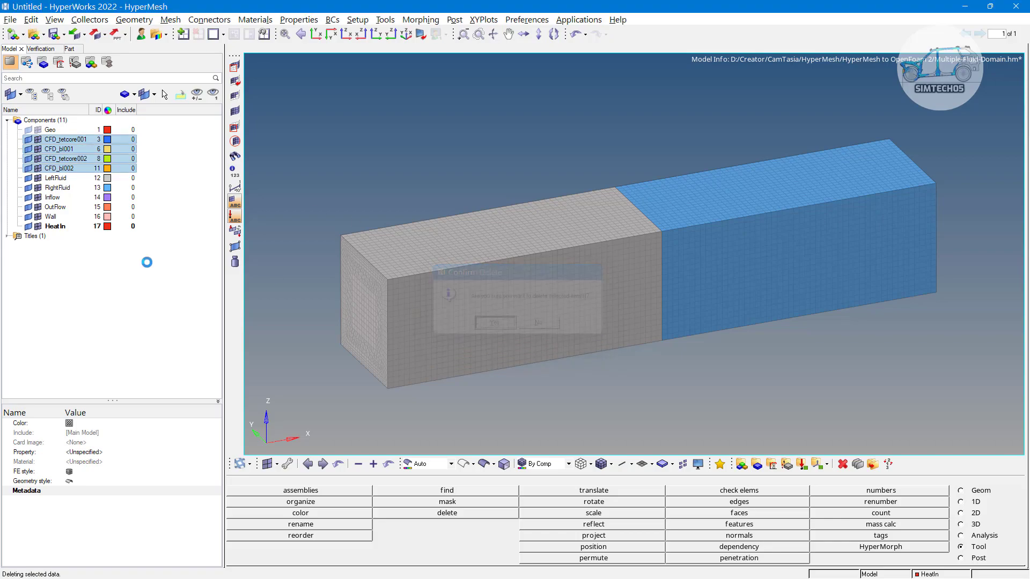
# Step: Hide LeftFluid and RightFluid, then delete the leftover Geo shell elements
pyautogui.click(41, 130)
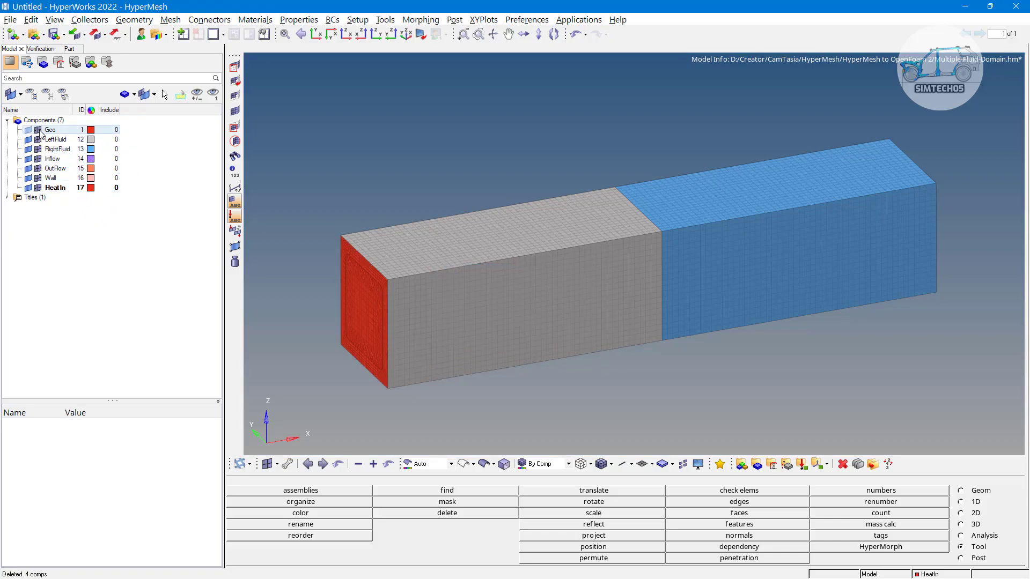
pyautogui.click(34, 139)
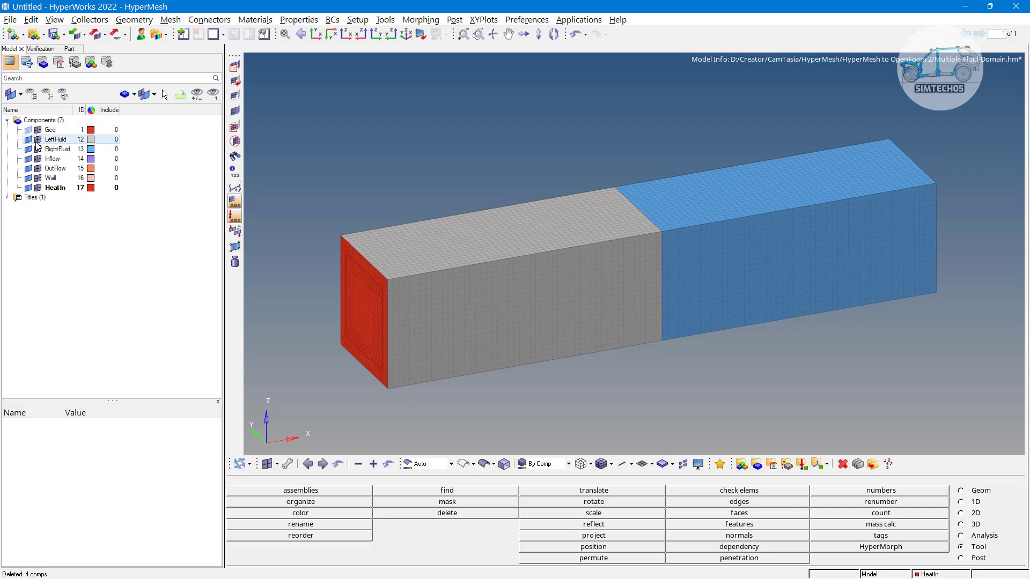
pyautogui.click(37, 140)
pyautogui.click(38, 149)
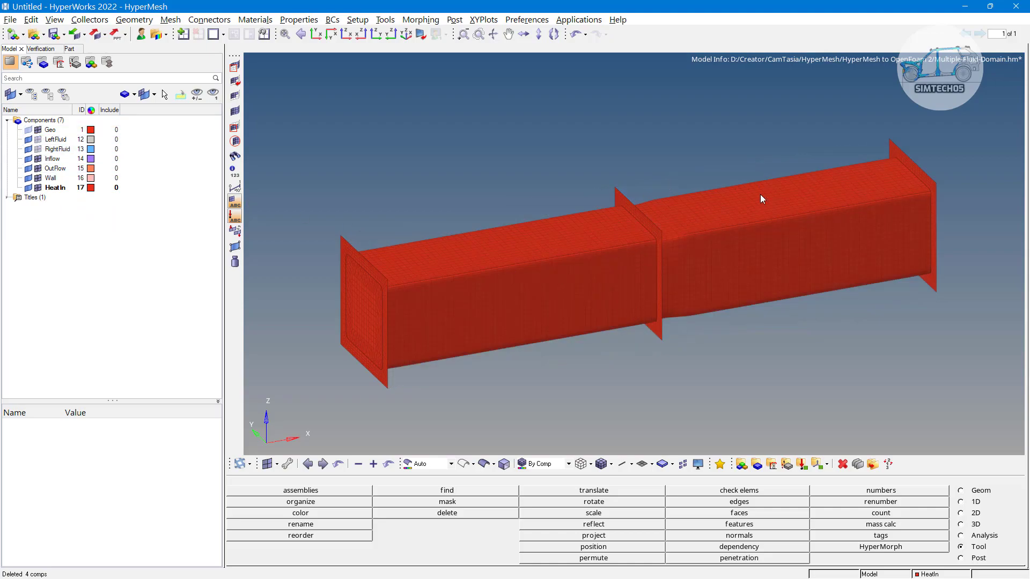
pyautogui.keyDown('ctrl'); pyautogui.moveTo(665, 265); pyautogui.dragTo(625, 244); pyautogui.keyUp('ctrl')
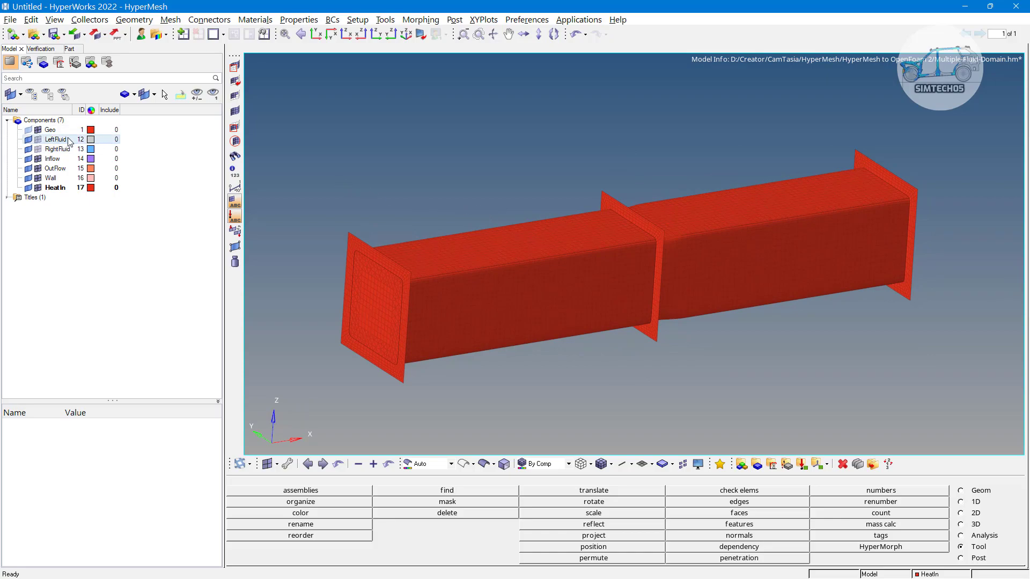
pyautogui.scroll(-3, 558, 259)
pyautogui.press('F2')
pyautogui.scroll(-2, 571, 340)
pyautogui.keyDown('shift'); pyautogui.moveTo(395, 211); pyautogui.dragTo(707, 414); pyautogui.keyUp('shift')
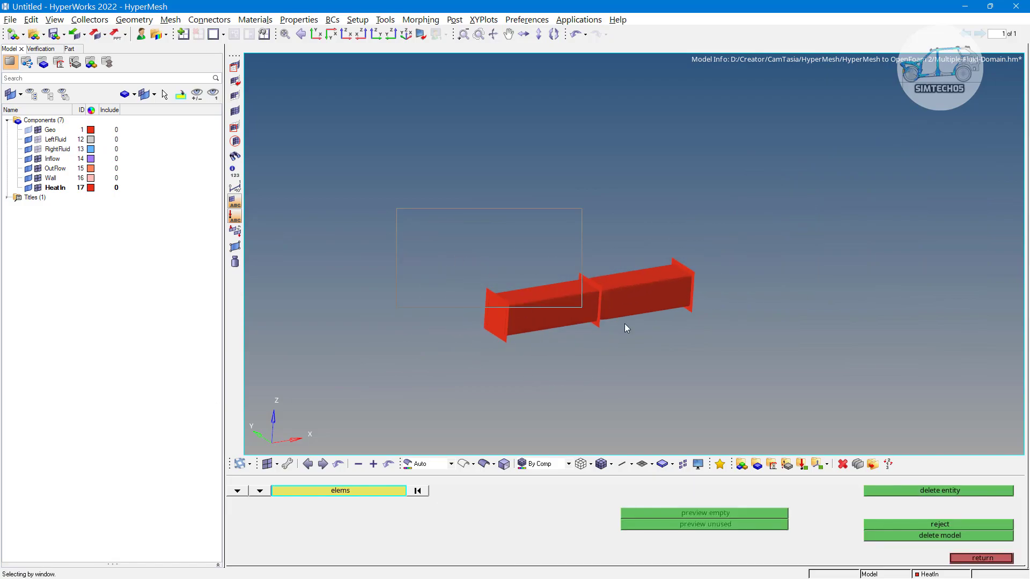
pyautogui.middleClick(633, 355)
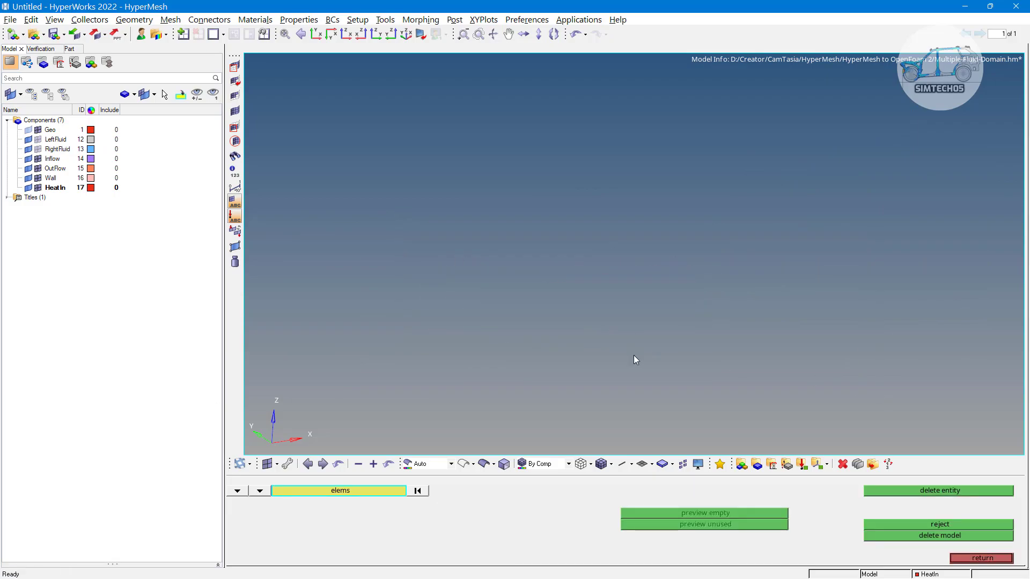
# Step: Show the LeftFluid and RightFluid meshes again and fit the box in view
pyautogui.click(37, 149)
pyautogui.click(38, 139)
pyautogui.press('f')
pyautogui.keyDown('ctrl'); pyautogui.moveTo(588, 317); pyautogui.dragTo(601, 318); pyautogui.keyUp('ctrl')
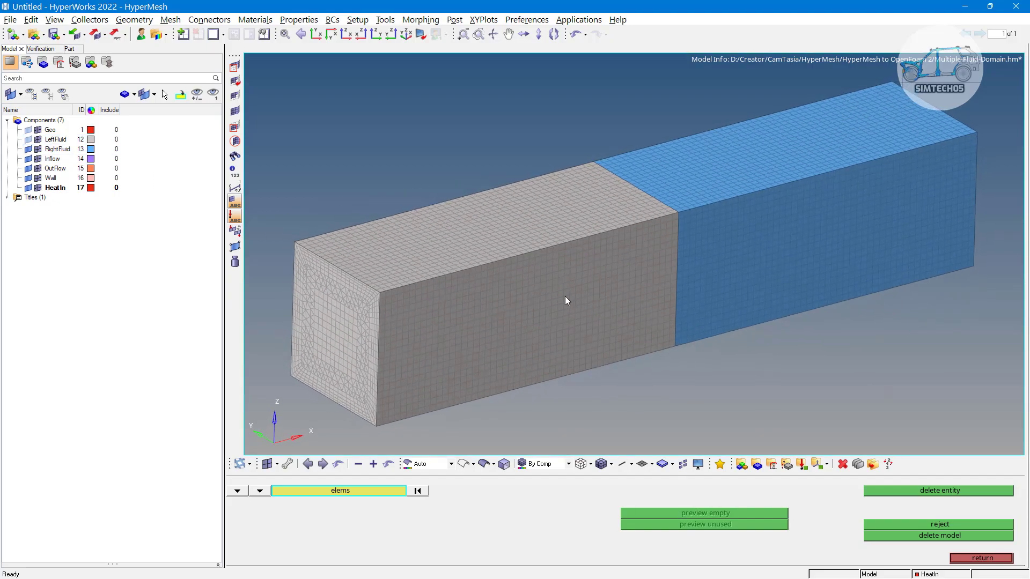
# Step: Leave the Geo geometry hidden and close Geo's context menu unused
pyautogui.click(28, 130)
pyautogui.click(29, 130)
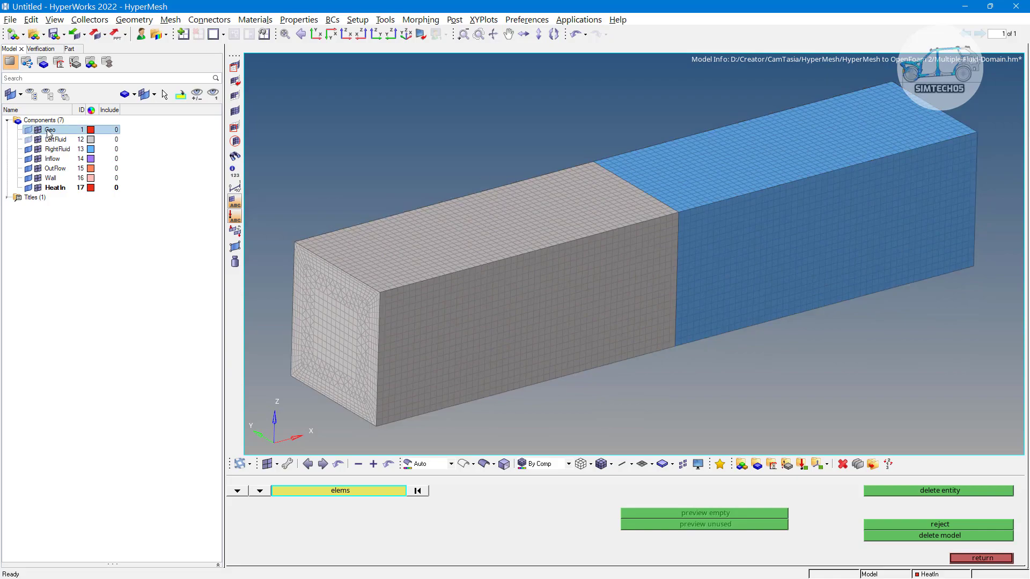
pyautogui.rightClick(48, 133)
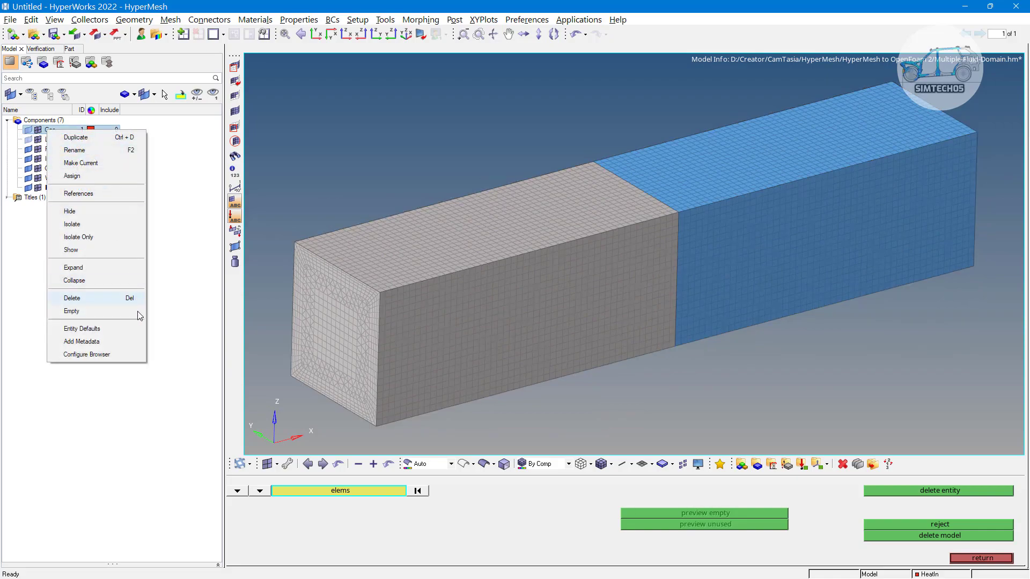
pyautogui.click(142, 425)
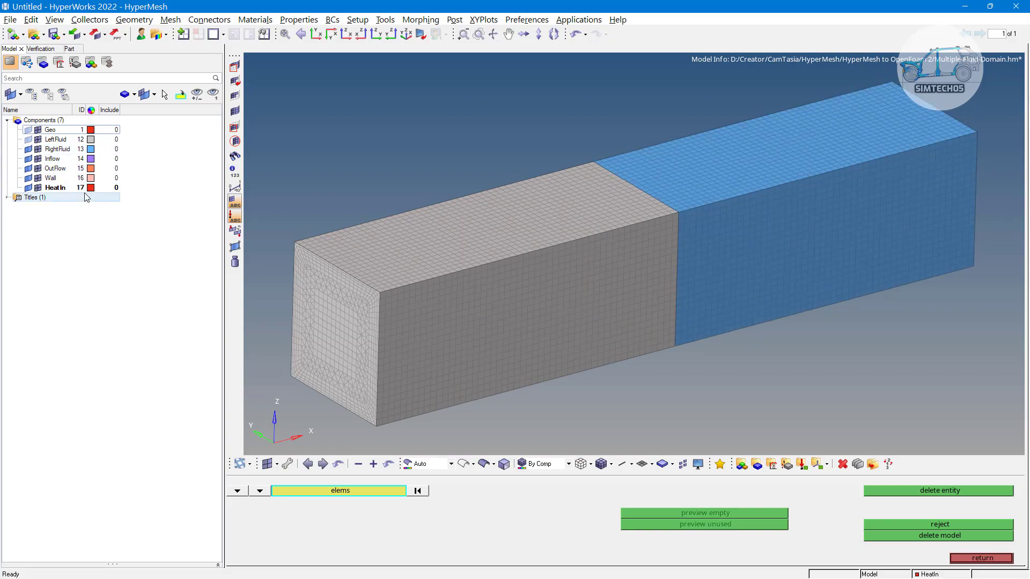
# Step: Find faces on all box elements to create the ^faces boundary component
pyautogui.keyDown('ctrl'); pyautogui.moveTo(673, 302); pyautogui.dragTo(669, 292, button='right'); pyautogui.keyUp('ctrl')
pyautogui.scroll(-2, 670, 300)
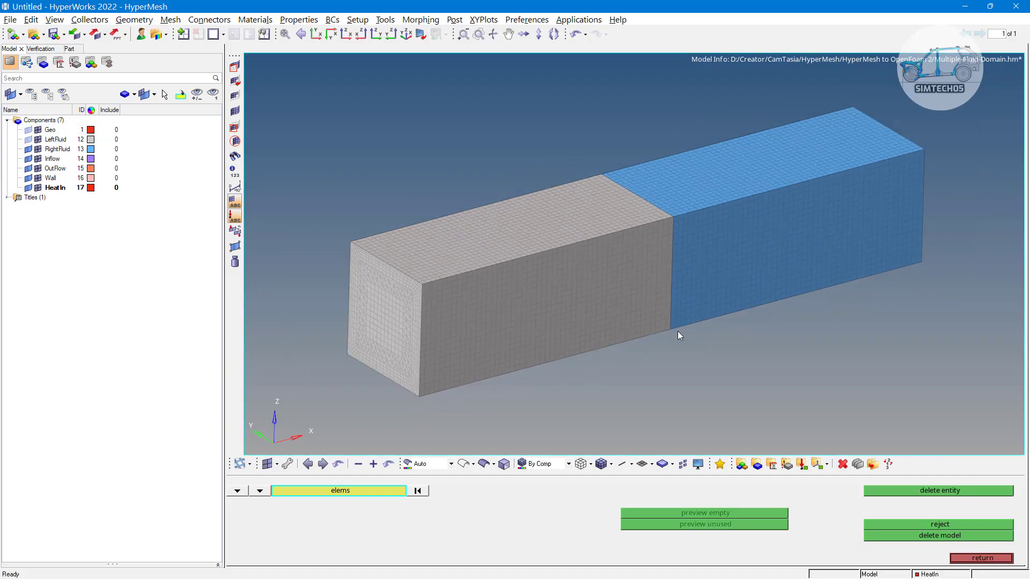
pyautogui.press('Escape')
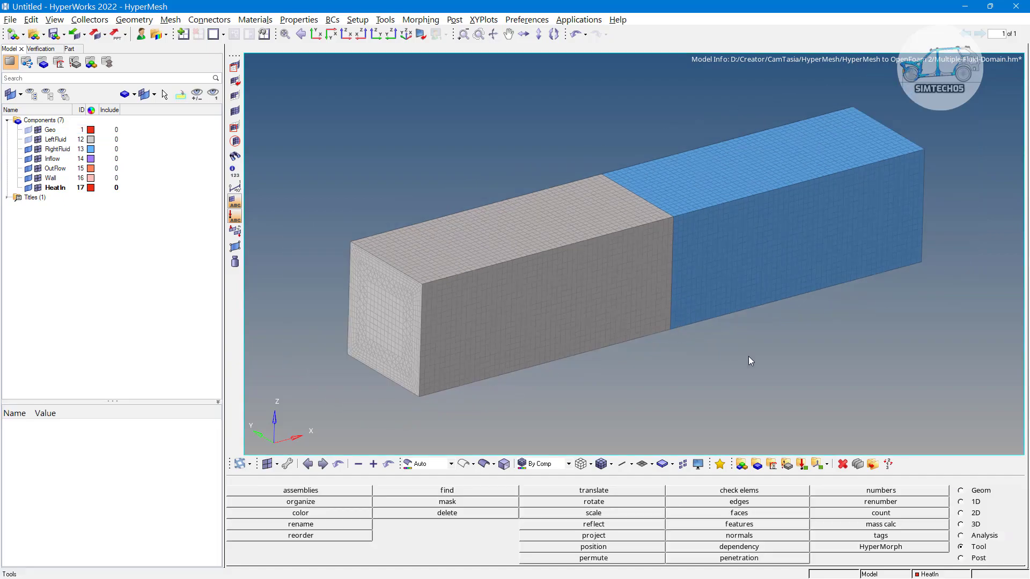
pyautogui.click(760, 512)
pyautogui.scroll(-2, 550, 330)
pyautogui.click(443, 213)
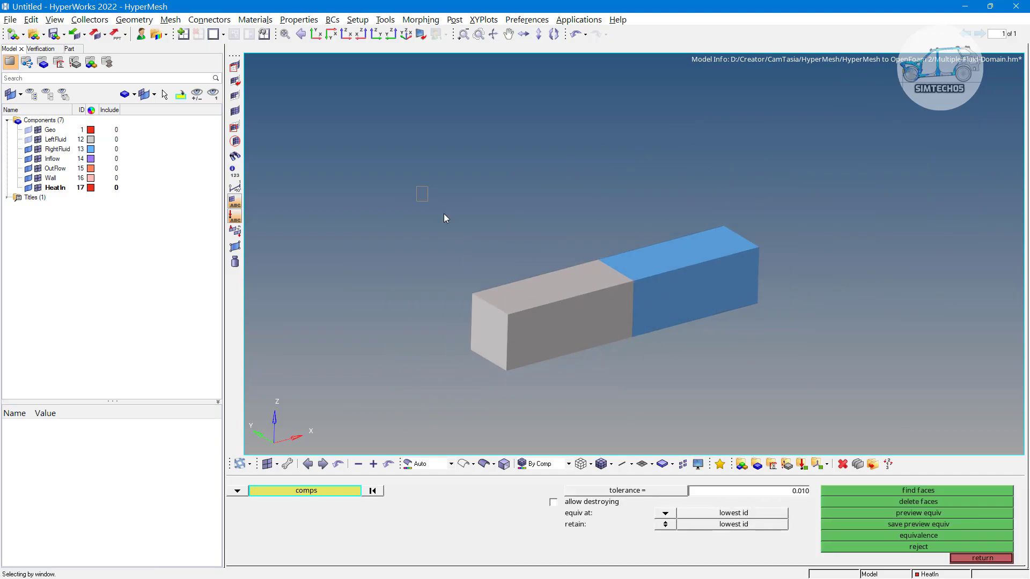
pyautogui.middleClick(356, 494)
pyautogui.click(270, 491)
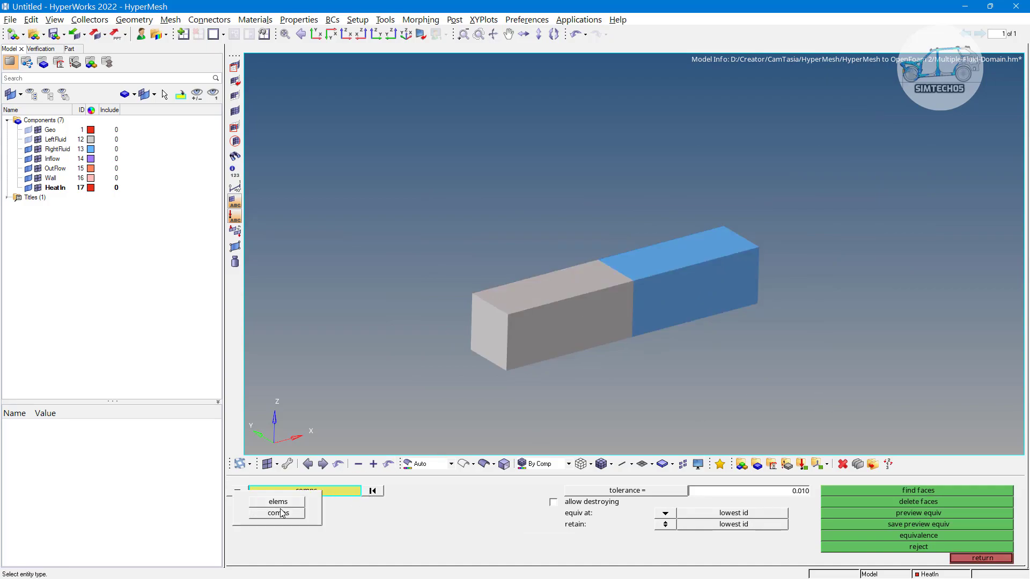
pyautogui.click(278, 502)
pyautogui.keyDown('shift'); pyautogui.moveTo(382, 208); pyautogui.dragTo(945, 436); pyautogui.keyUp('shift')
pyautogui.click(930, 492)
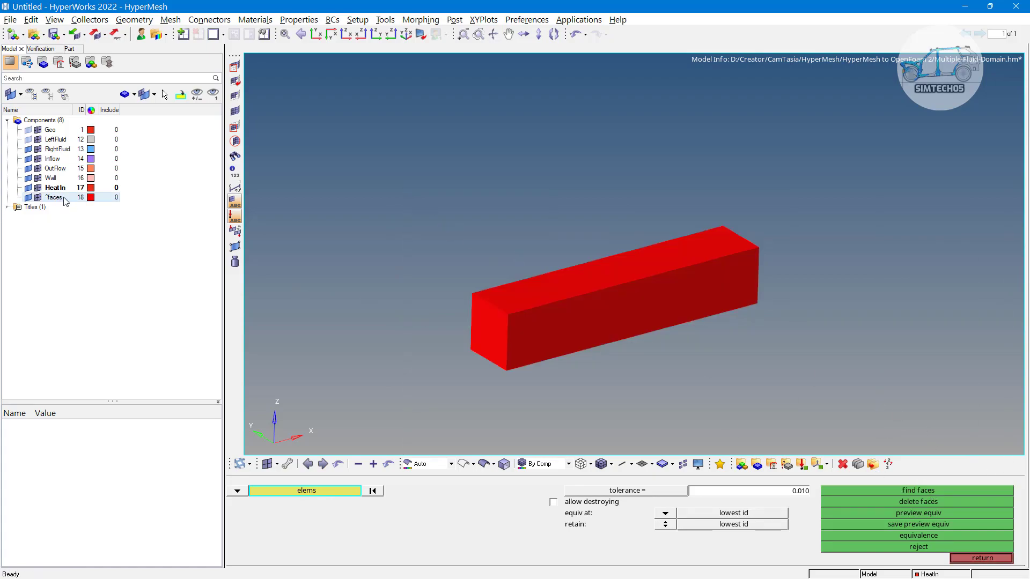
# Step: Auto-colour all eight components, inspect the box, and exit the faces tool
pyautogui.scroll(3, 555, 342)
pyautogui.scroll(3, 534, 325)
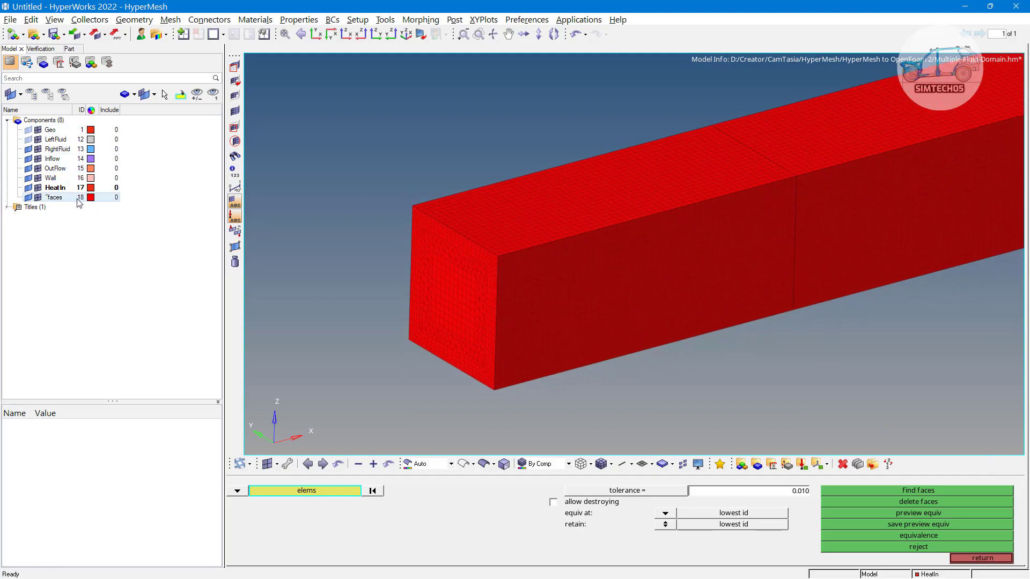
pyautogui.click(54, 129)
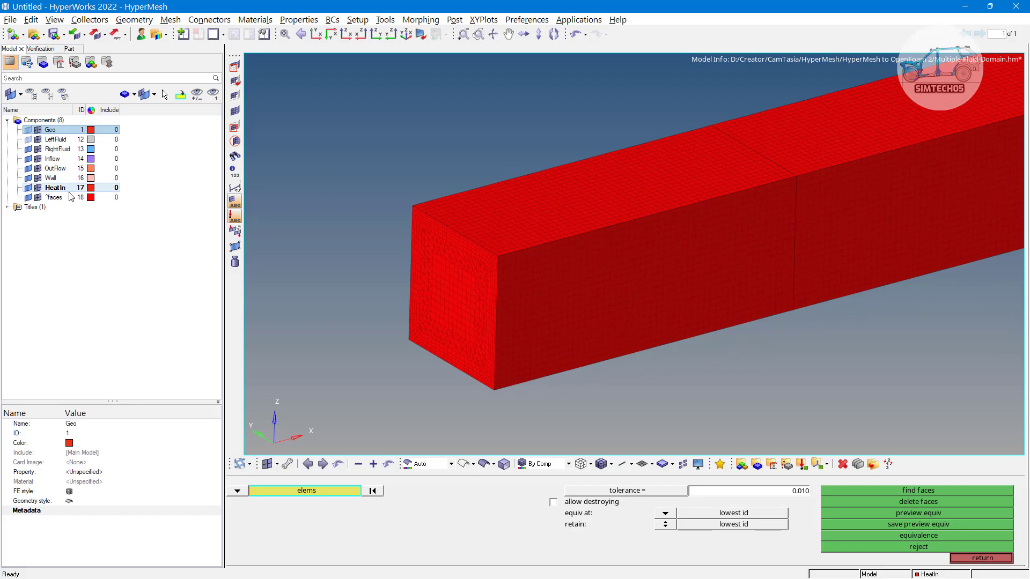
pyautogui.keyDown('shift'); pyautogui.click(54, 197); pyautogui.keyUp('shift')
pyautogui.click(92, 130)
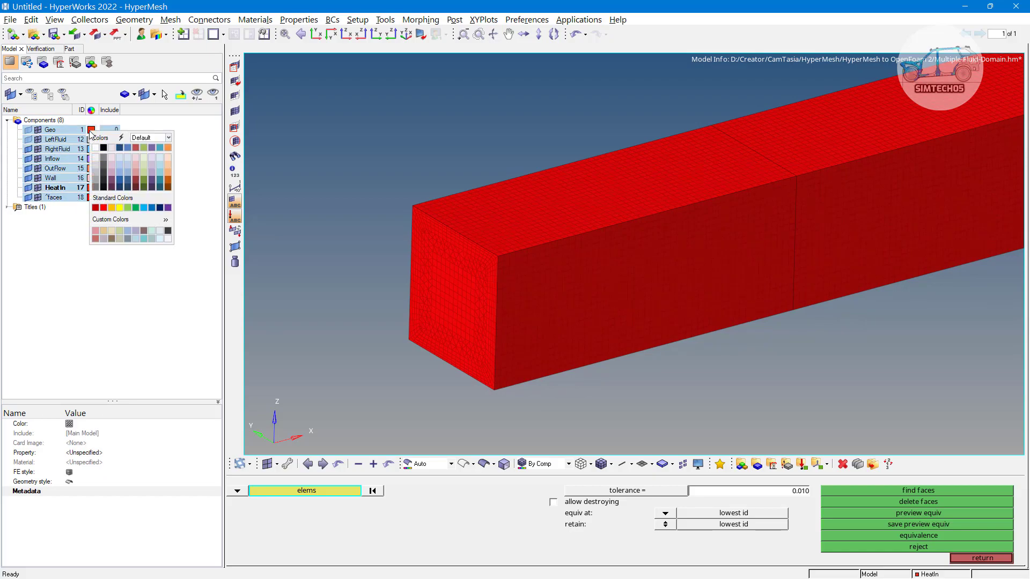
pyautogui.click(120, 138)
pyautogui.click(93, 228)
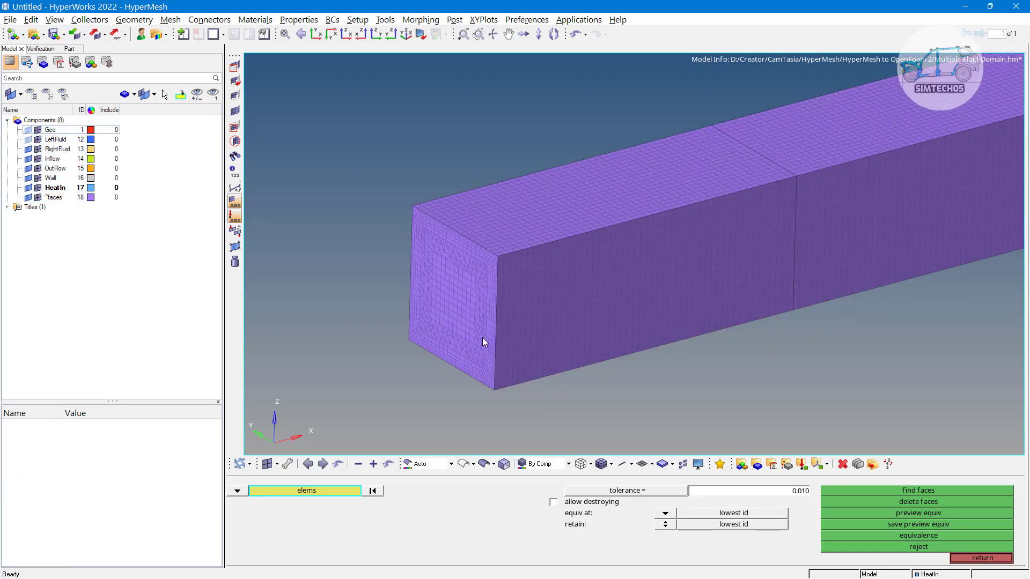
pyautogui.keyDown('ctrl'); pyautogui.moveTo(485, 335); pyautogui.dragTo(487, 321, button='right'); pyautogui.keyUp('ctrl')
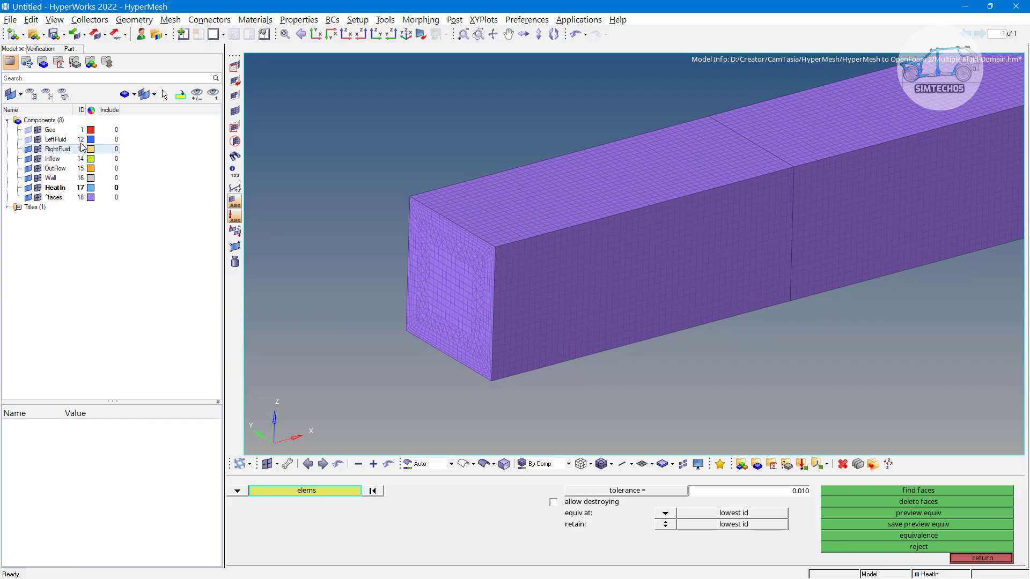
pyautogui.keyDown('ctrl'); pyautogui.moveTo(421, 210); pyautogui.dragTo(460, 232); pyautogui.keyUp('ctrl')
pyautogui.press('Escape')
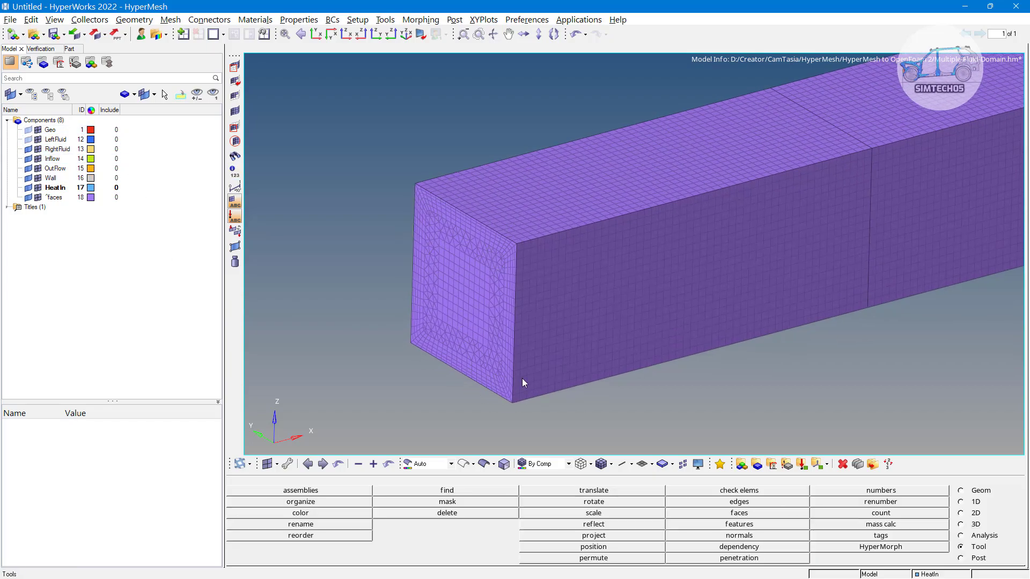
# Step: Hide LeftFluid and RightFluid, then move the box's first end face elements into Inflow
pyautogui.click(317, 502)
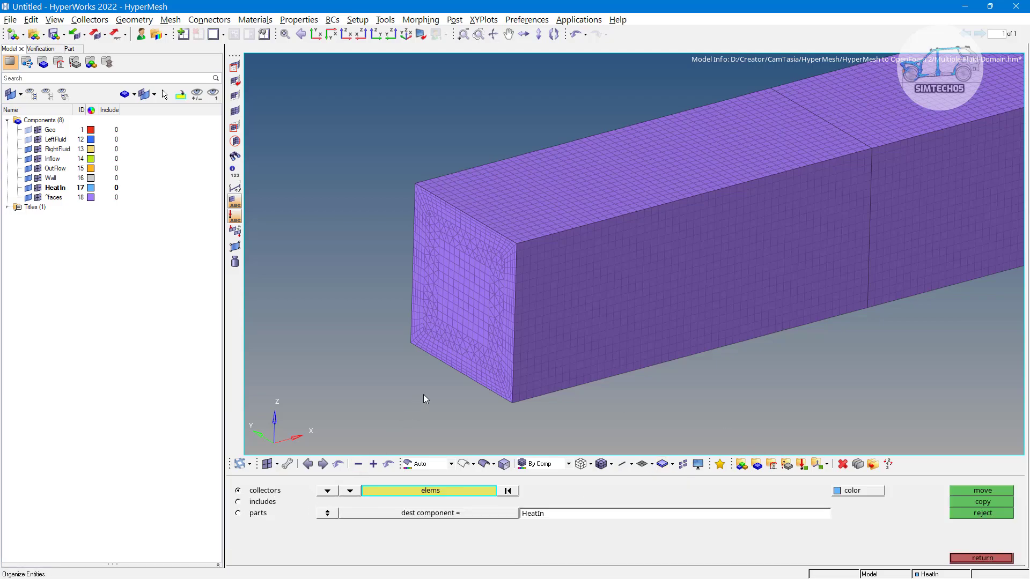
pyautogui.click(455, 295)
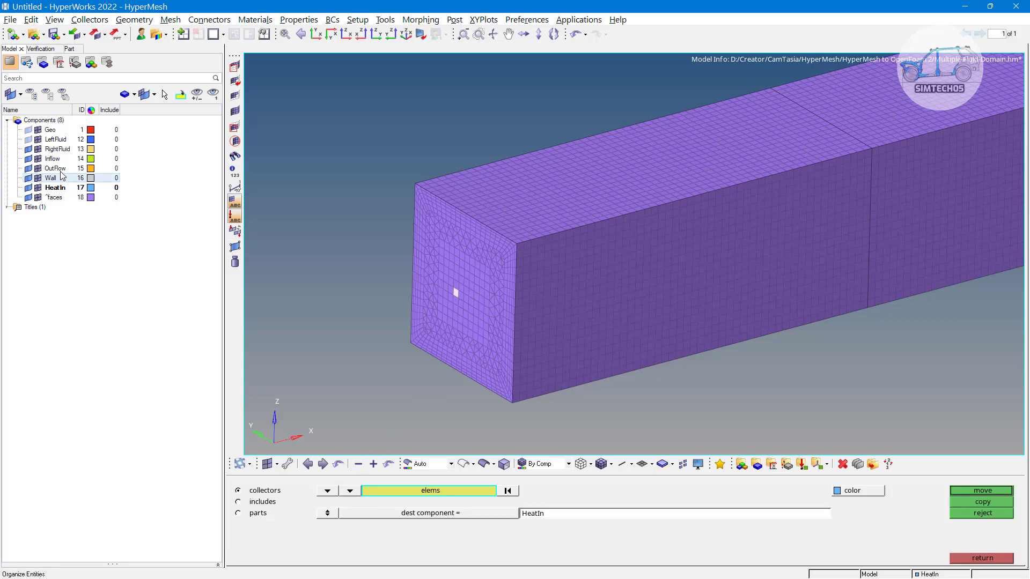
pyautogui.moveTo(38, 140); pyautogui.dragTo(38, 149)
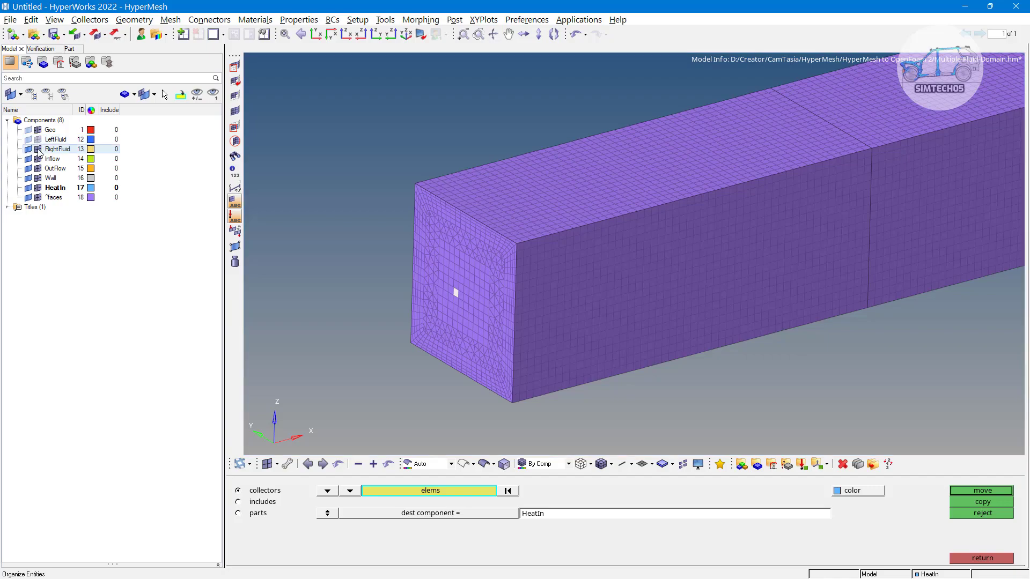
pyautogui.click(507, 490)
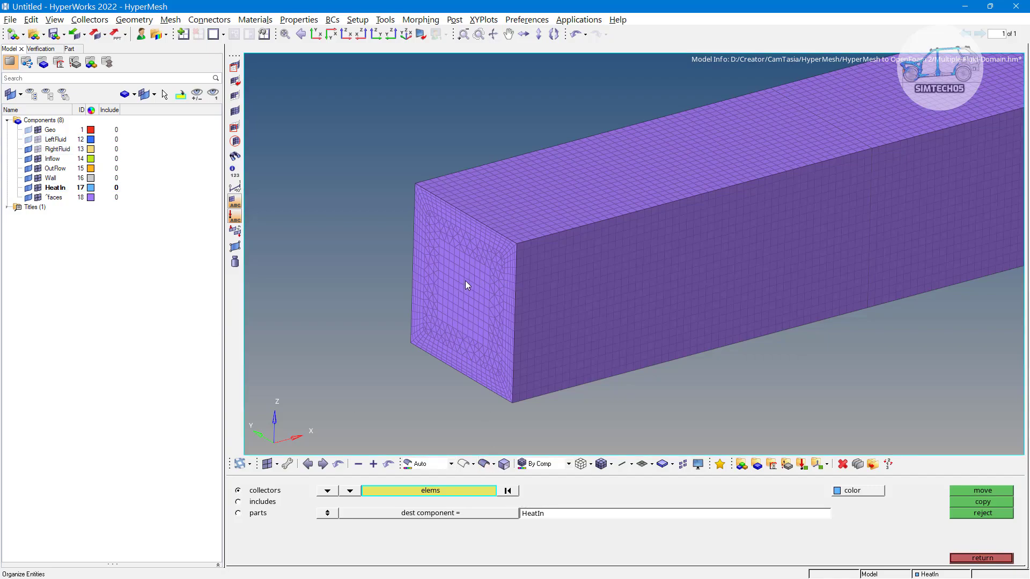
pyautogui.click(466, 282)
pyautogui.click(463, 490)
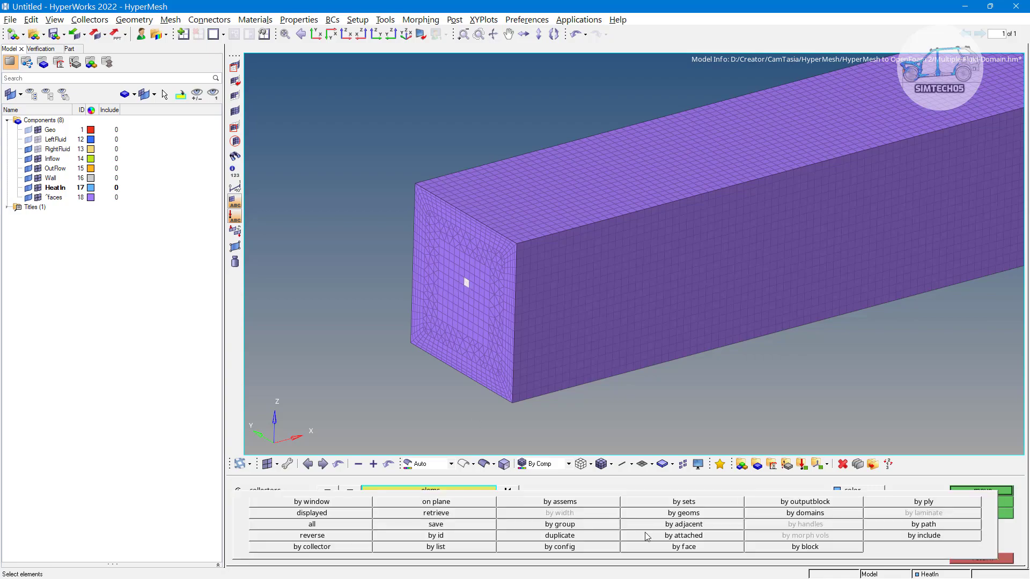
pyautogui.click(683, 547)
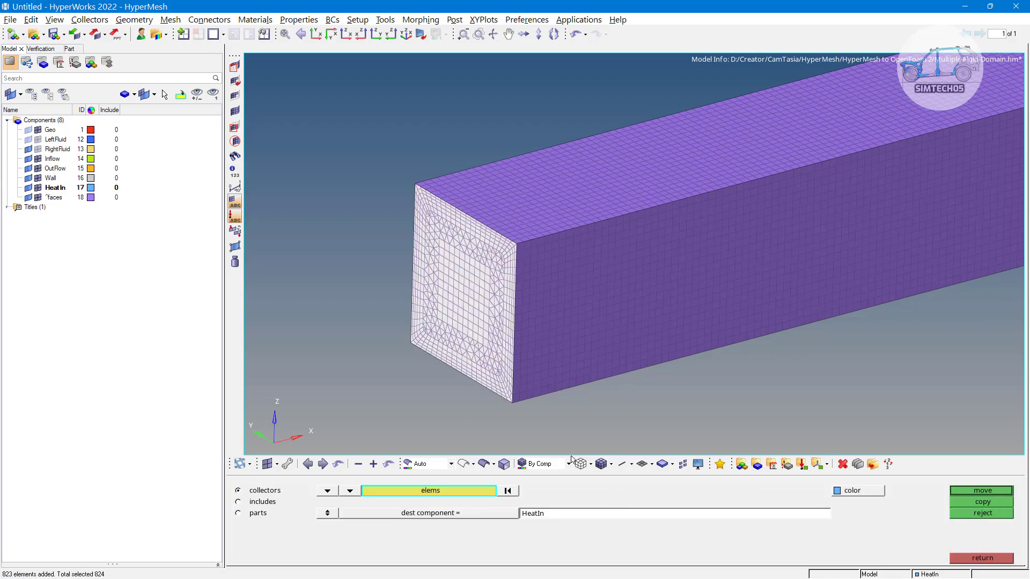
pyautogui.click(472, 514)
pyautogui.click(250, 524)
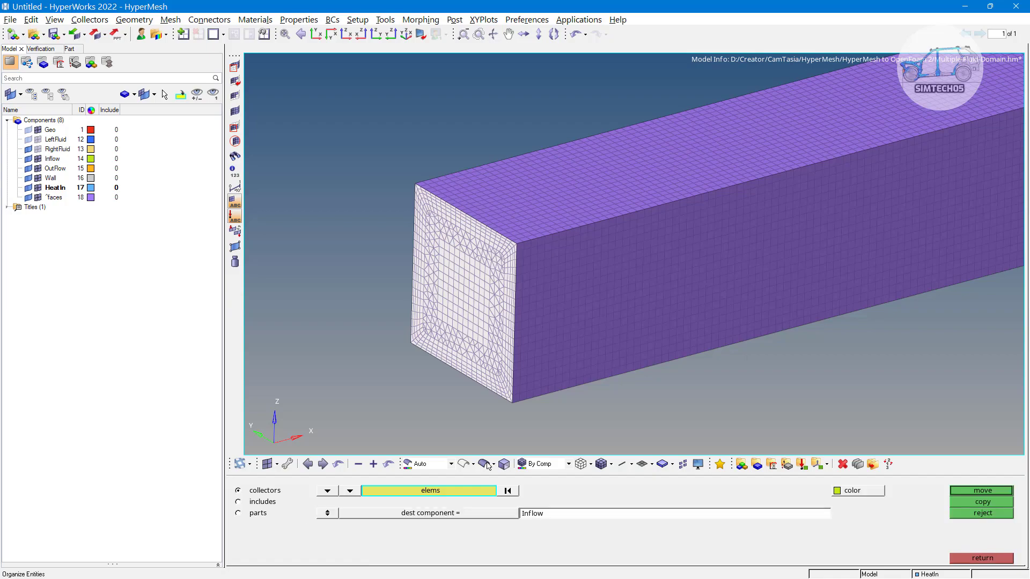
pyautogui.click(983, 491)
# Step: Move the remaining ^faces side elements into the Wall component
pyautogui.scroll(-4, 577, 349)
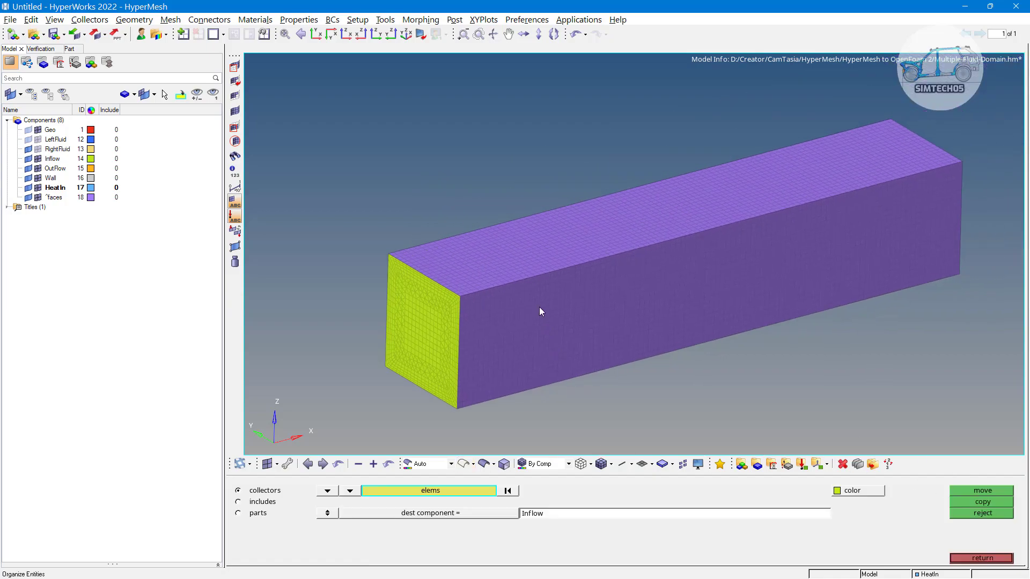
pyautogui.keyDown('ctrl'); pyautogui.moveTo(555, 310); pyautogui.dragTo(627, 321); pyautogui.keyUp('ctrl')
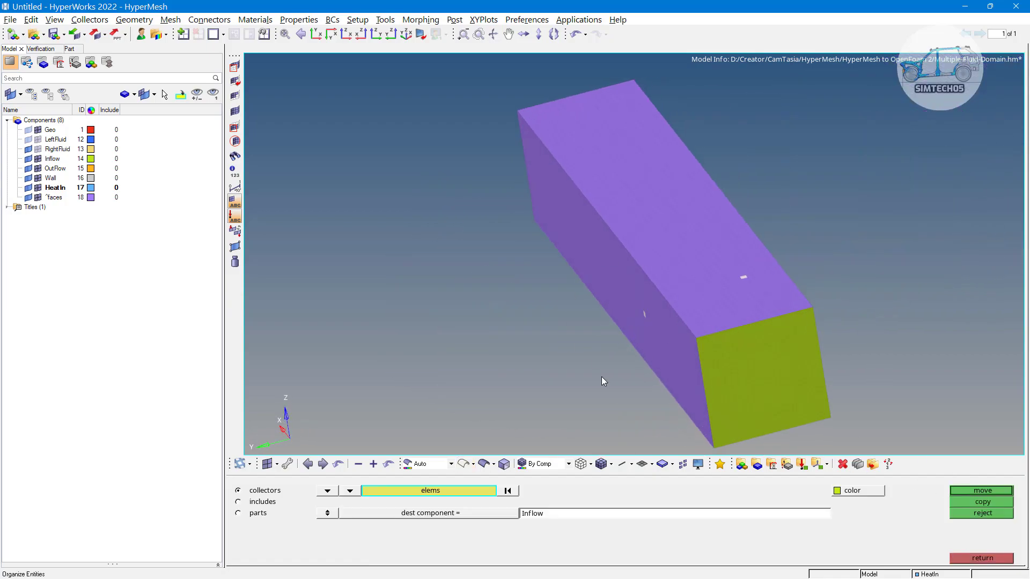
pyautogui.click(477, 490)
pyautogui.click(686, 546)
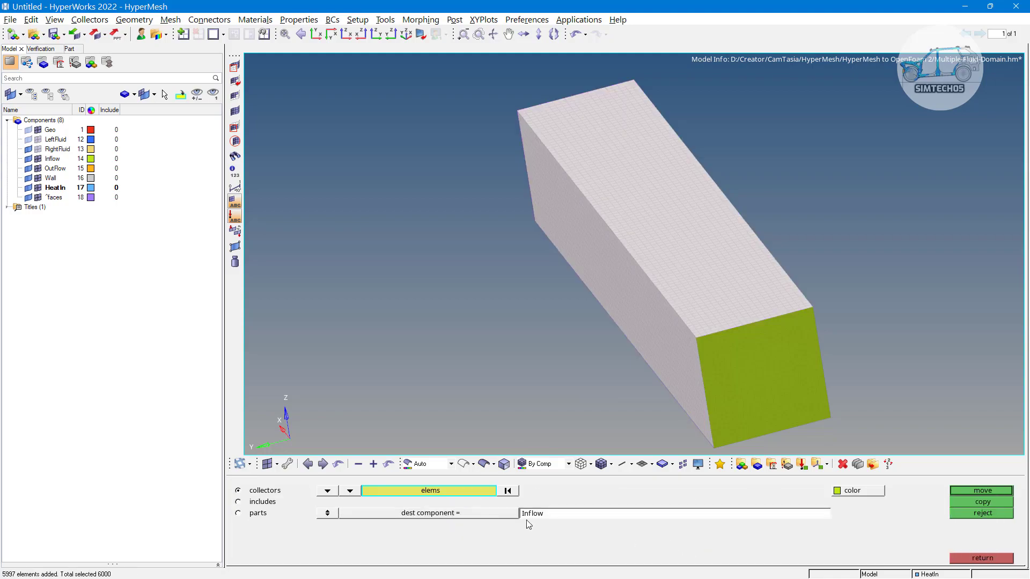
pyautogui.click(475, 514)
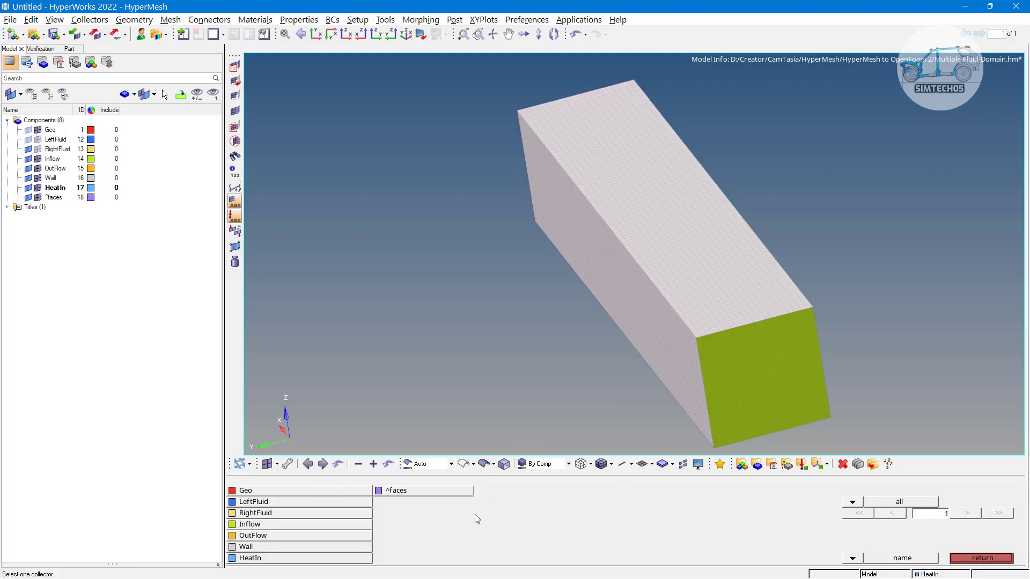
pyautogui.click(252, 545)
pyautogui.click(997, 490)
# Step: Move the bottom face elements into the HeatIn component
pyautogui.moveTo(893, 356)
pyautogui.keyDown('ctrl'); pyautogui.mouseDown()
pyautogui.moveTo(641, 284)
pyautogui.moveTo(532, 268)
pyautogui.moveTo(597, 342)
pyautogui.moveTo(592, 326)
pyautogui.mouseUp(); pyautogui.keyUp('ctrl')
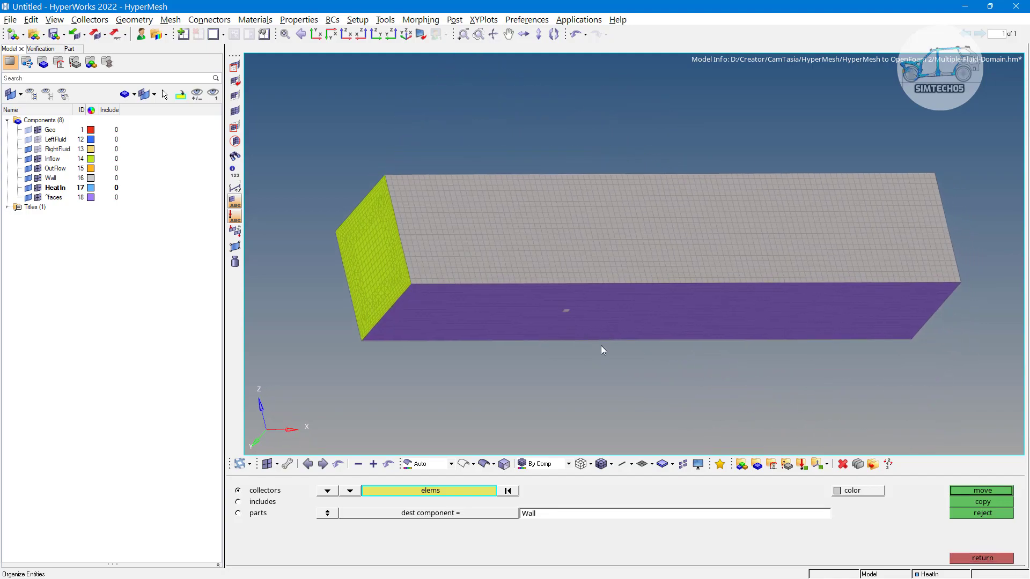
pyautogui.click(459, 490)
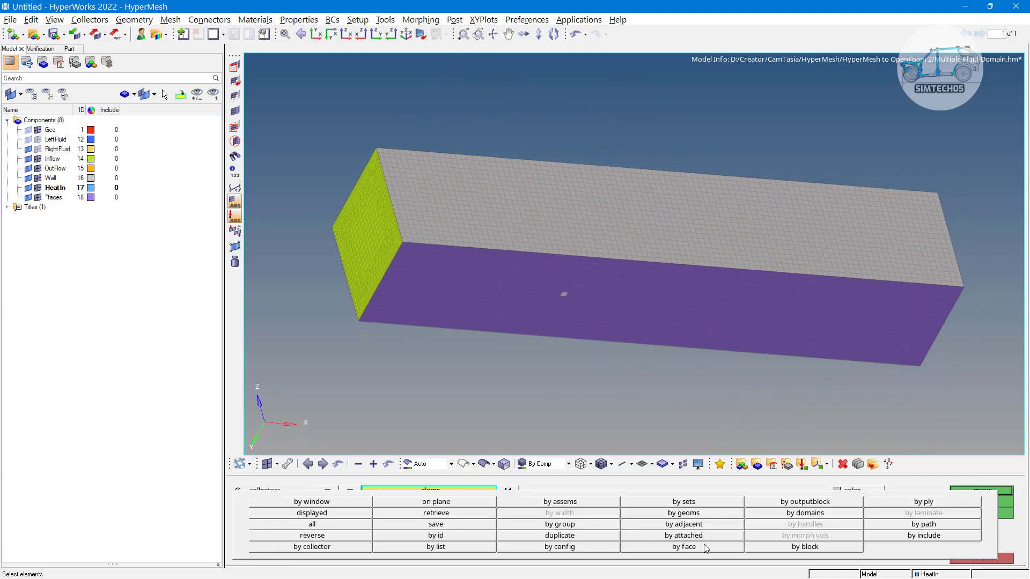
pyautogui.click(709, 546)
pyautogui.click(499, 513)
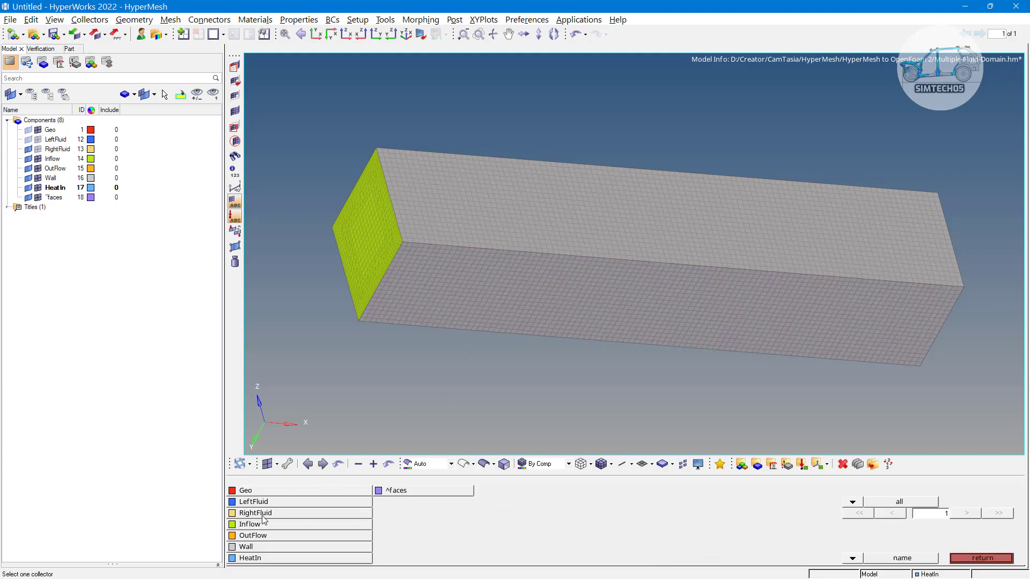
pyautogui.click(261, 559)
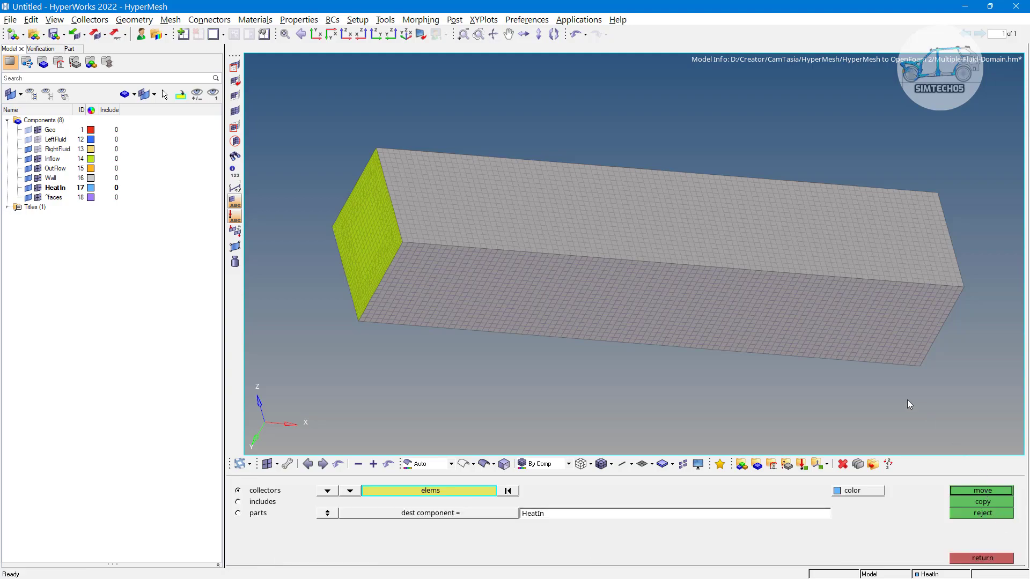
pyautogui.middleClick(919, 447)
# Step: Move the purple end face elements, selected by face, into OutFlow
pyautogui.moveTo(780, 274)
pyautogui.keyDown('ctrl'); pyautogui.mouseDown()
pyautogui.moveTo(580, 333)
pyautogui.moveTo(726, 259)
pyautogui.moveTo(619, 322)
pyautogui.moveTo(816, 349)
pyautogui.mouseUp(); pyautogui.keyUp('ctrl')
pyautogui.keyDown('ctrl'); pyautogui.click(815, 349); pyautogui.keyUp('ctrl')
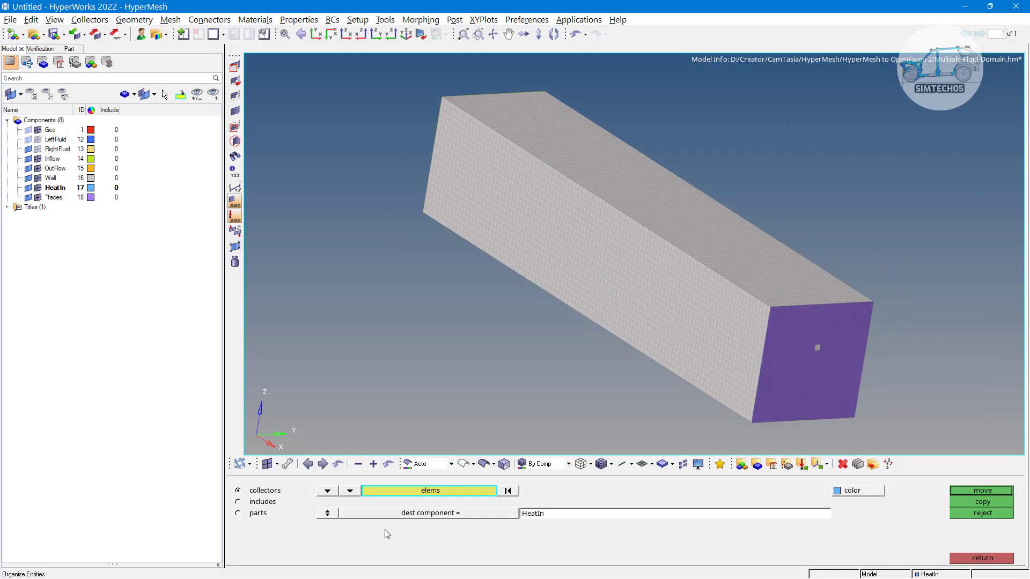
pyautogui.click(459, 488)
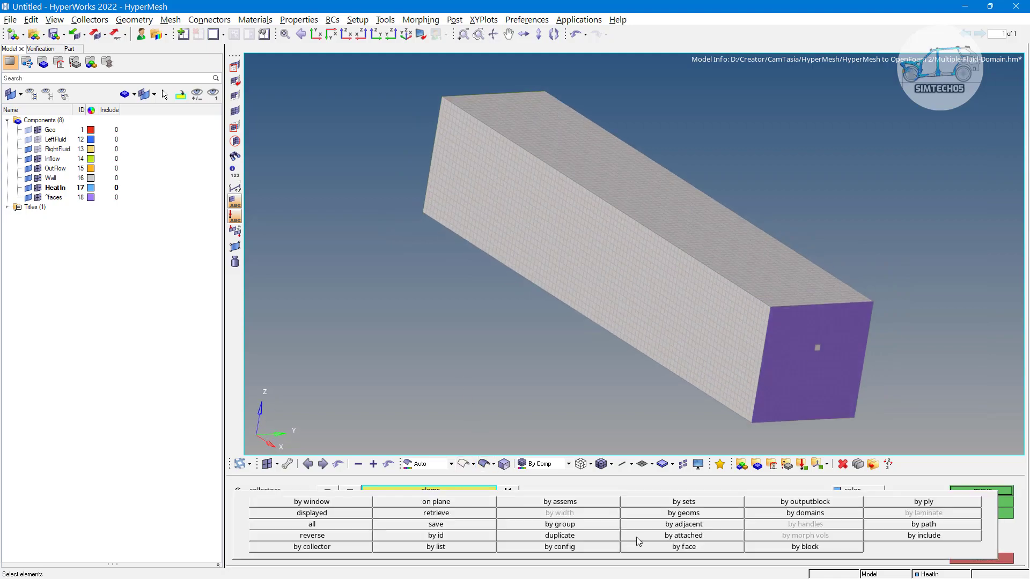
pyautogui.click(677, 552)
pyautogui.click(492, 513)
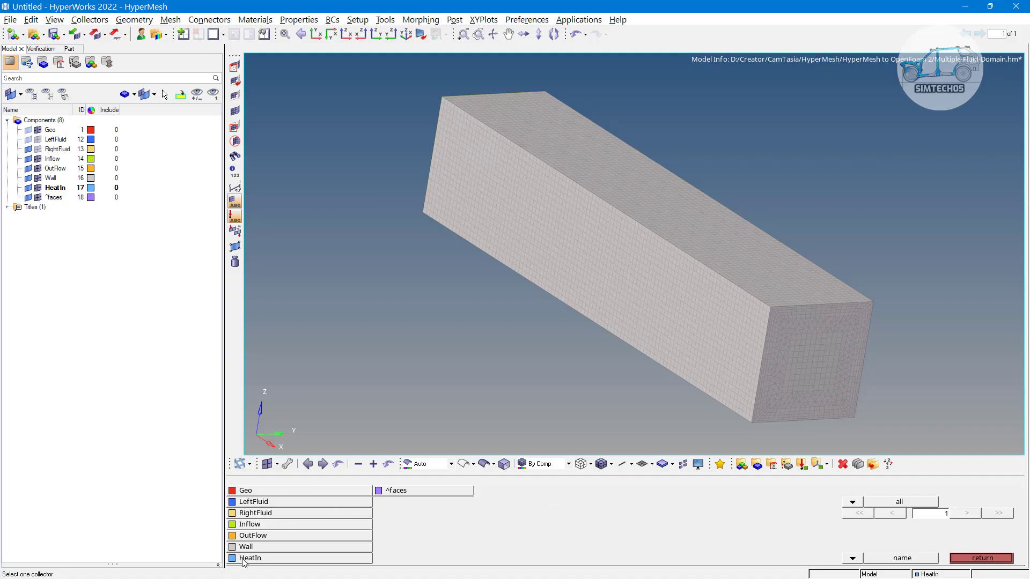
pyautogui.click(252, 535)
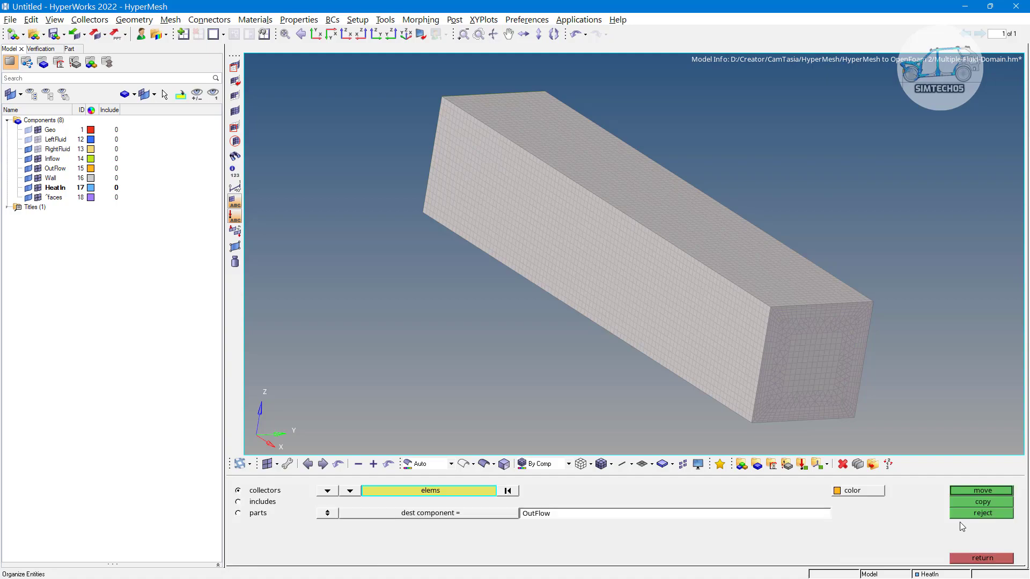
pyautogui.click(979, 491)
# Step: Delete the leftover ^faces component from the Model browser
pyautogui.click(982, 557)
pyautogui.keyDown('ctrl'); pyautogui.moveTo(579, 363); pyautogui.dragTo(408, 230); pyautogui.keyUp('ctrl')
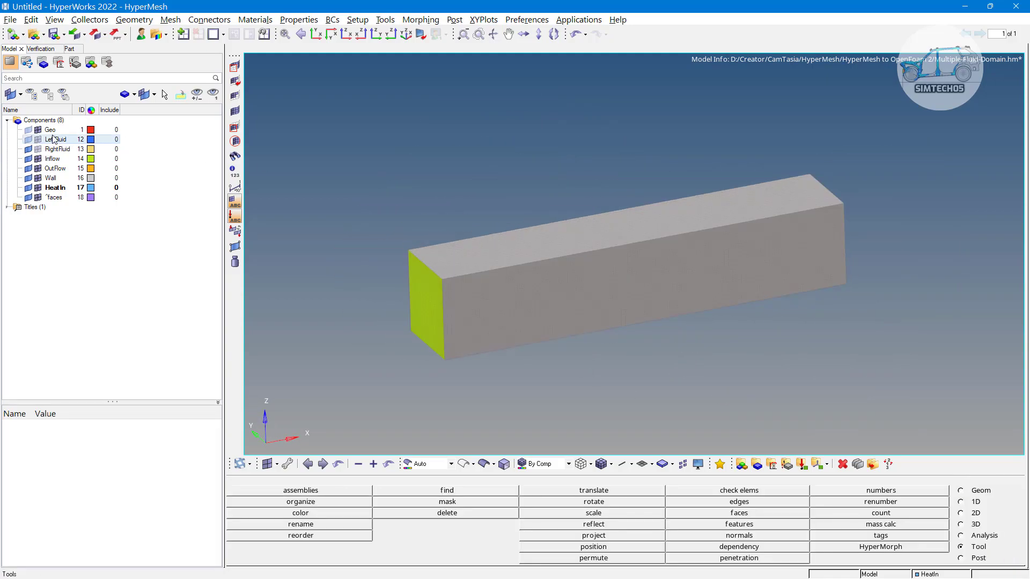
pyautogui.click(72, 198)
pyautogui.press('Delete')
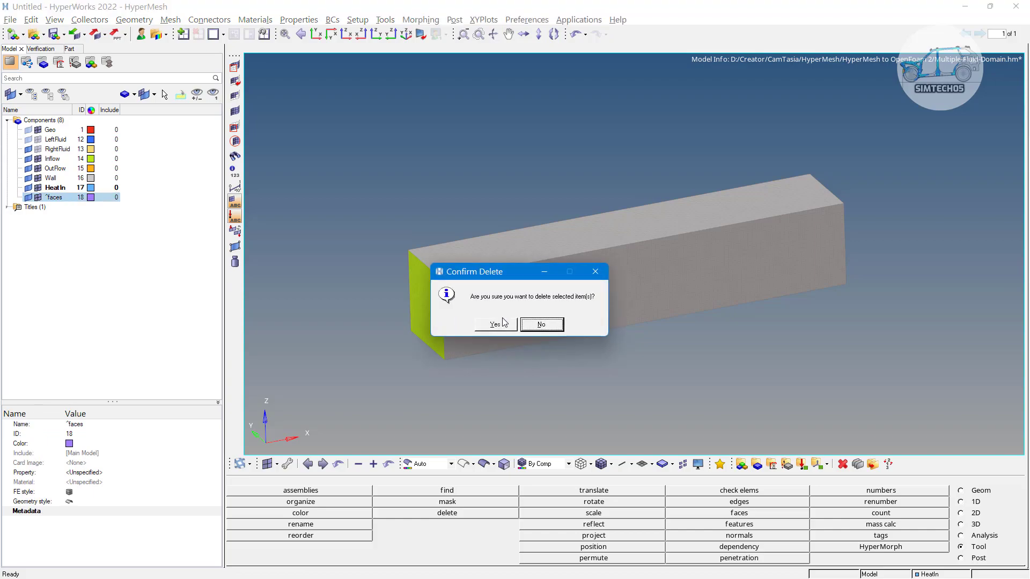
pyautogui.click(494, 324)
# Step: Colour the Wall component light pink and fit the whole box in view
pyautogui.keyDown('ctrl'); pyautogui.moveTo(473, 307); pyautogui.dragTo(523, 278); pyautogui.keyUp('ctrl')
pyautogui.scroll(5, 522, 278)
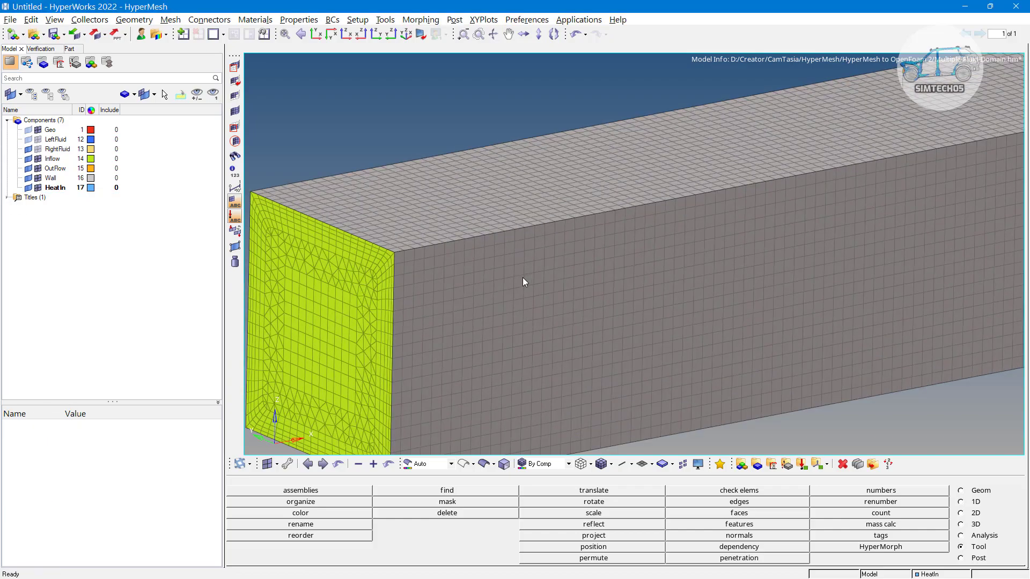
pyautogui.scroll(-3, 488, 272)
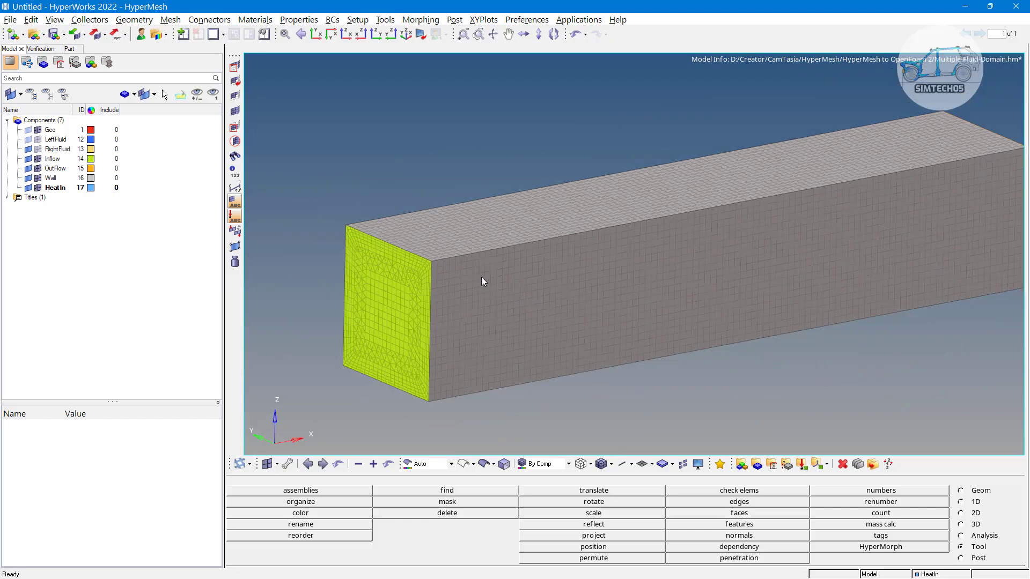
pyautogui.click(91, 177)
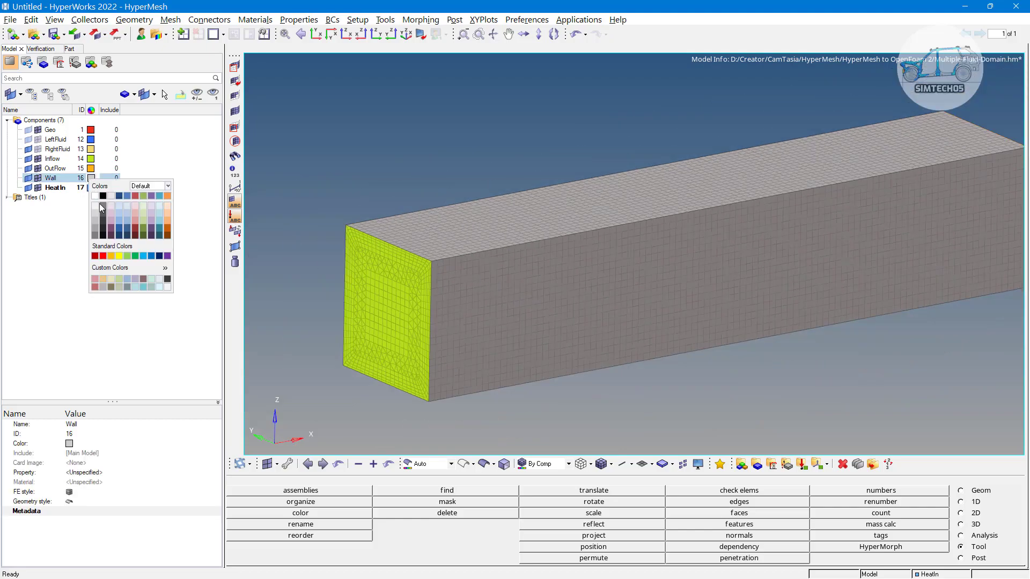
pyautogui.click(111, 211)
pyautogui.click(210, 338)
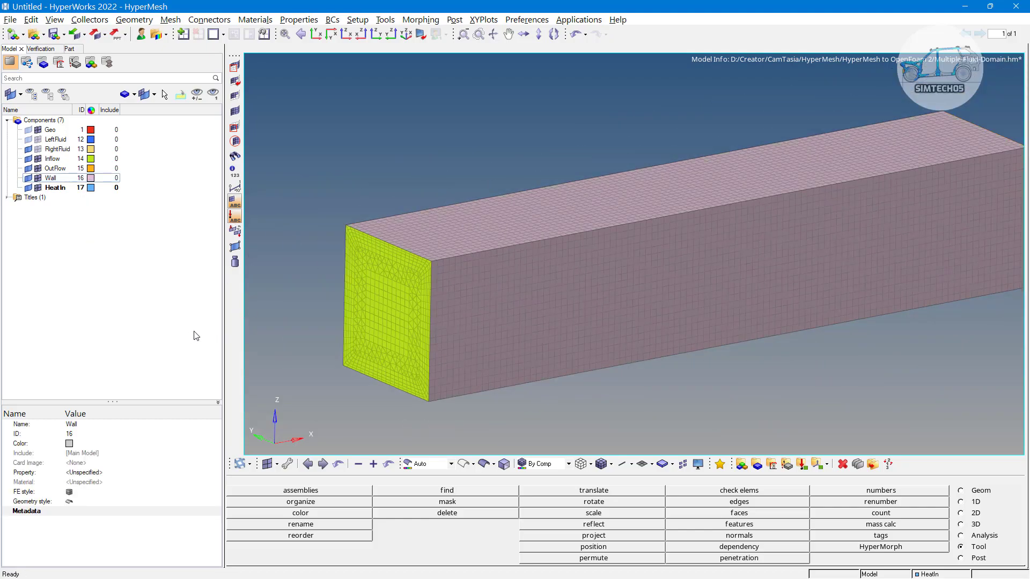
pyautogui.keyDown('ctrl'); pyautogui.middleClick(595, 310); pyautogui.keyUp('ctrl')
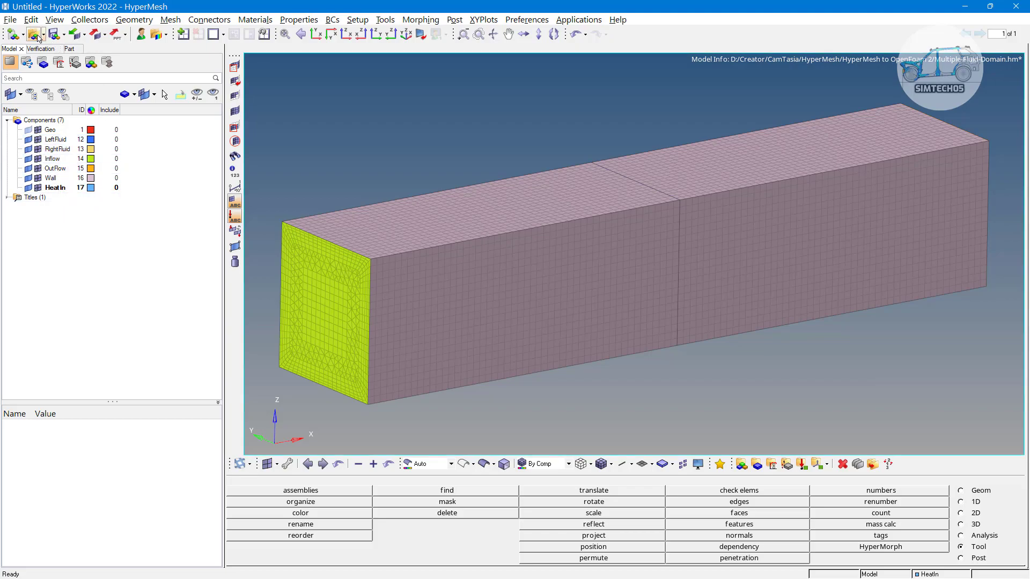
# Step: Save the model and target the CFD Fluent export at FluentFile.cas in HyperMesh to OpenFoam 2
pyautogui.click(54, 35)
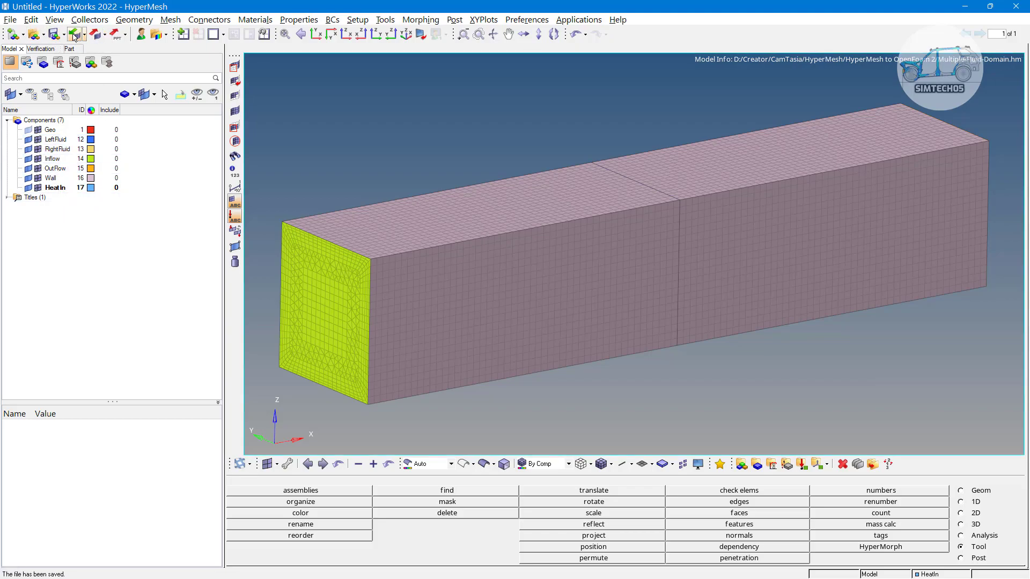
pyautogui.click(96, 35)
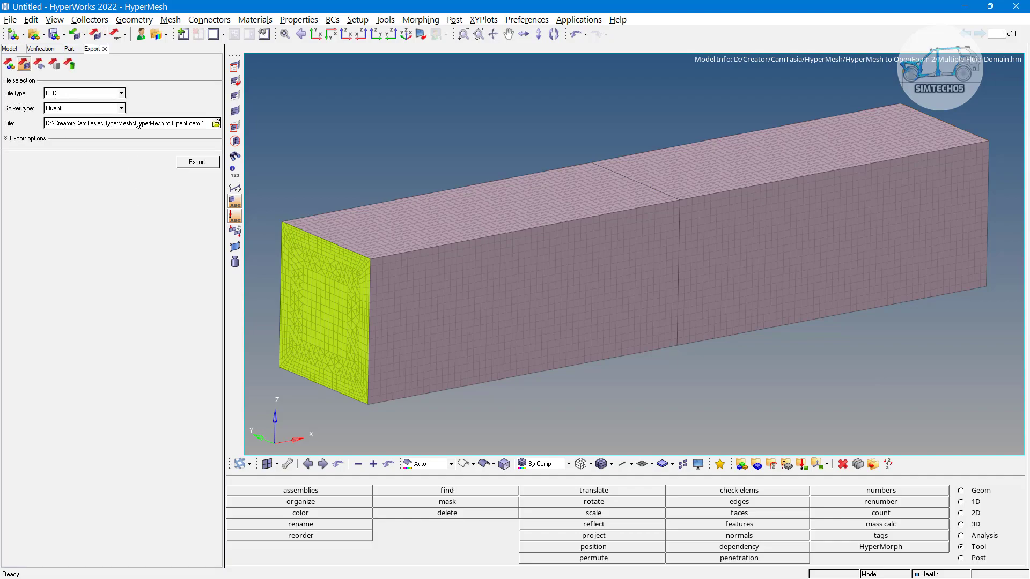
pyautogui.click(6, 139)
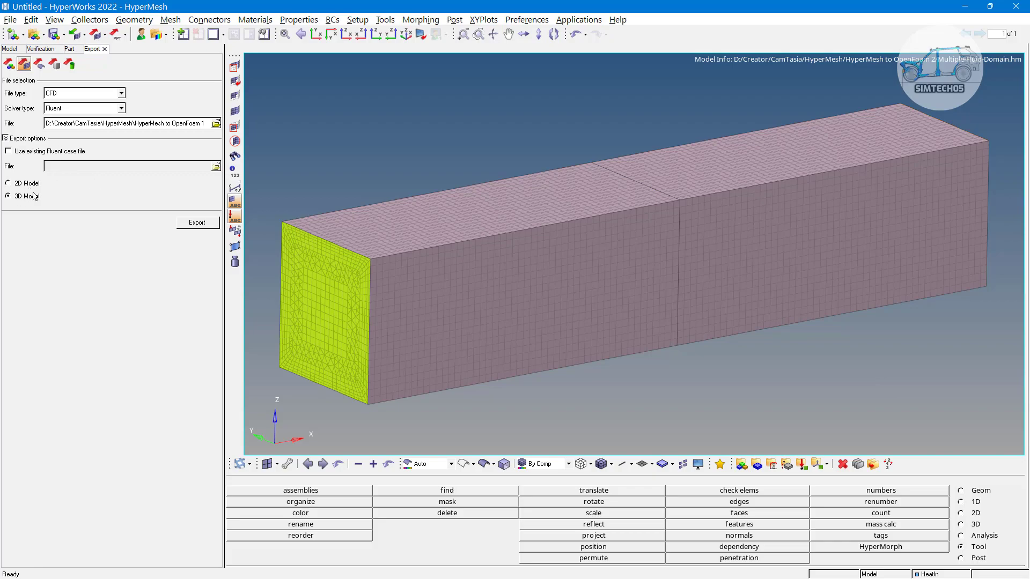
pyautogui.click(216, 124)
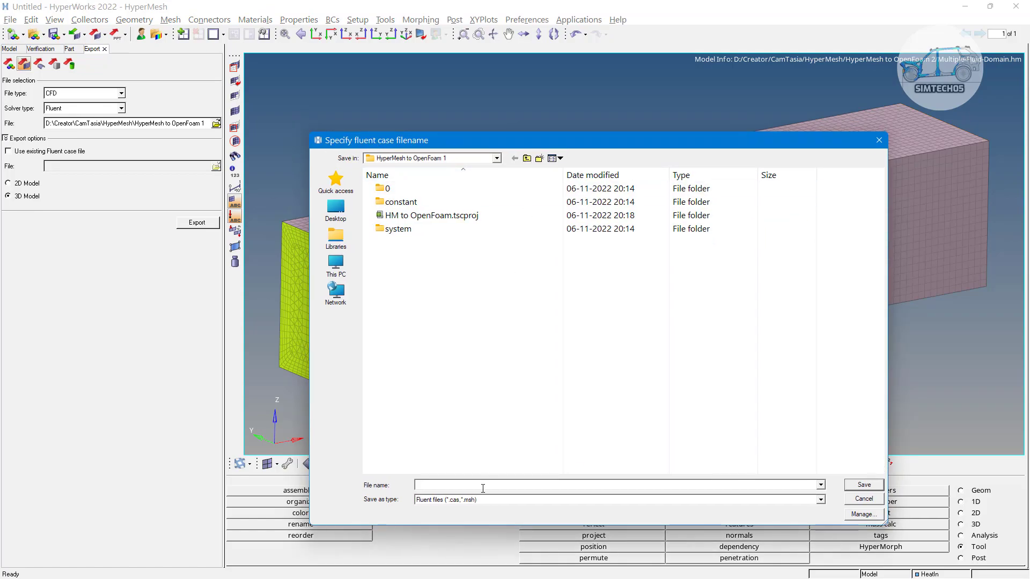
pyautogui.click(527, 158)
pyautogui.click(446, 229)
pyautogui.doubleClick(446, 229)
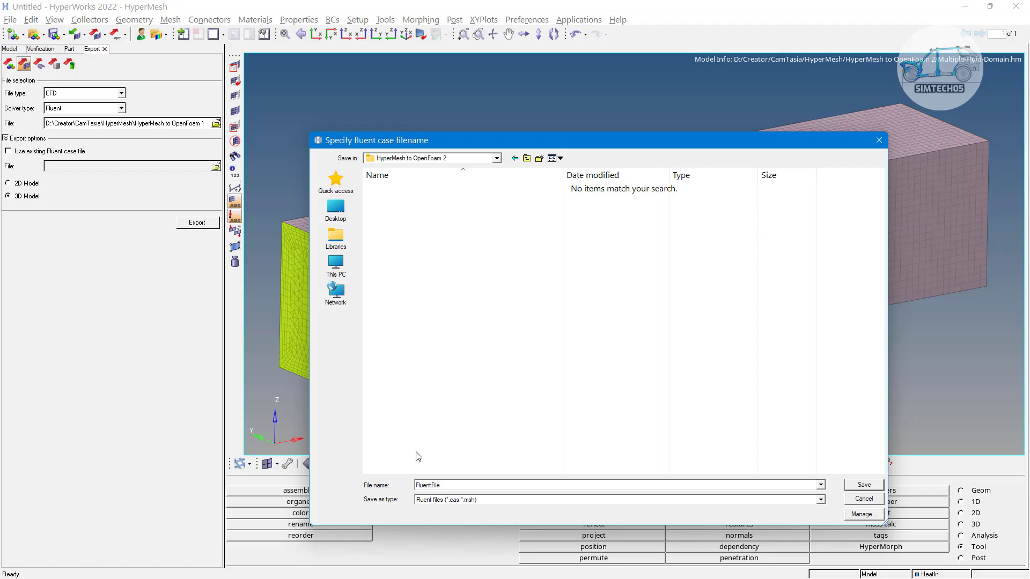
pyautogui.click(863, 484)
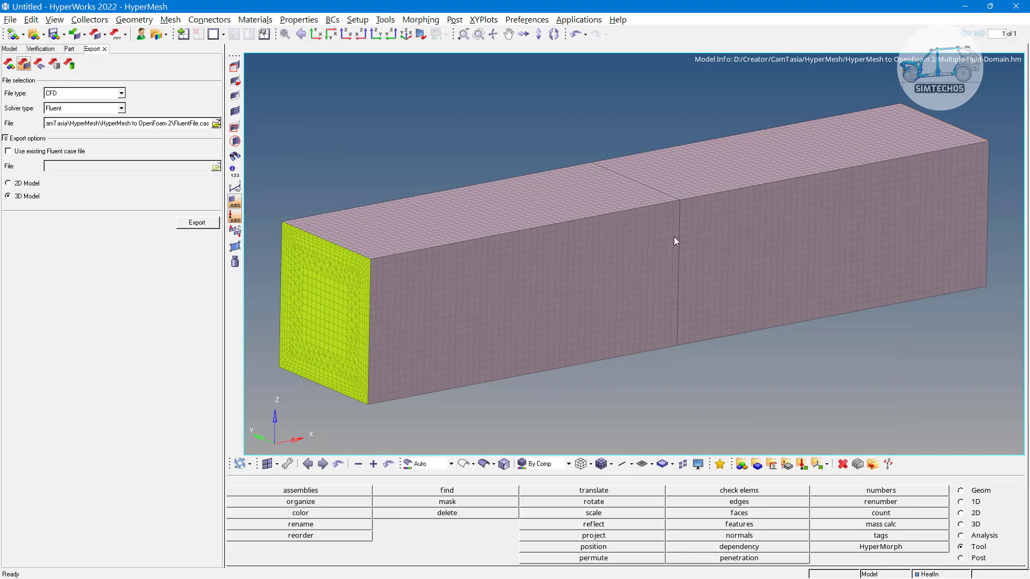
pyautogui.click(15, 49)
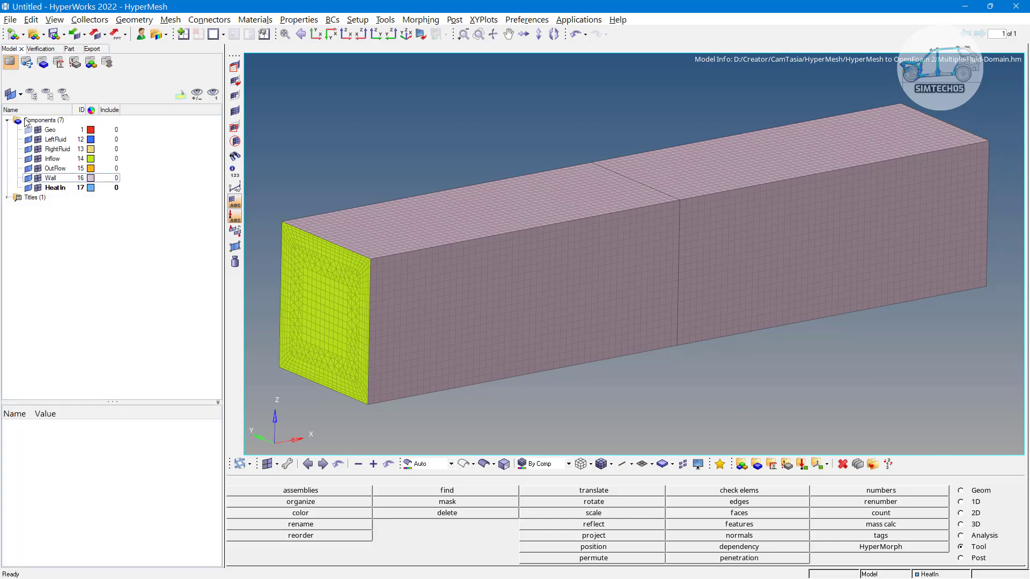
pyautogui.click(38, 177)
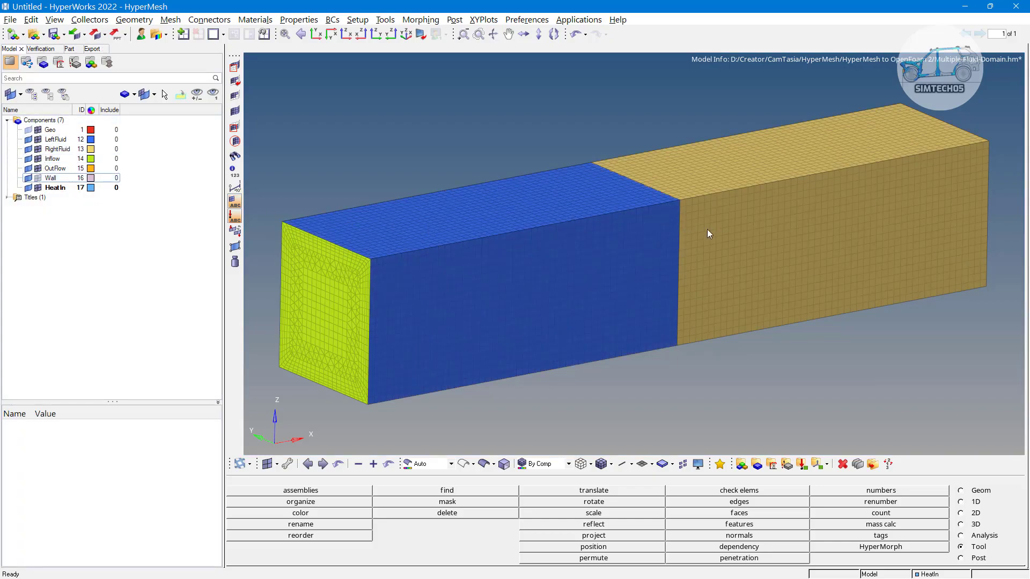
pyautogui.keyDown('ctrl'); pyautogui.moveTo(686, 294); pyautogui.dragTo(638, 197); pyautogui.keyUp('ctrl')
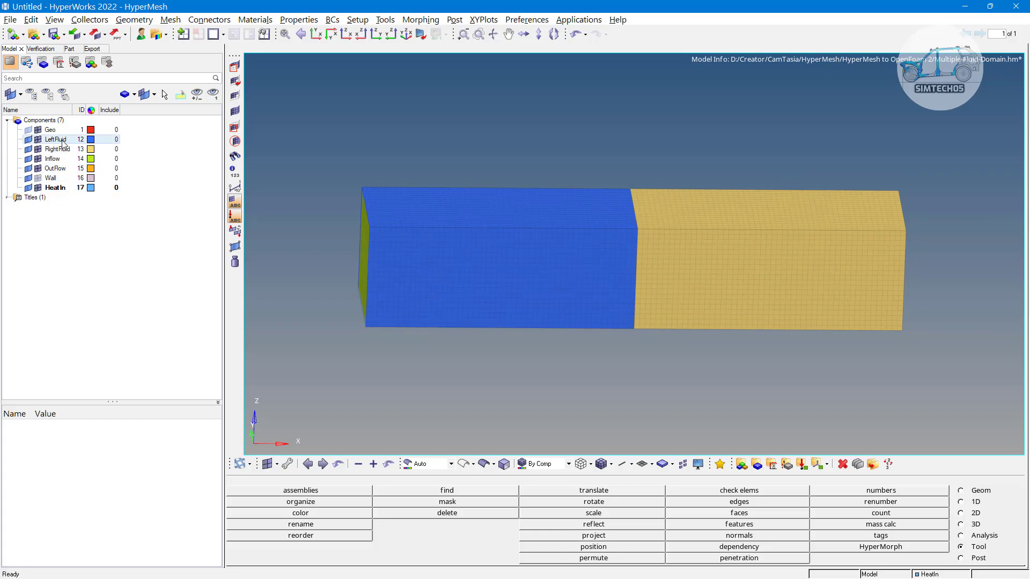
pyautogui.keyDown('ctrl'); pyautogui.moveTo(277, 224); pyautogui.dragTo(525, 326); pyautogui.keyUp('ctrl')
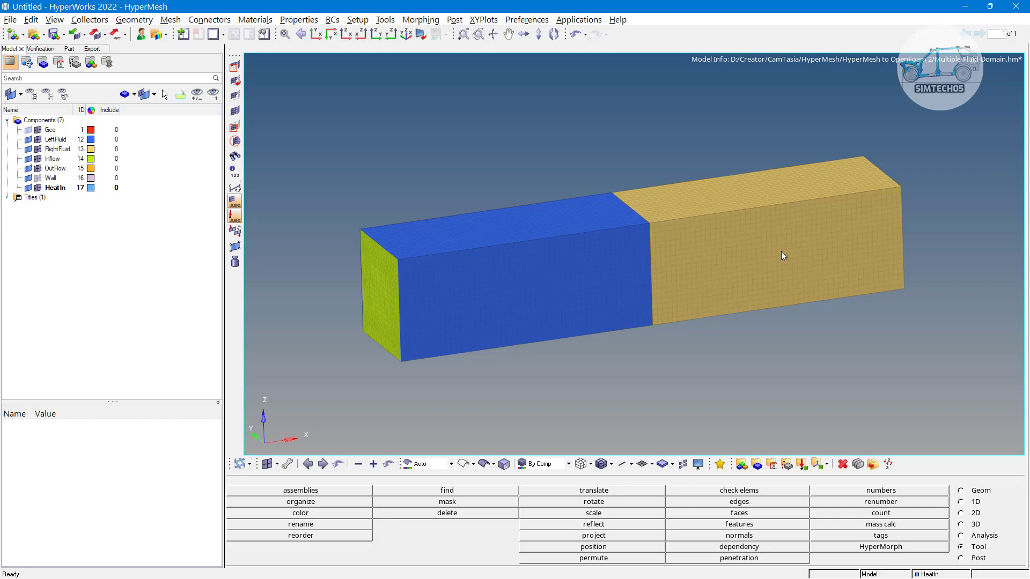
pyautogui.keyDown('ctrl'); pyautogui.moveTo(646, 290); pyautogui.dragTo(547, 199); pyautogui.keyUp('ctrl')
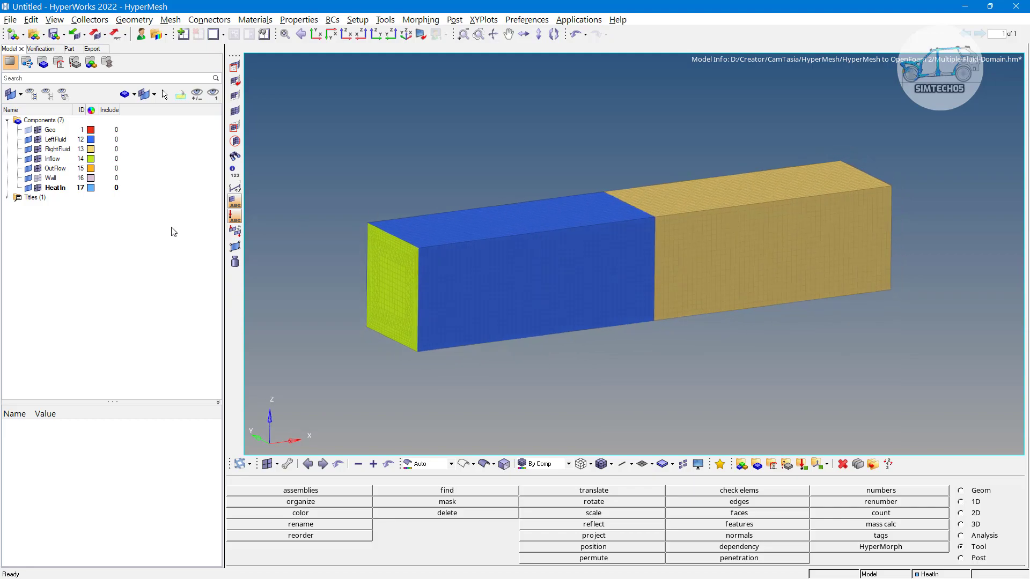
pyautogui.click(38, 178)
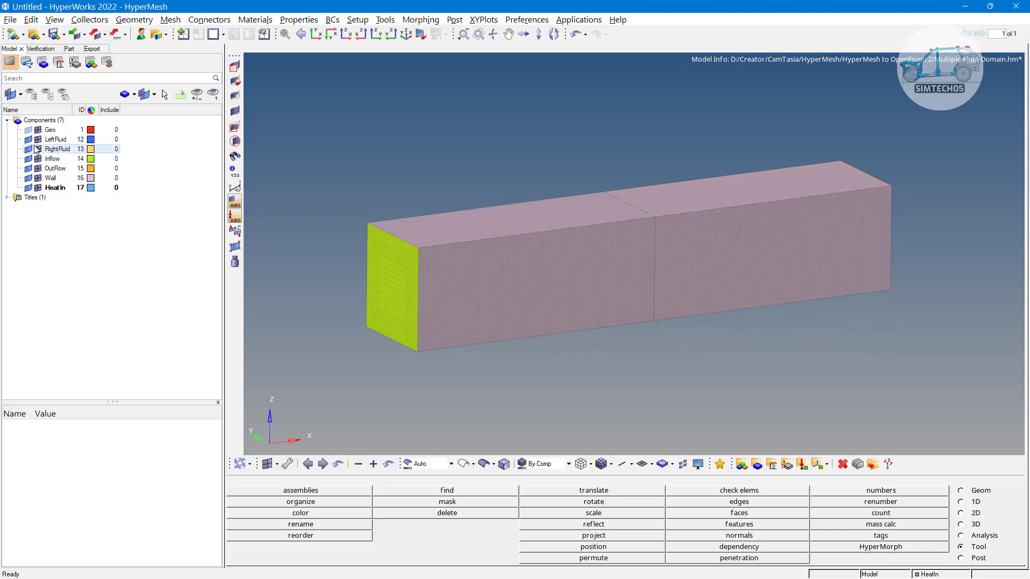
pyautogui.click(92, 49)
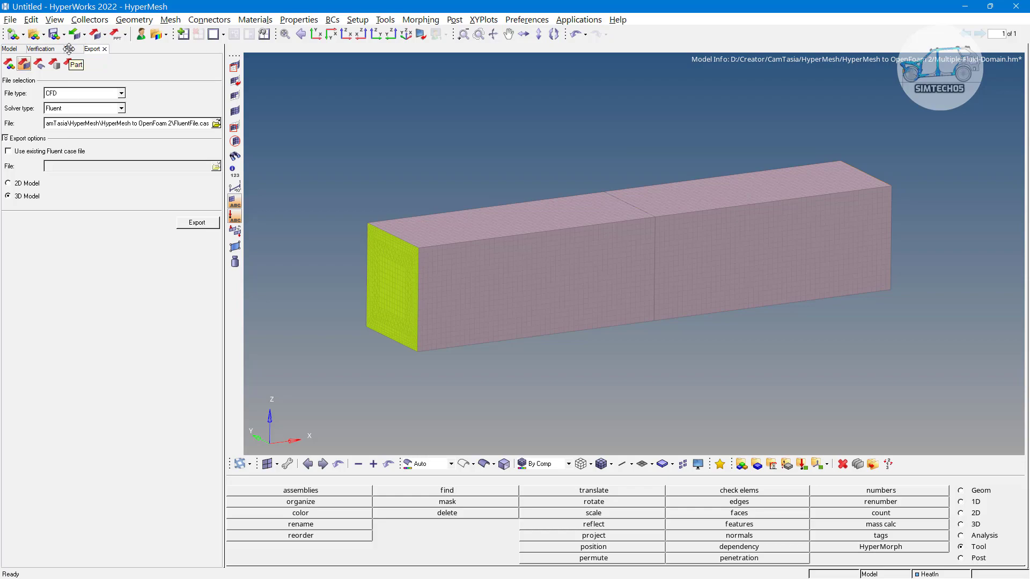
# Step: Export the Fluent case FluentFile.cas, continue past the warning, and acknowledge the created notice
pyautogui.click(71, 49)
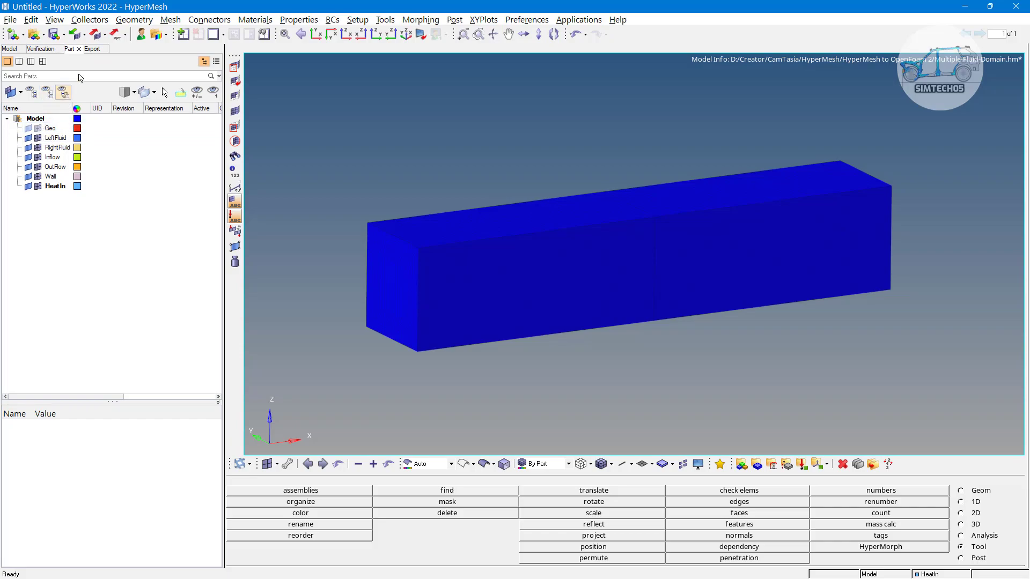
pyautogui.click(92, 48)
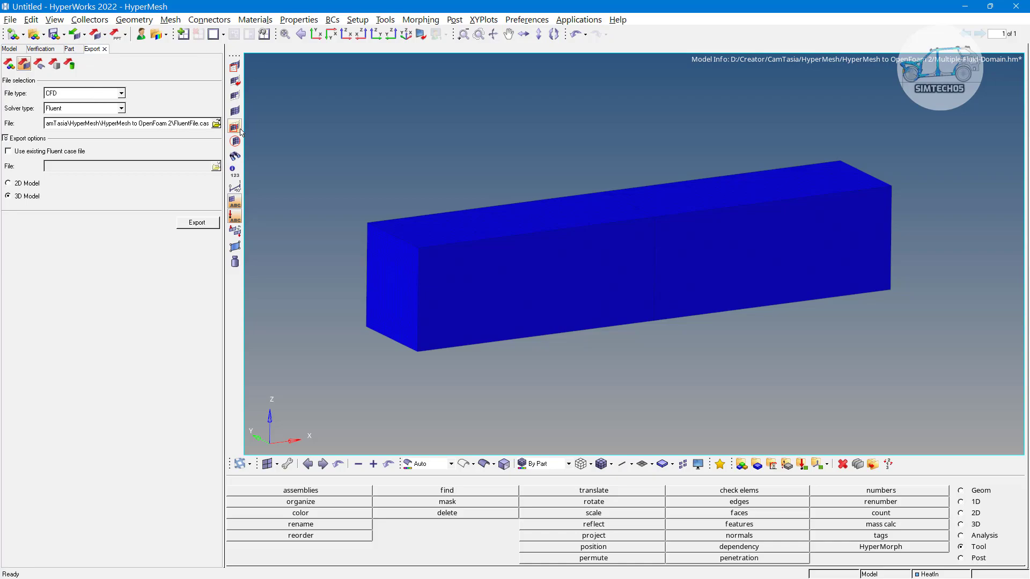
pyautogui.click(212, 228)
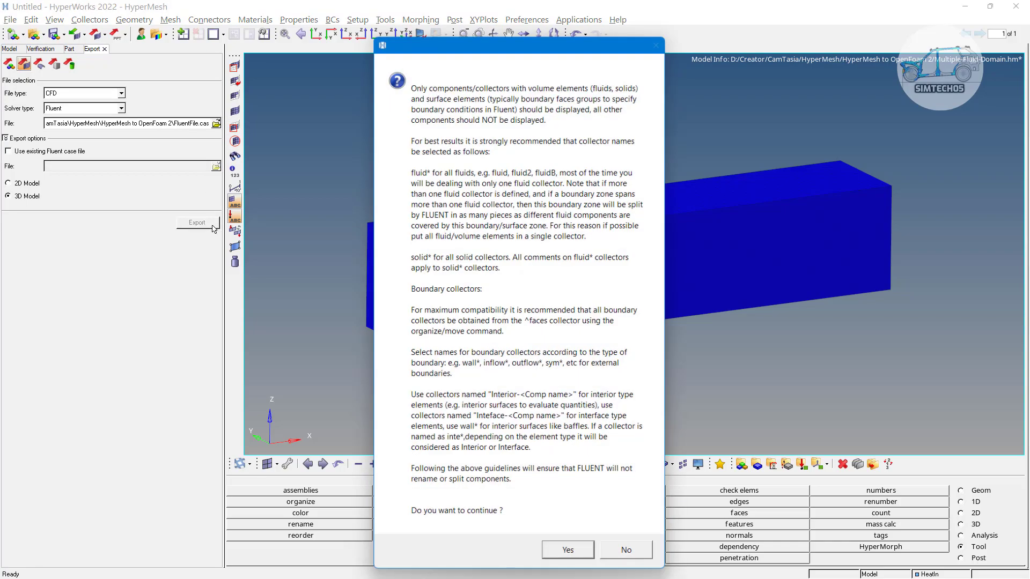
pyautogui.moveTo(456, 31); pyautogui.dragTo(213, 22)
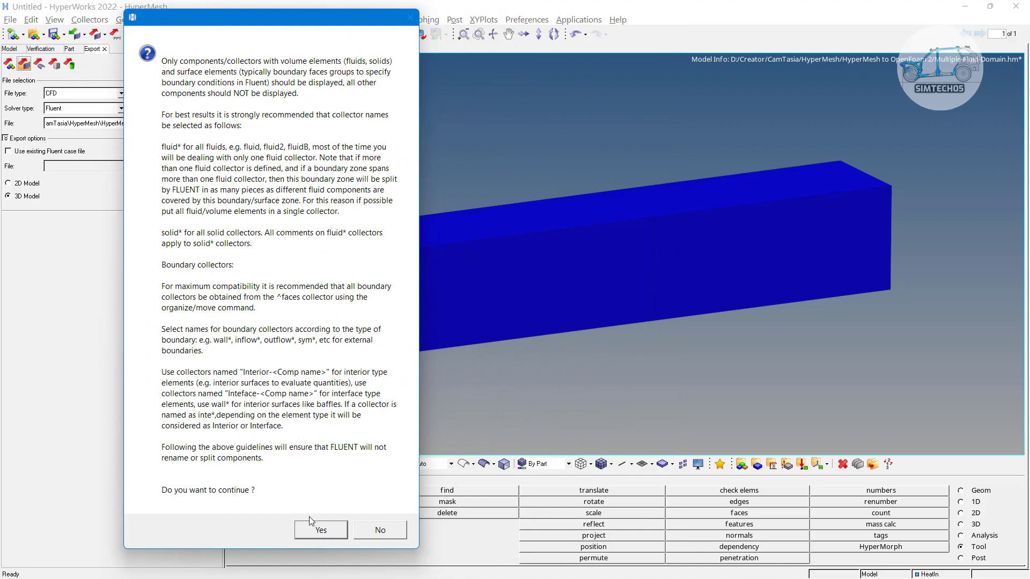
pyautogui.click(320, 530)
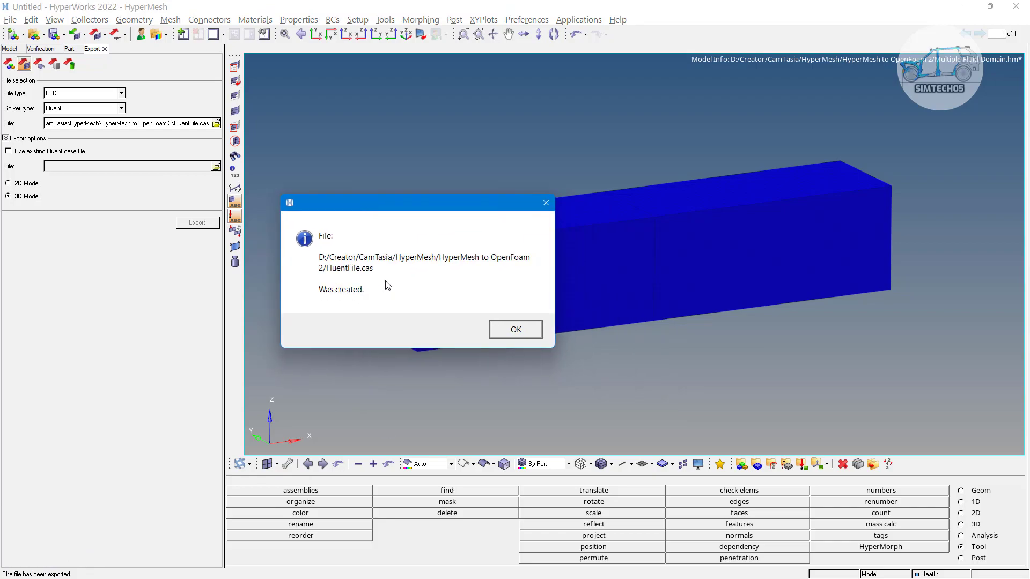
pyautogui.click(516, 333)
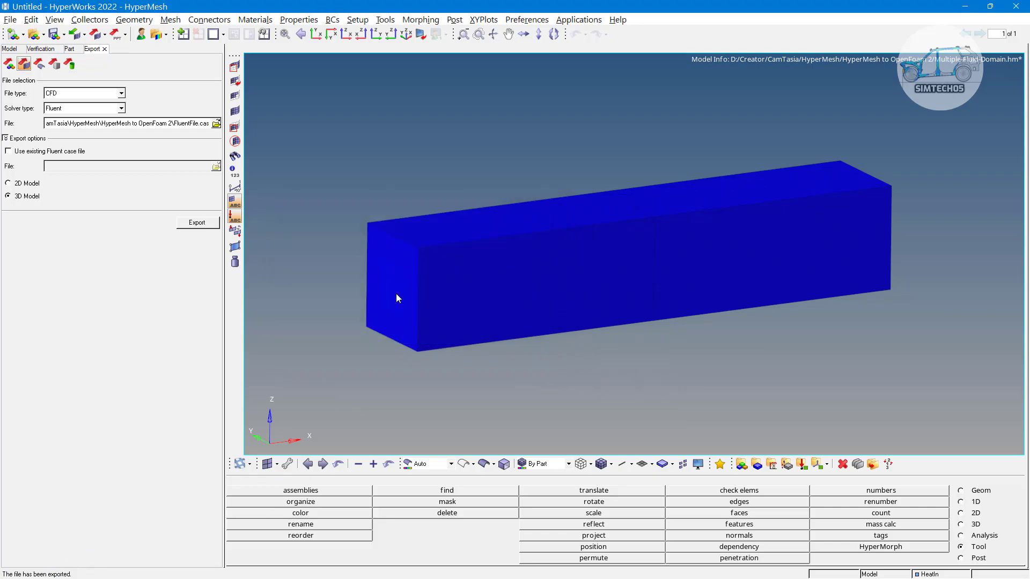
# Step: Switch the CFD solver type to OpenFOAM and export into the HyperMesh to OpenFoam 2 folder
pyautogui.click(81, 95)
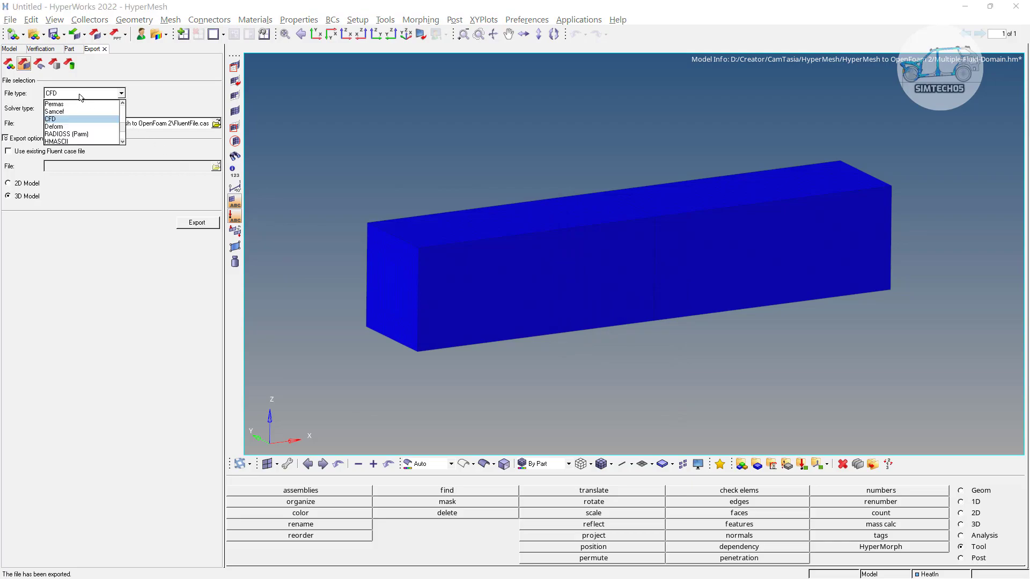
pyautogui.click(85, 222)
pyautogui.click(91, 108)
pyautogui.click(73, 149)
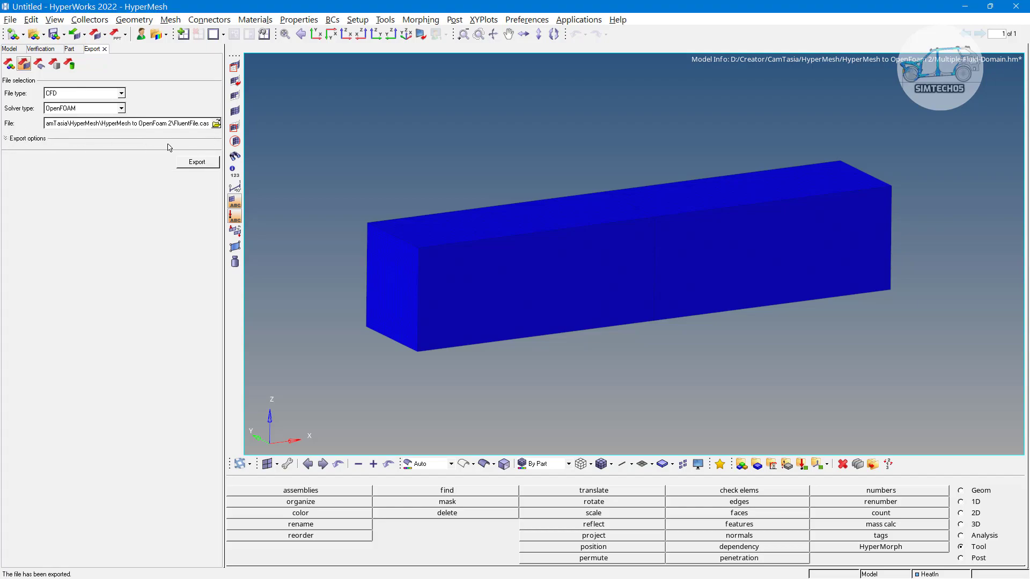
pyautogui.click(216, 123)
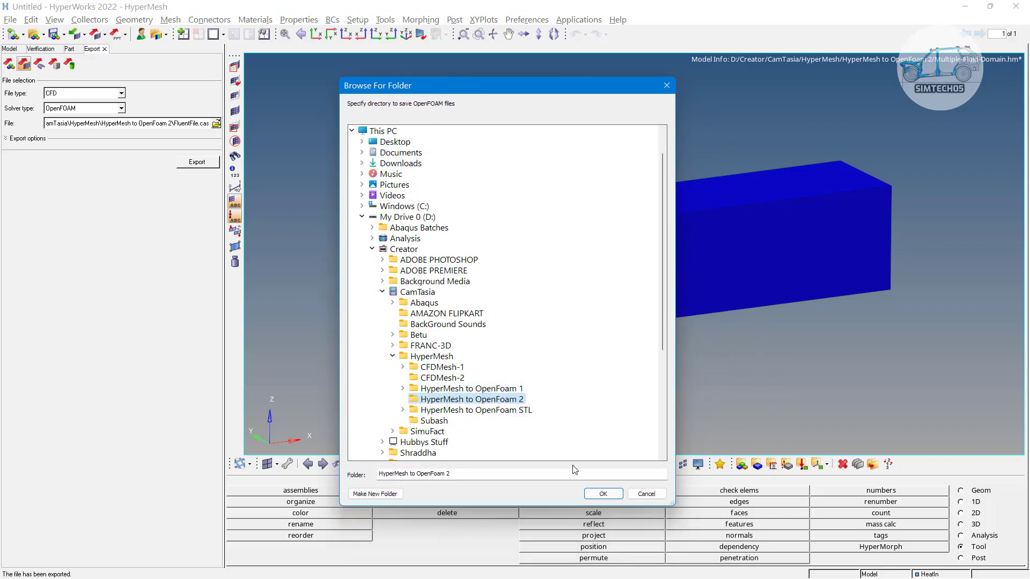
pyautogui.click(602, 494)
pyautogui.click(199, 164)
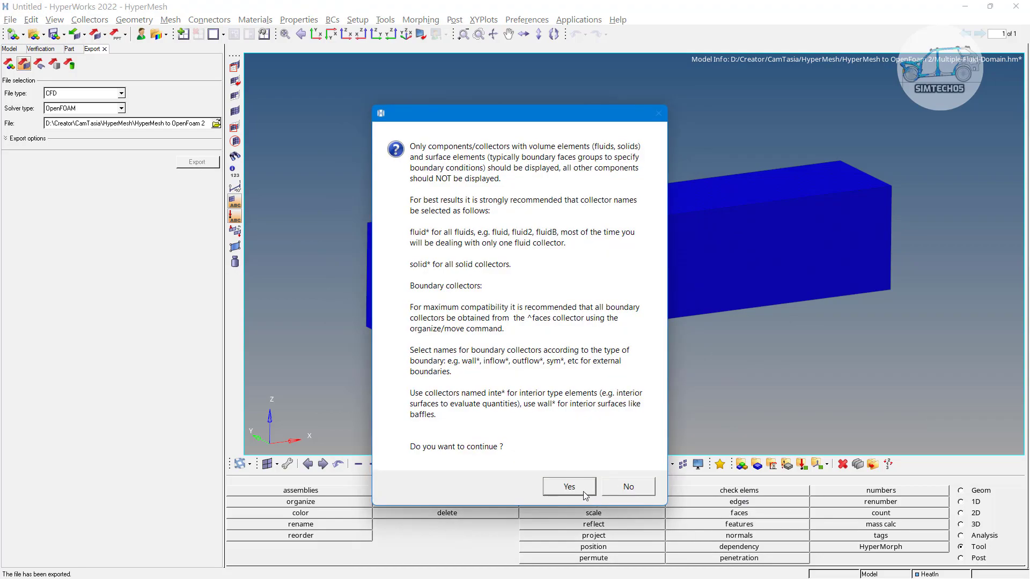
pyautogui.click(581, 489)
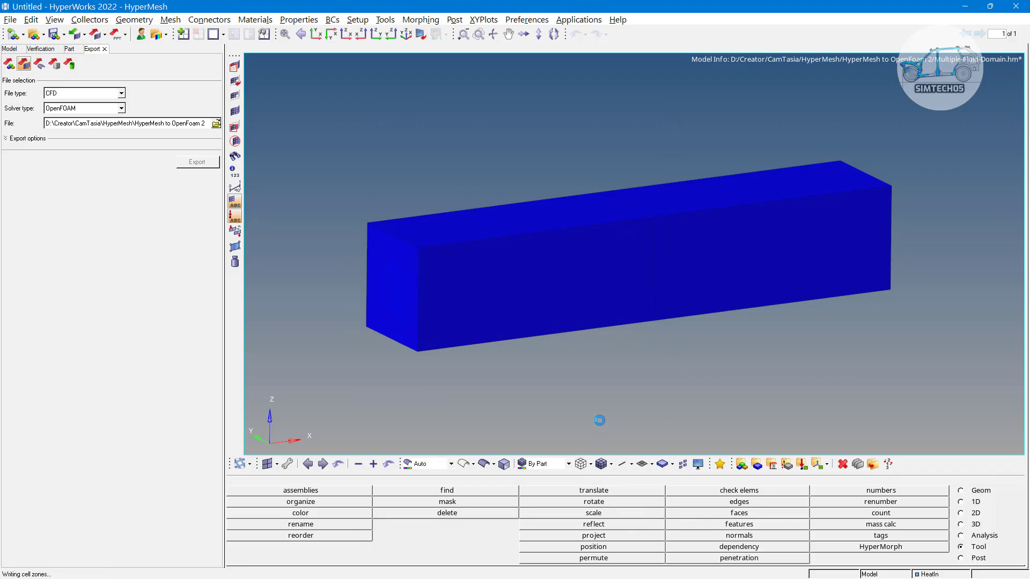
pyautogui.click(615, 359)
# Step: Search Start for 'fluen', dismiss the results, and reopen the empty Start menu
pyautogui.press('super')
pyautogui.write('fluent 2019 R3')
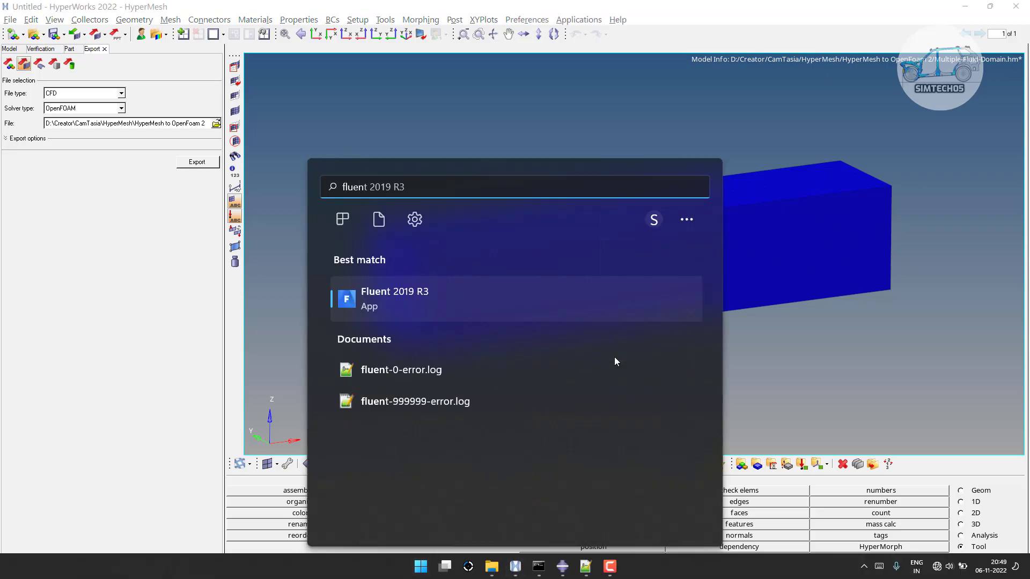
pyautogui.click(954, 345)
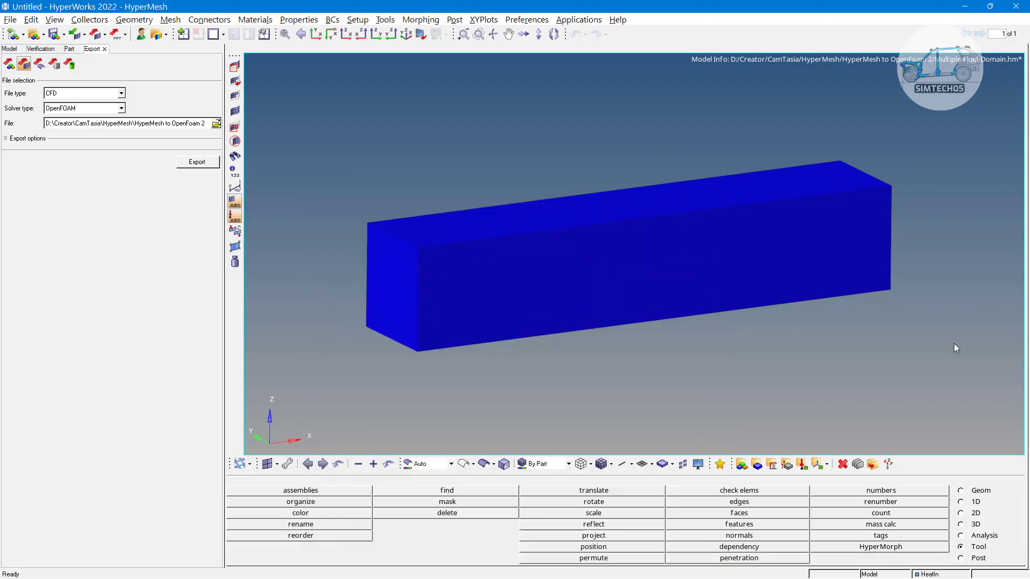
pyautogui.press('super')
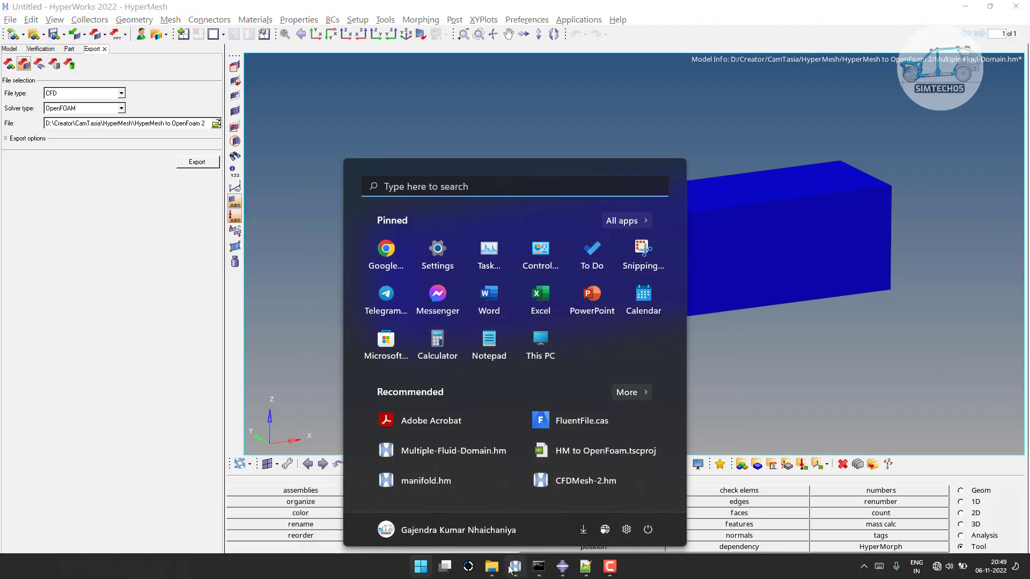
# Step: Browse to HyperMesh to OpenFoam 2 > constant > polyMesh in Large icons and open boundary
pyautogui.moveTo(492, 566)
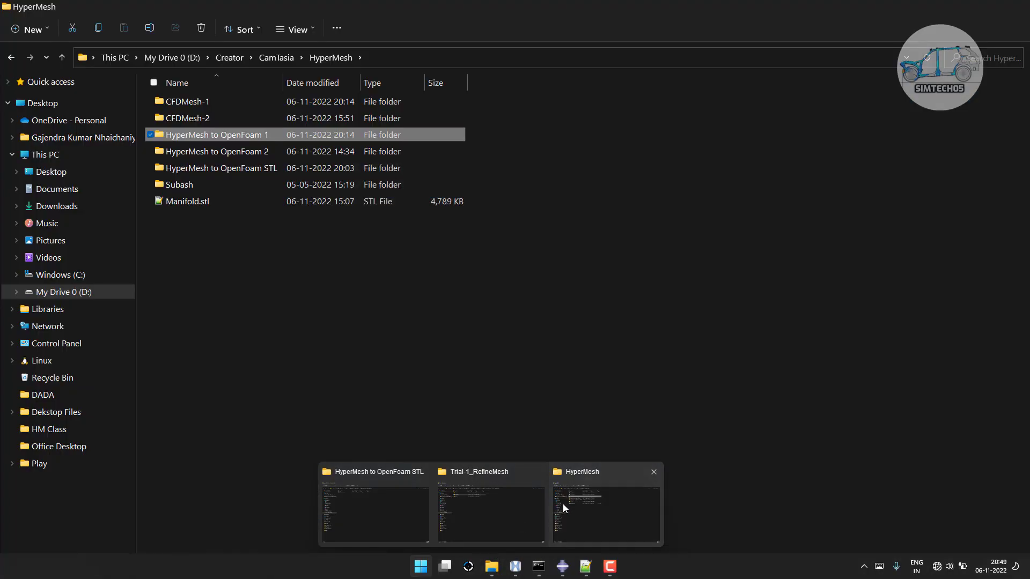
pyautogui.click(562, 504)
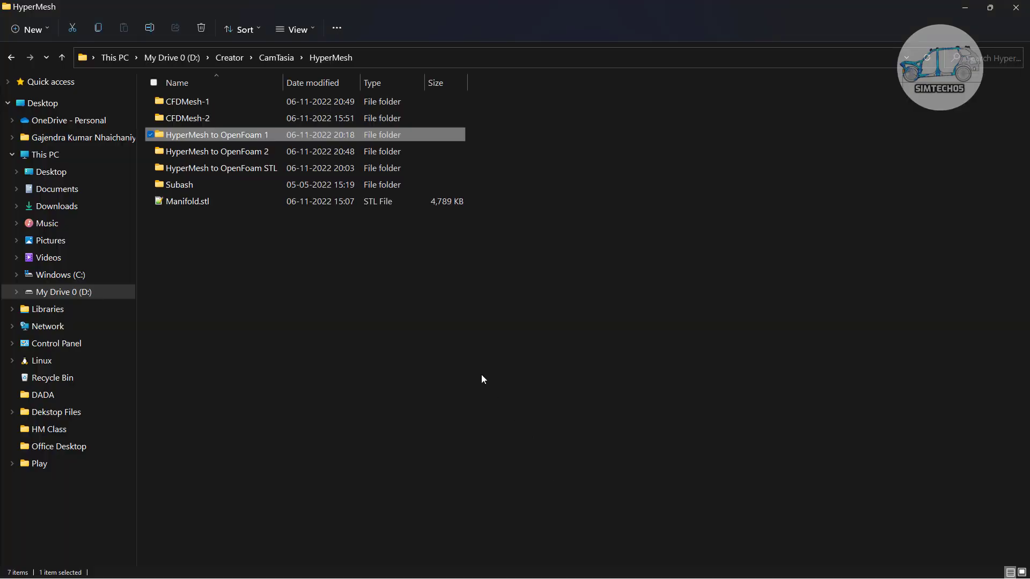
pyautogui.doubleClick(275, 134)
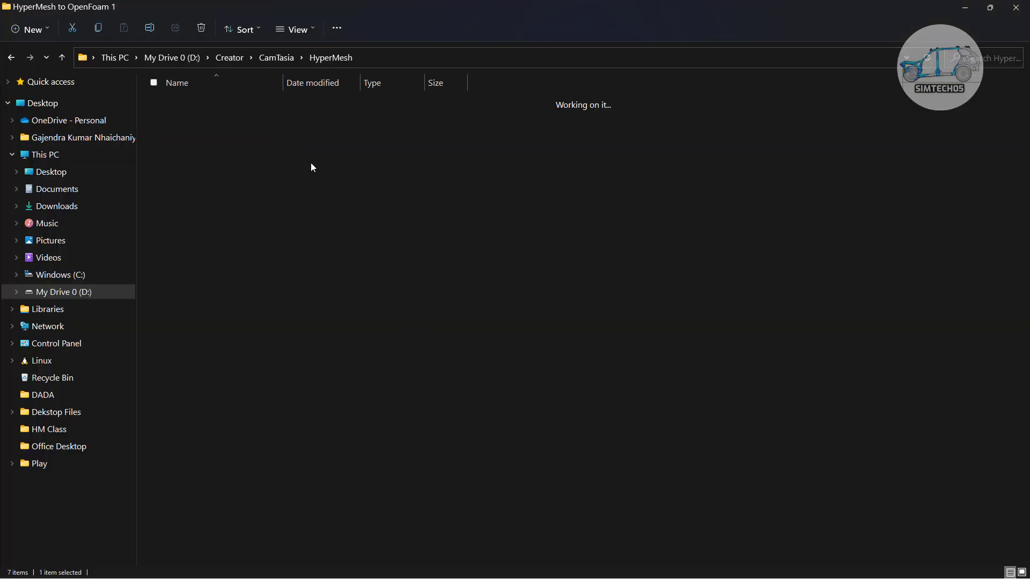
pyautogui.click(343, 59)
pyautogui.doubleClick(236, 155)
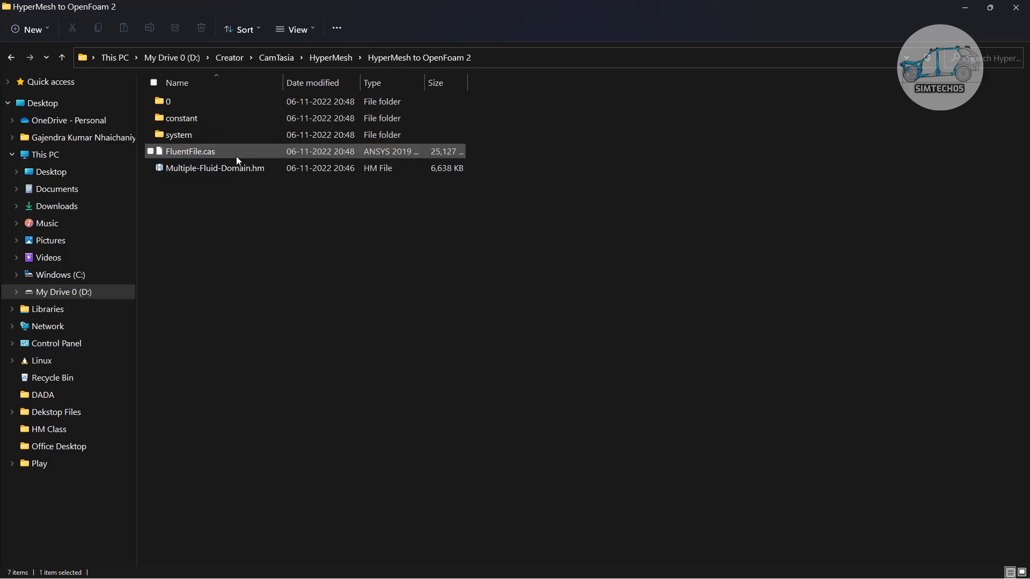
pyautogui.doubleClick(193, 118)
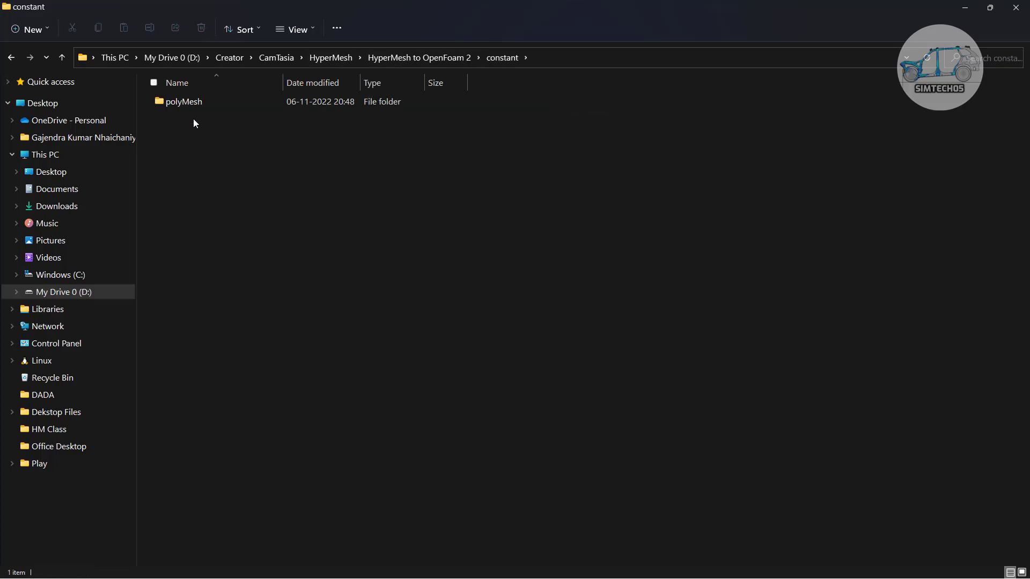
pyautogui.doubleClick(202, 102)
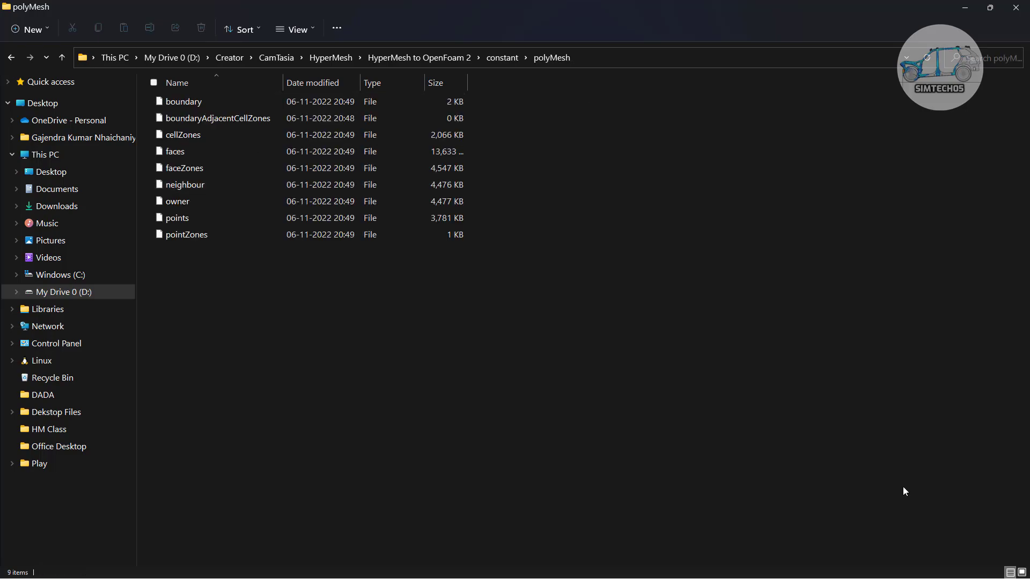
pyautogui.click(1021, 572)
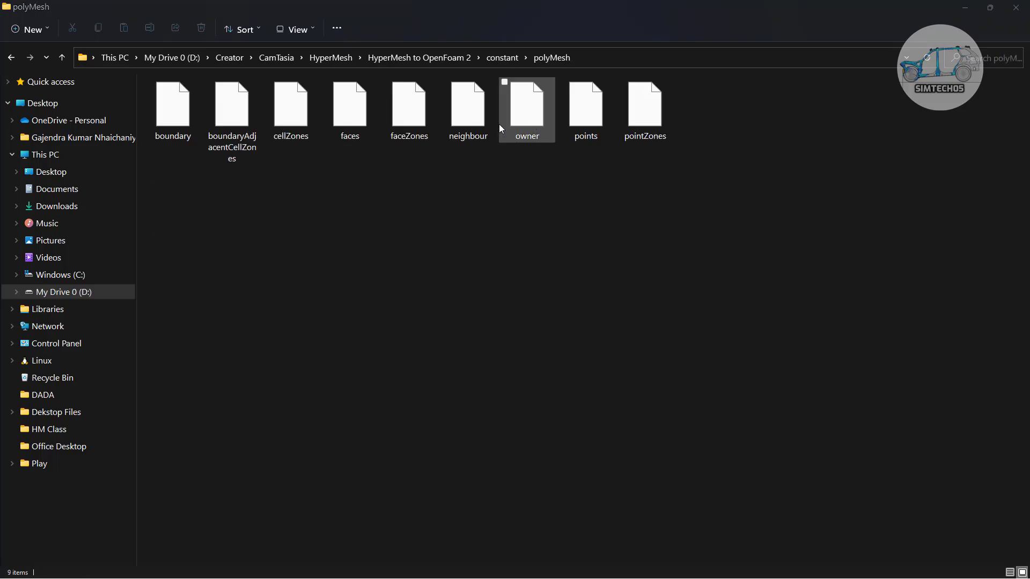
pyautogui.doubleClick(185, 119)
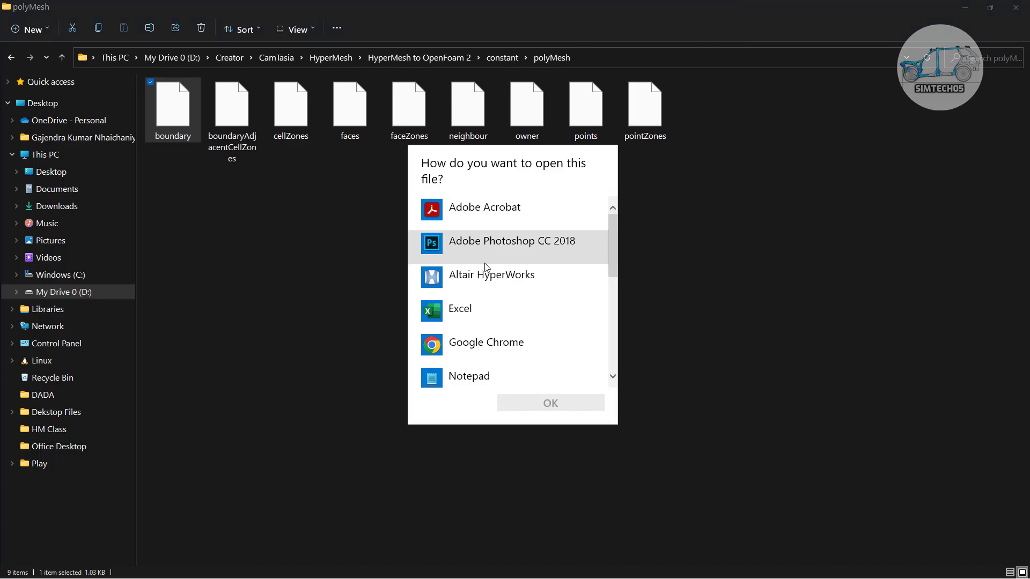
pyautogui.scroll(-3, 486, 281)
# Step: Open boundary in Notepad++, highlight its patch definitions, then minimize the editor
pyautogui.click(483, 308)
pyautogui.doubleClick(481, 306)
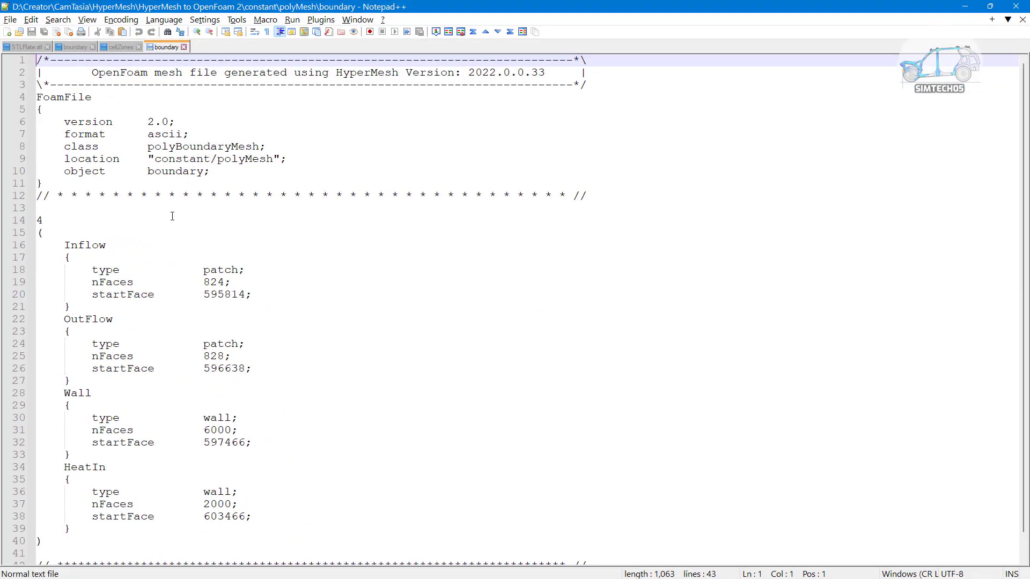
pyautogui.scroll(-1, 172, 216)
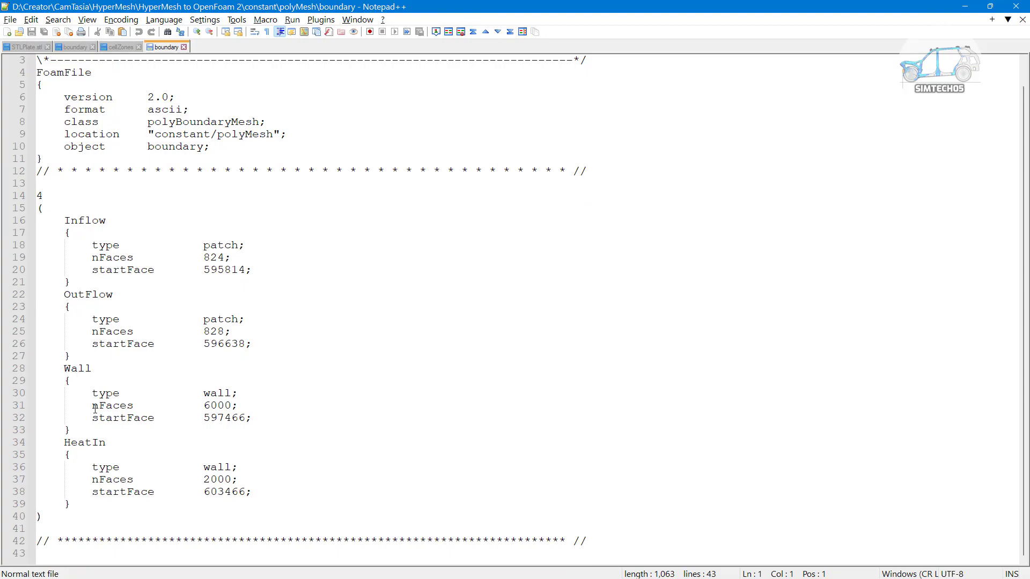
pyautogui.moveTo(61, 444); pyautogui.dragTo(64, 221)
pyautogui.click(102, 510)
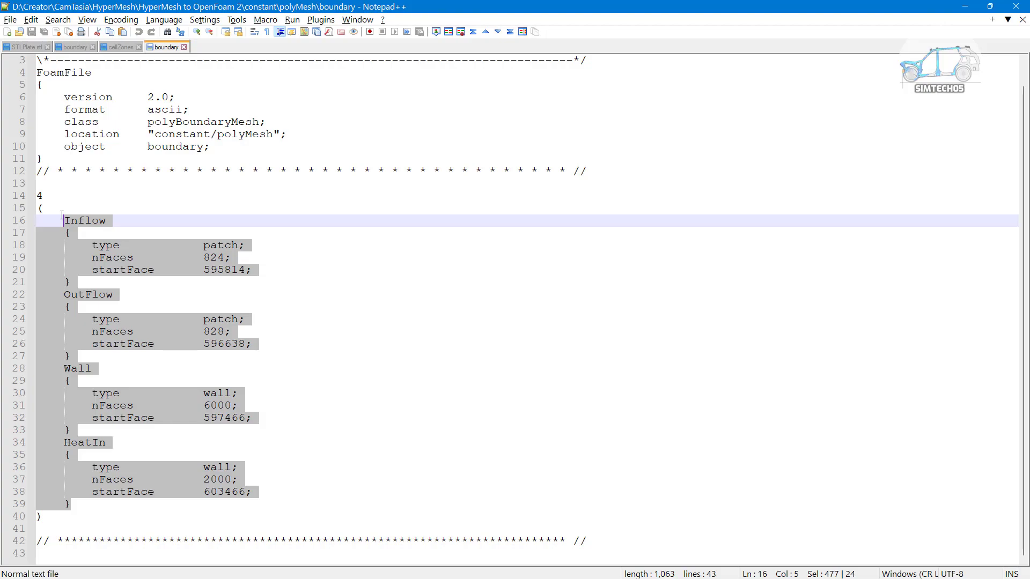
pyautogui.click(964, 7)
# Step: Open cellZones in Notepad++ and check the zone count 2 and the LeftFluid zone
pyautogui.rightClick(288, 122)
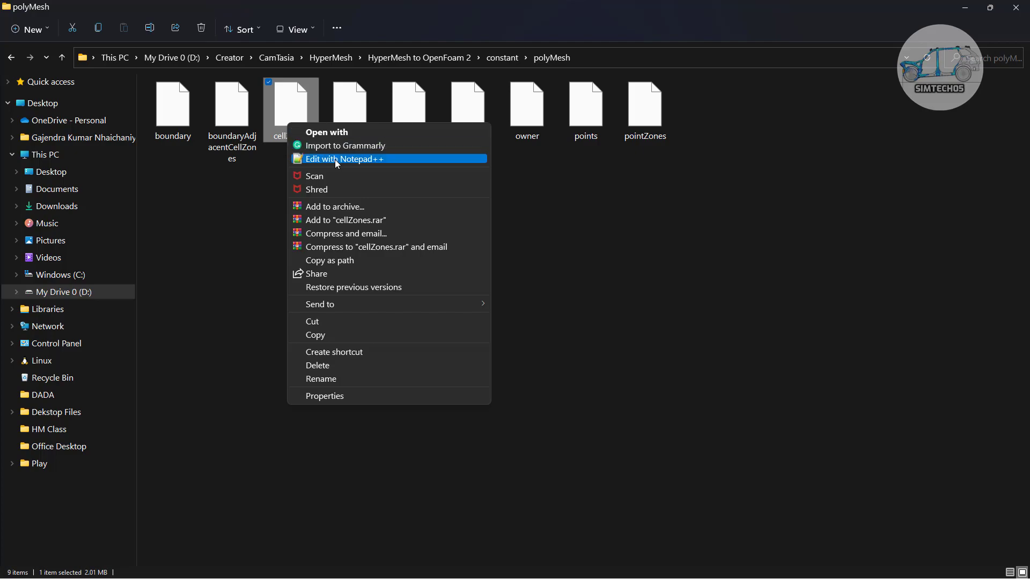
pyautogui.click(343, 158)
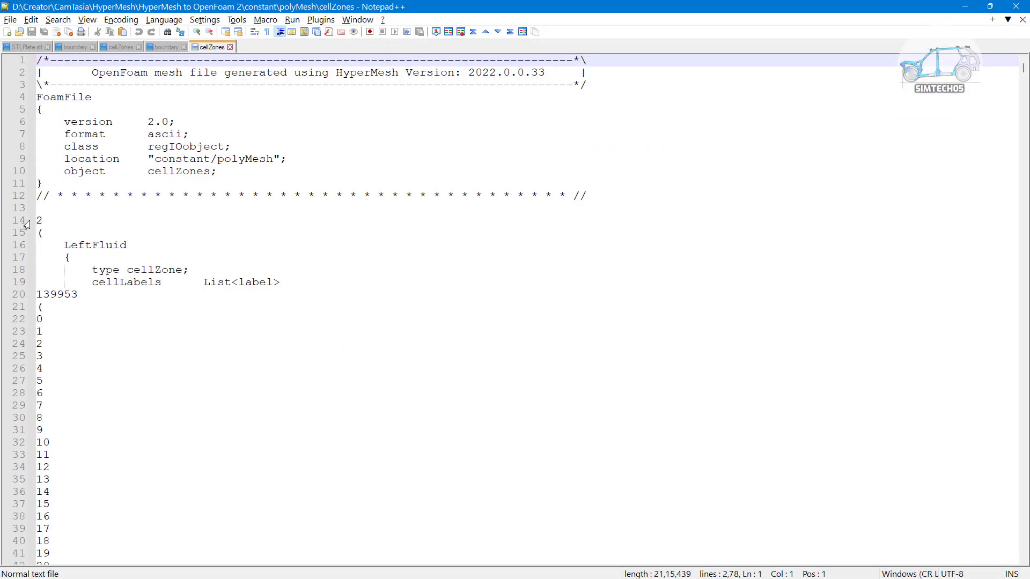
pyautogui.doubleClick(36, 222)
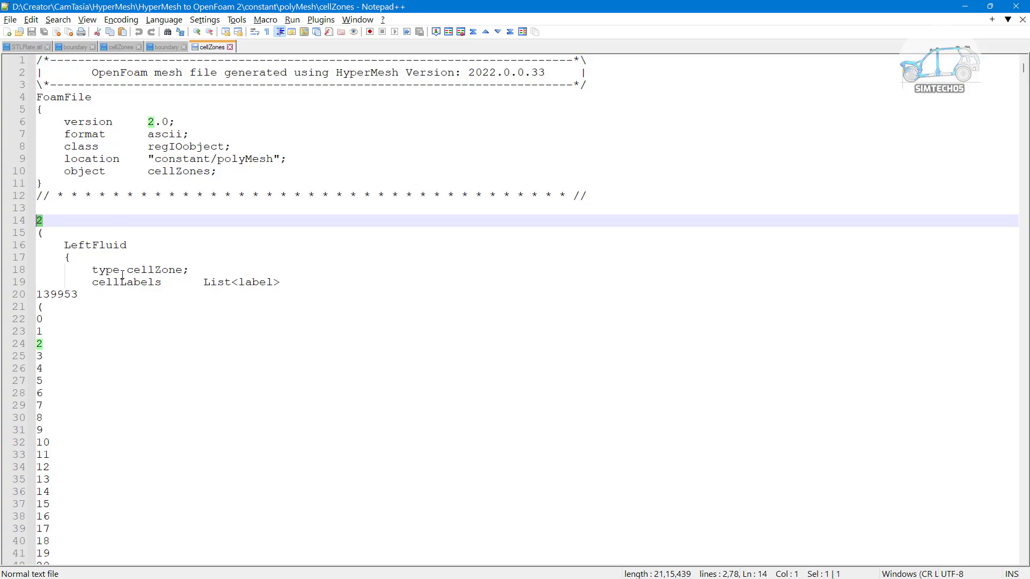
pyautogui.doubleClick(70, 244)
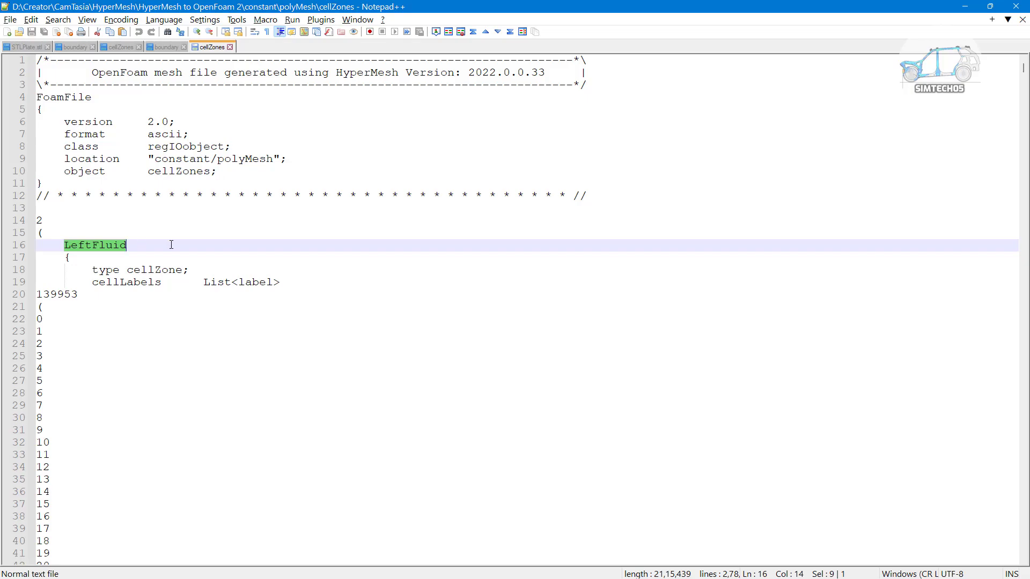
pyautogui.scroll(-2, 838, 174)
pyautogui.scroll(2, 997, 103)
pyautogui.moveTo(1023, 68); pyautogui.dragTo(1002, 52)
pyautogui.click(155, 247)
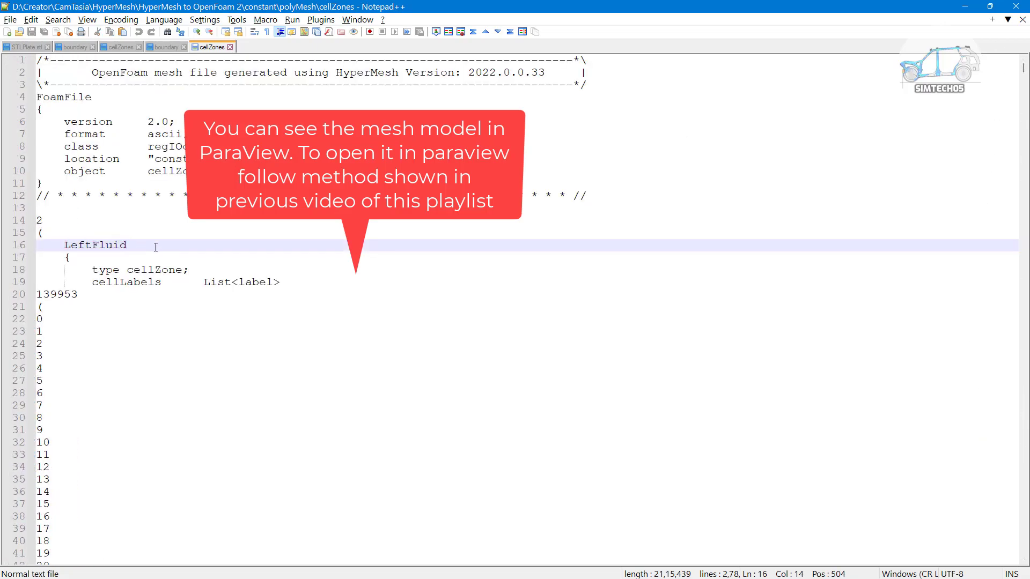
# Step: Find 'Right' to locate the RightFluid zone, then scroll to the top and minimize
pyautogui.hotkey('ctrl', 'f')
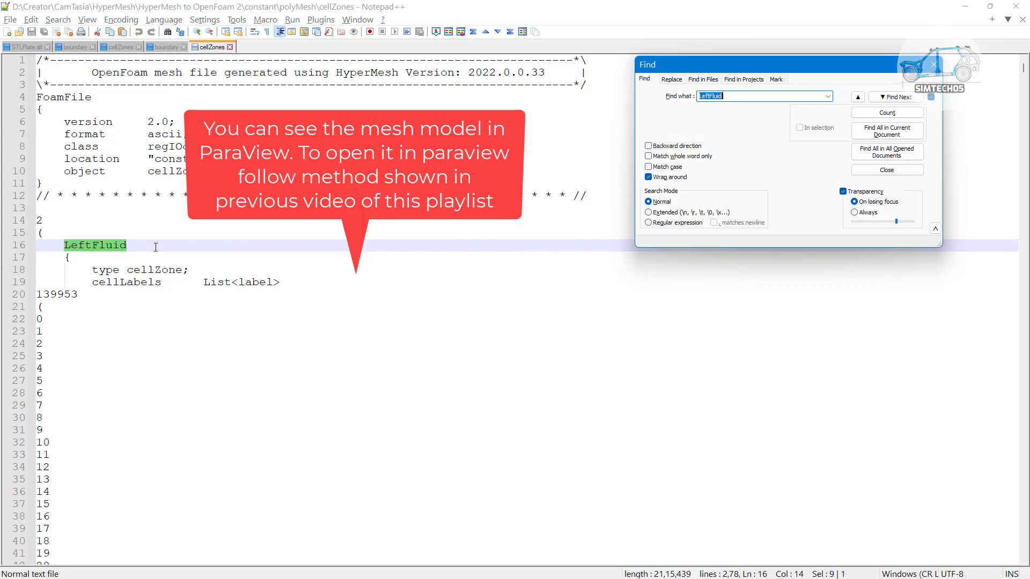
pyautogui.write('Right')
pyautogui.press('Return')
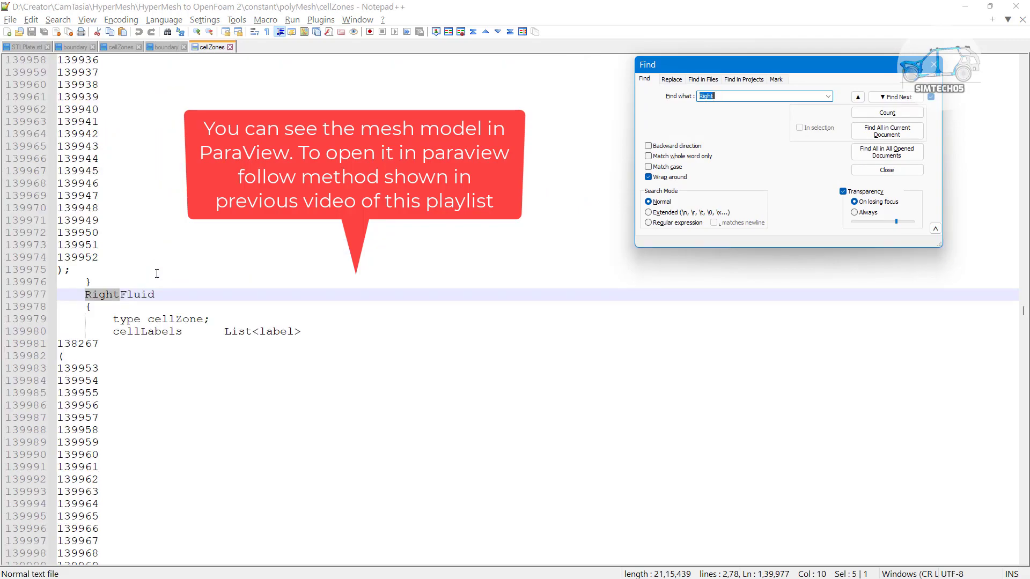
pyautogui.click(155, 295)
pyautogui.keyDown('shift'); pyautogui.click(86, 295); pyautogui.keyUp('shift')
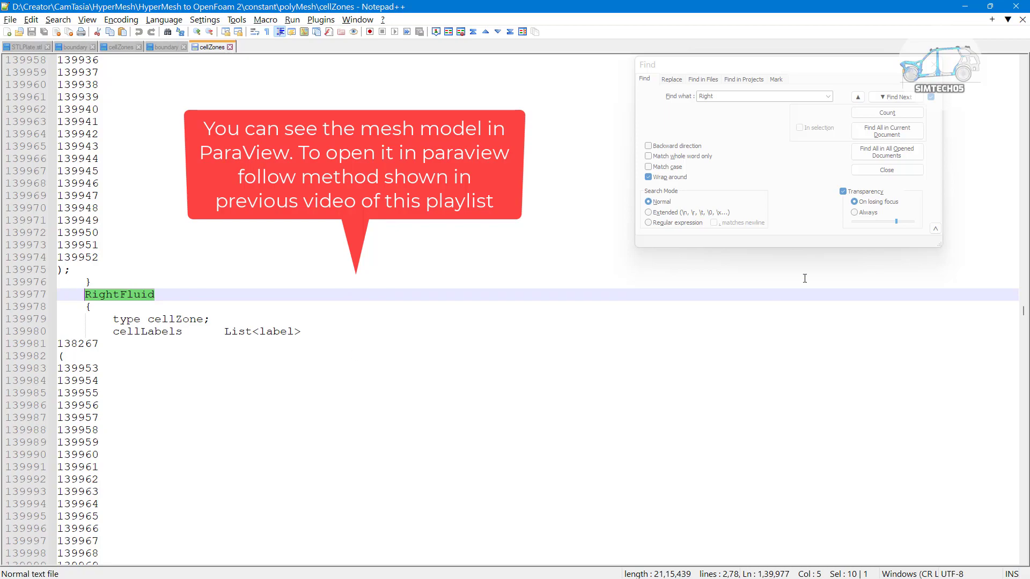
pyautogui.click(887, 170)
pyautogui.scroll(7, 787, 294)
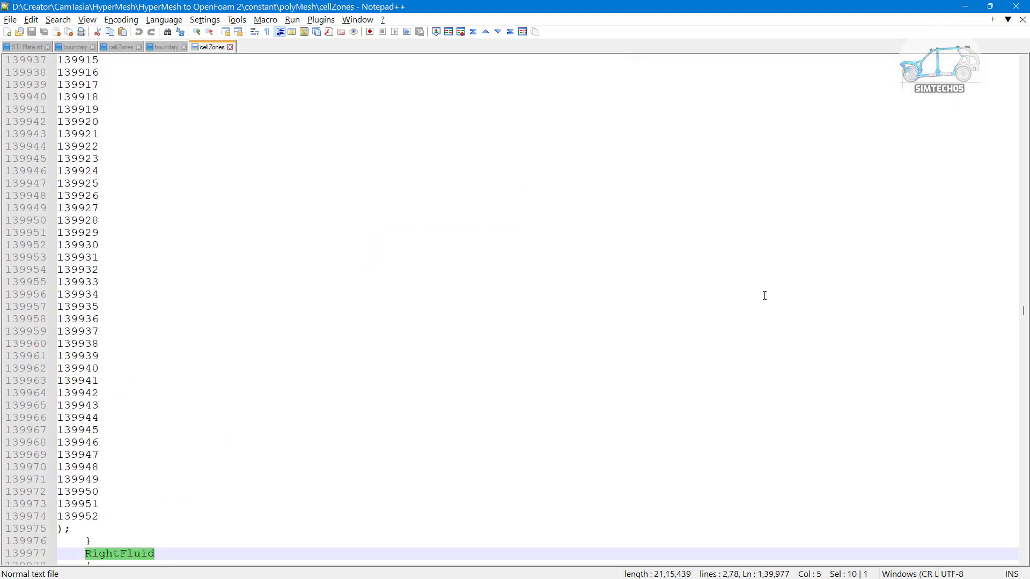
pyautogui.moveTo(1023, 310); pyautogui.dragTo(1023, 67)
pyautogui.click(964, 6)
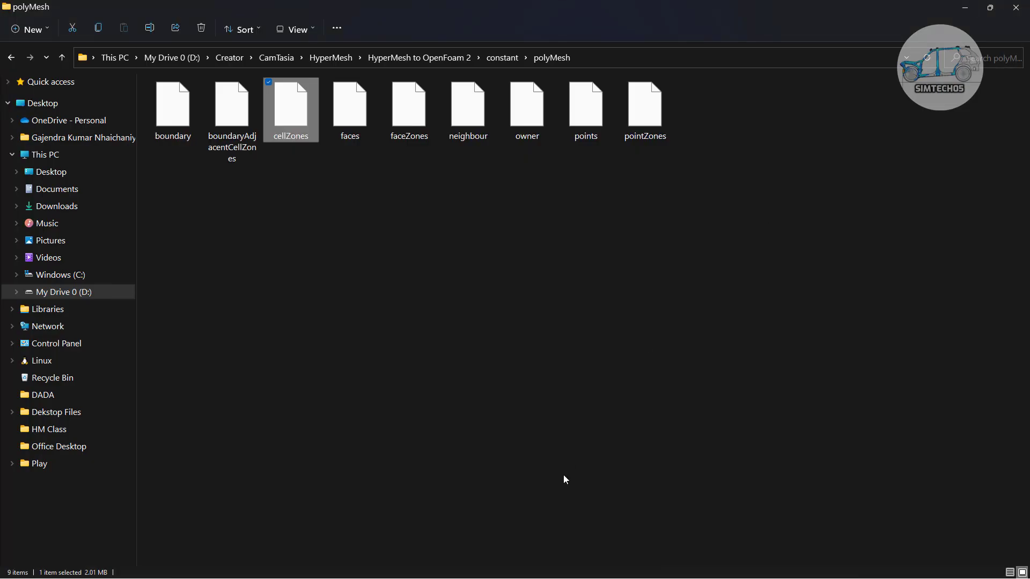
# Step: Start the Fluent Launcher from the Start menu
pyautogui.click(408, 566)
pyautogui.click(622, 567)
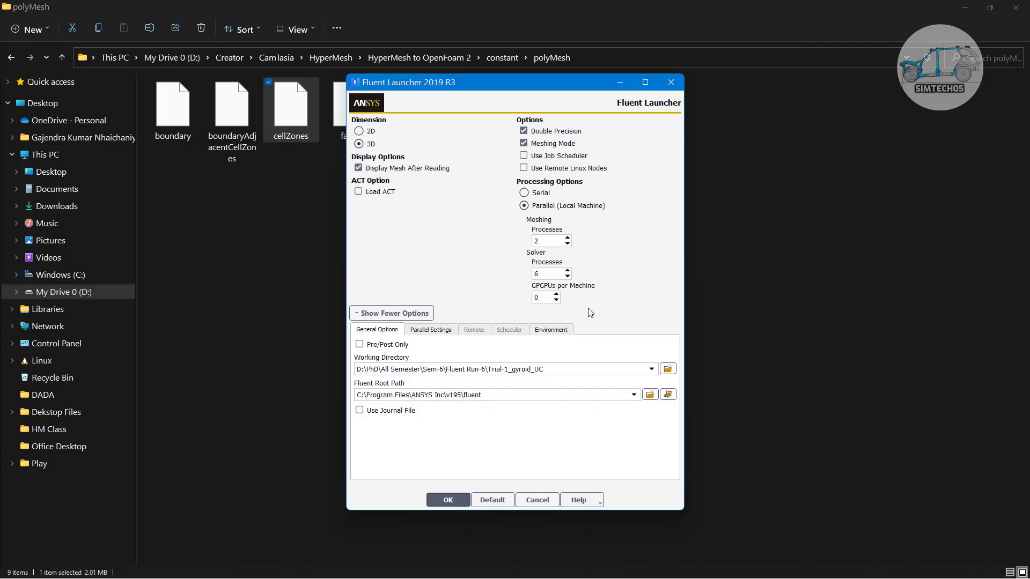
pyautogui.moveTo(476, 84); pyautogui.dragTo(470, 85)
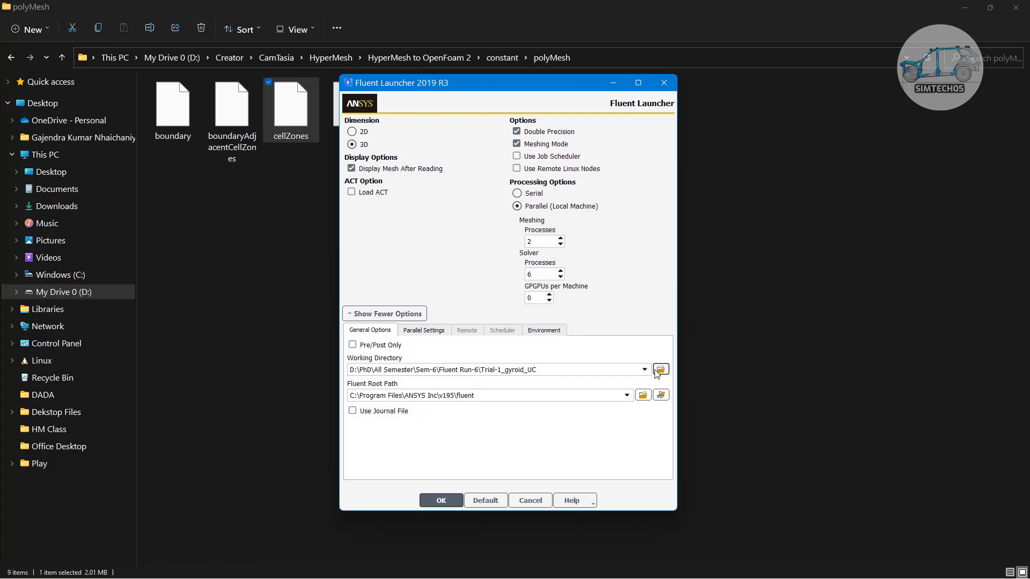
# Step: Paste the HyperMesh to OpenFoam 2 folder path as the working directory and launch Fluent
pyautogui.click(594, 51)
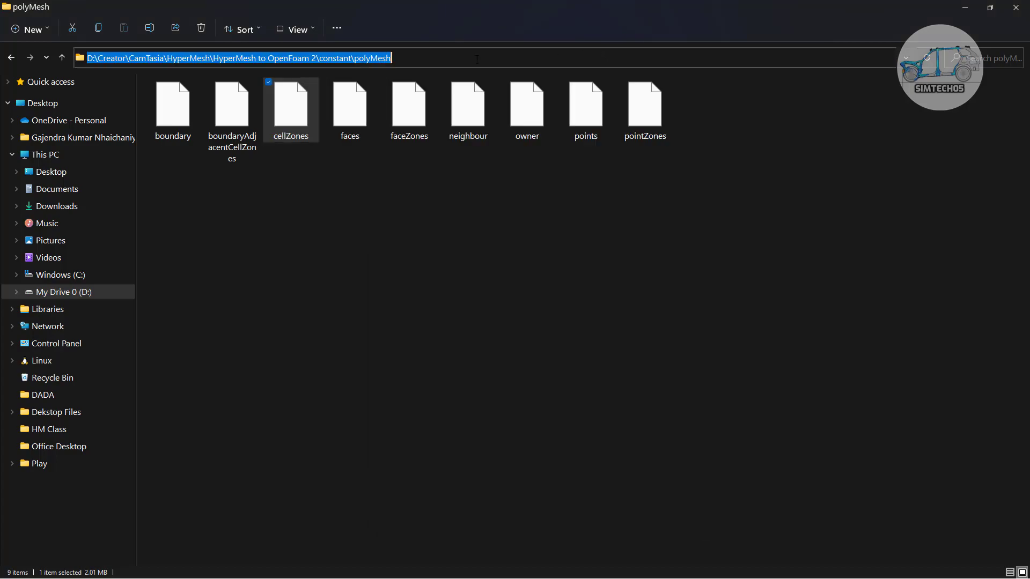
pyautogui.click(482, 75)
pyautogui.click(502, 58)
pyautogui.click(419, 57)
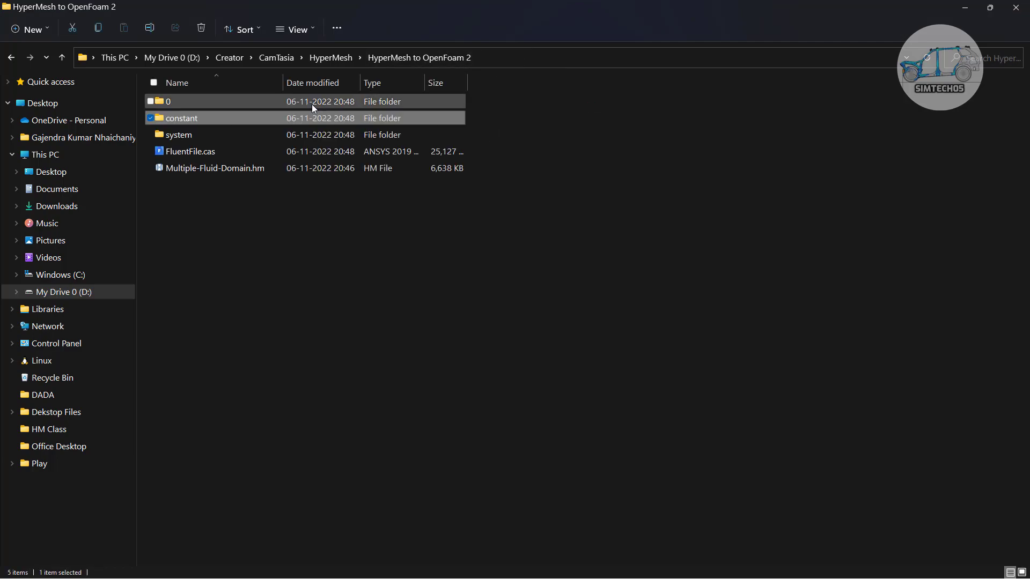
pyautogui.click(234, 148)
pyautogui.click(490, 59)
pyautogui.hotkey('ctrl', 'c')
pyautogui.click(483, 354)
pyautogui.hotkey('alt', 'Tab')
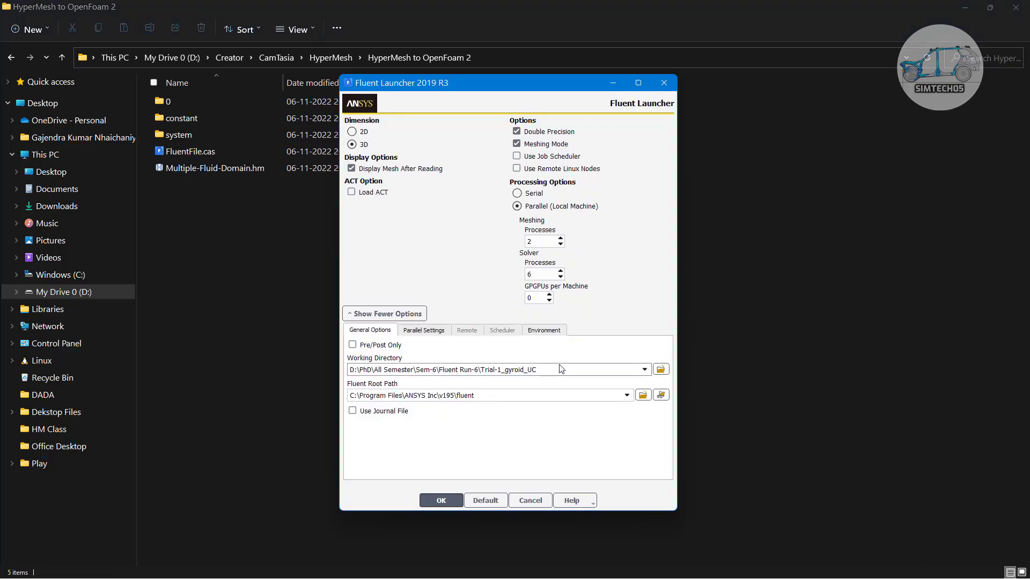
pyautogui.moveTo(543, 368); pyautogui.dragTo(294, 353)
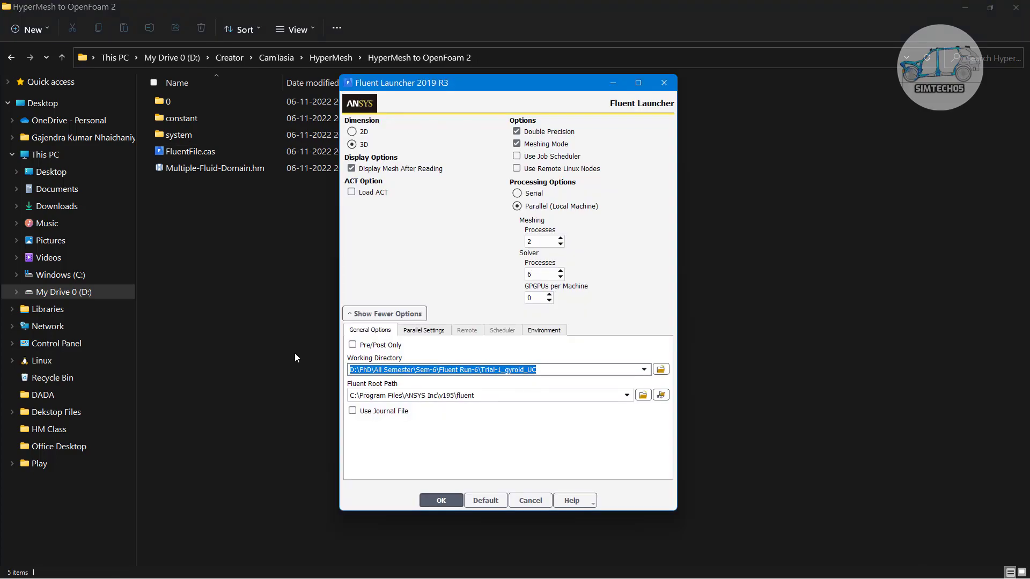
pyautogui.hotkey('ctrl', 'v')
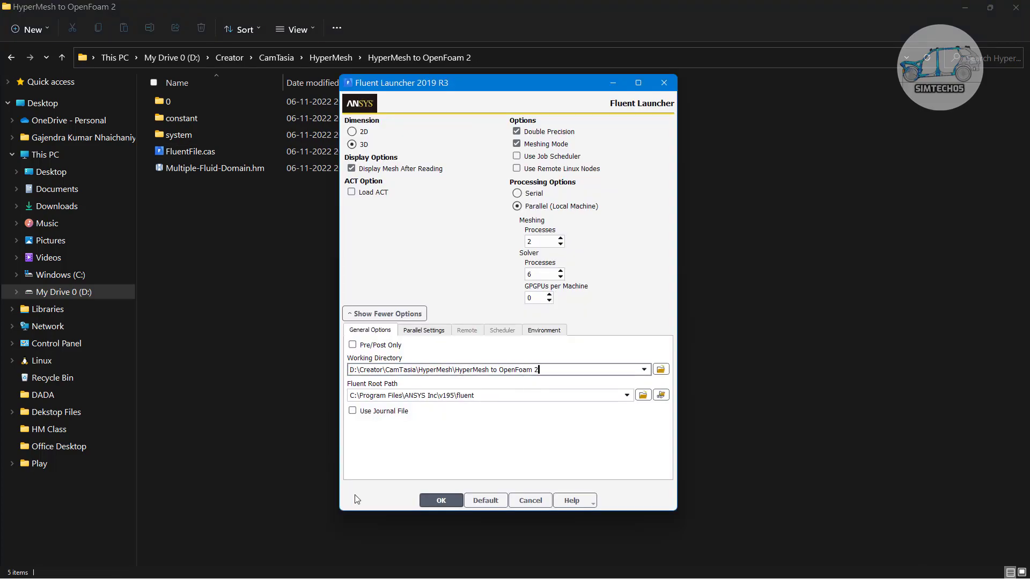
pyautogui.press('Return')
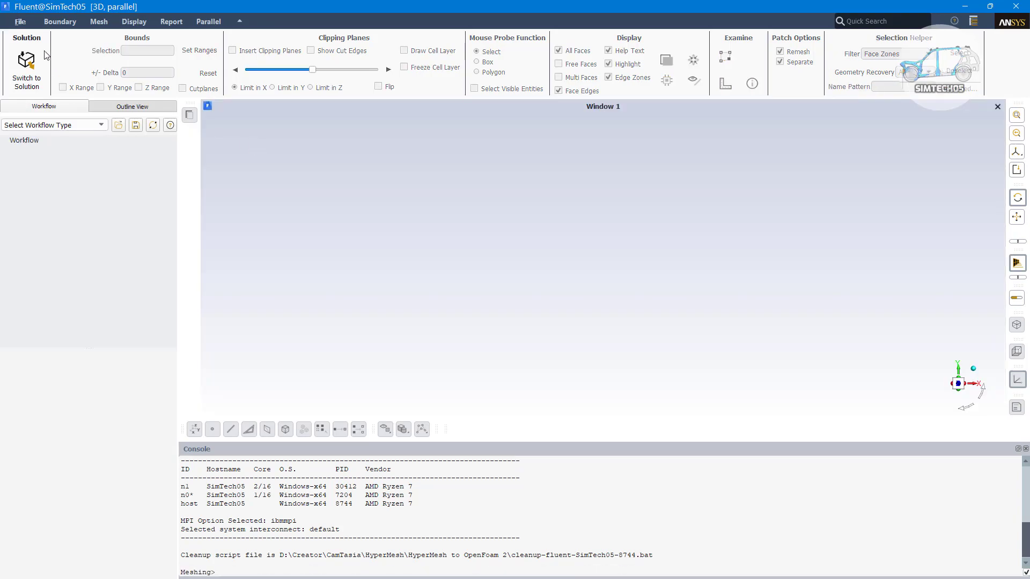
# Step: Read FluentFile.cas as a mesh through File > Read > Mesh
pyautogui.click(21, 21)
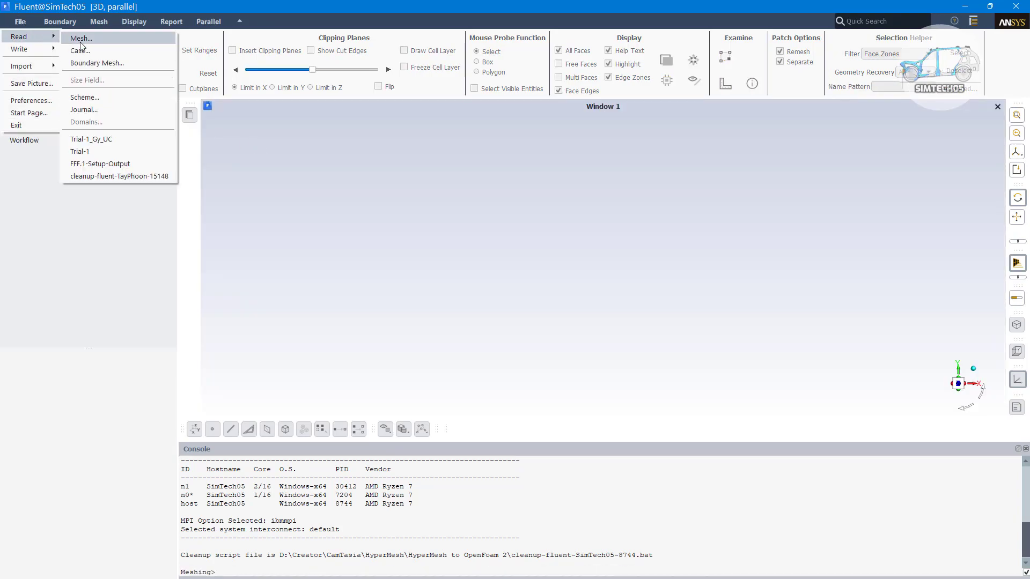
pyautogui.click(88, 51)
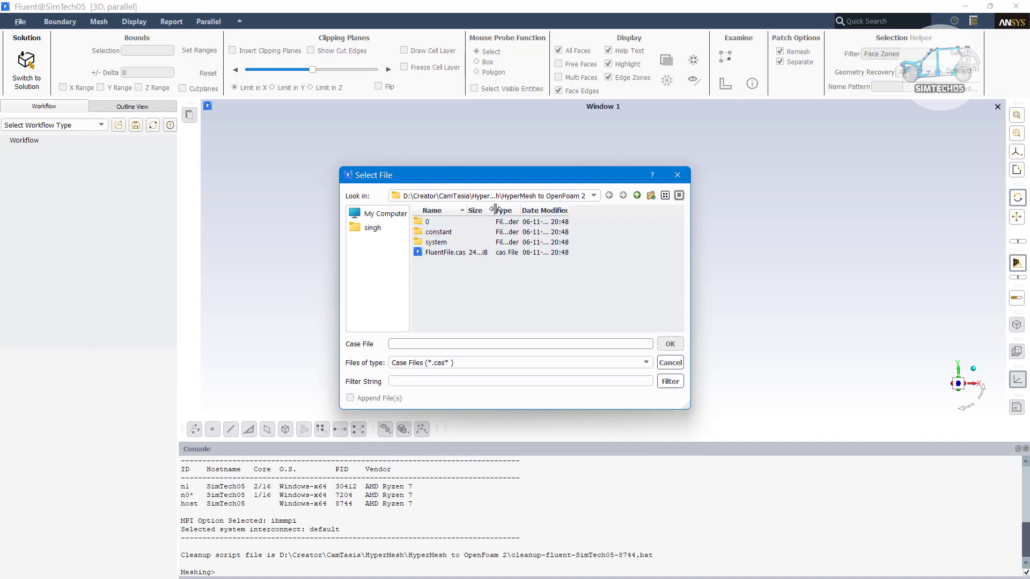
pyautogui.moveTo(494, 210); pyautogui.dragTo(575, 209)
pyautogui.click(475, 253)
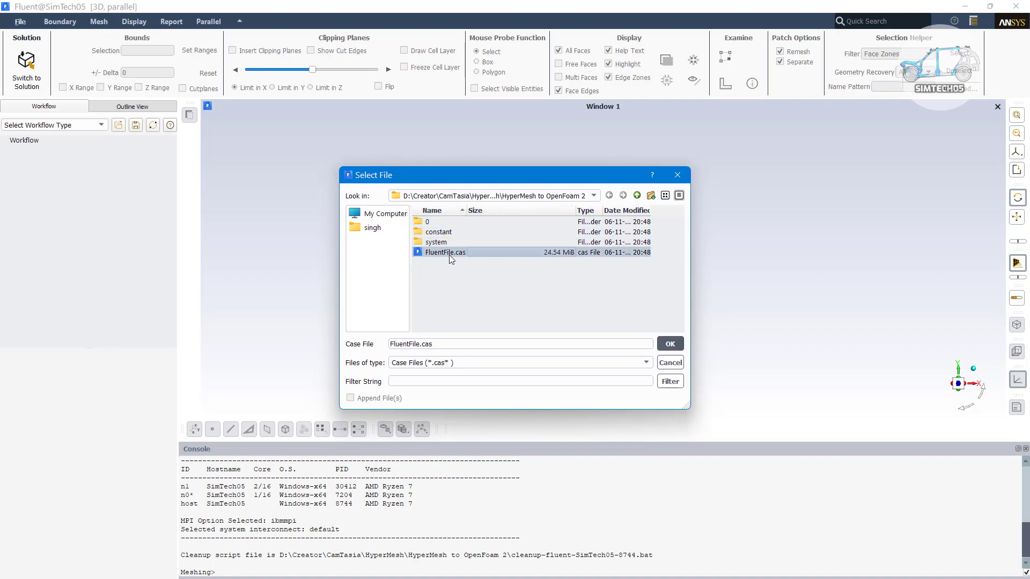
pyautogui.doubleClick(460, 254)
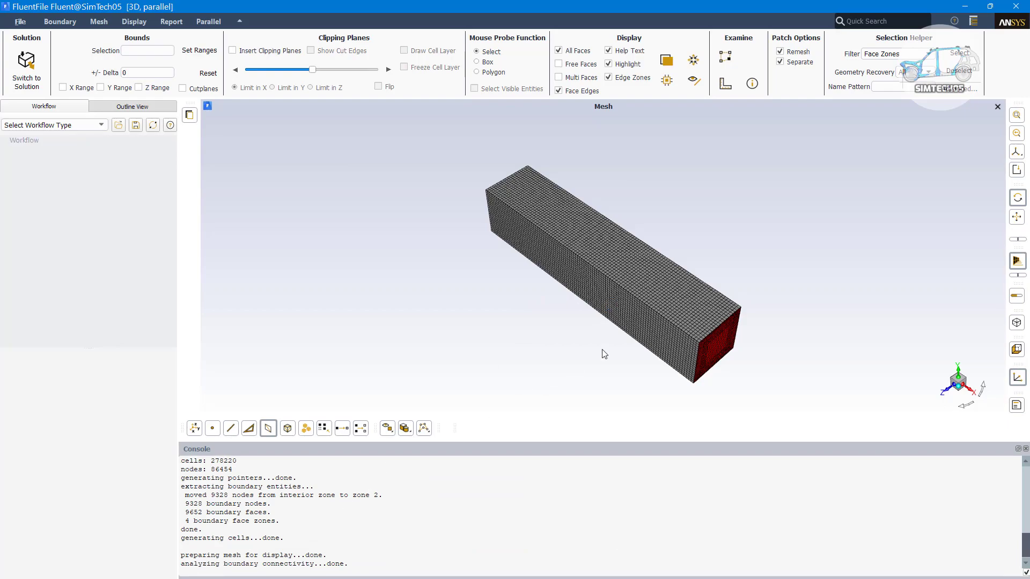
# Step: Zoom and orbit the two-zone box mesh, then confirm switching Fluent to solution mode
pyautogui.scroll(2, 650, 303)
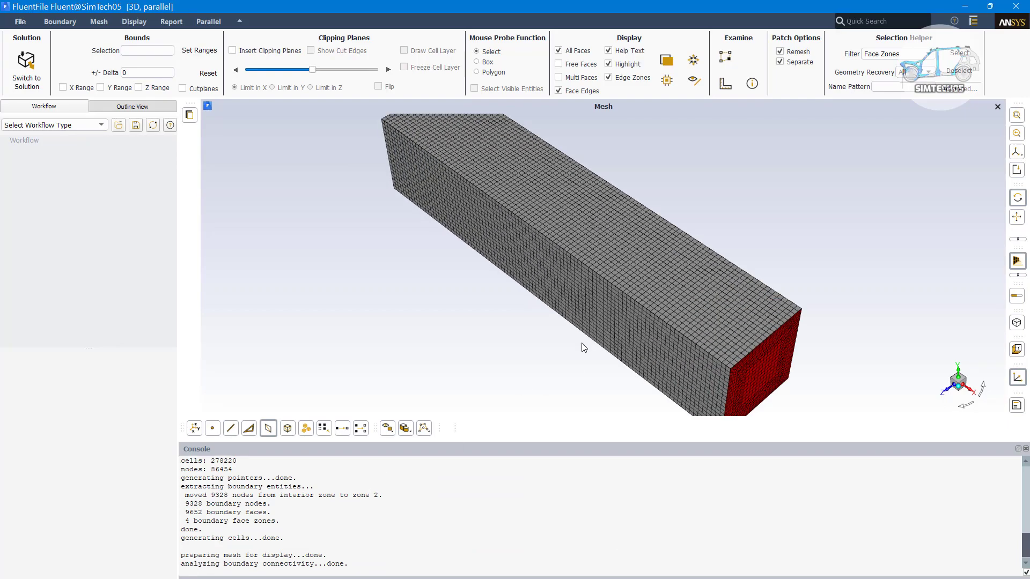
pyautogui.scroll(-2, 593, 353)
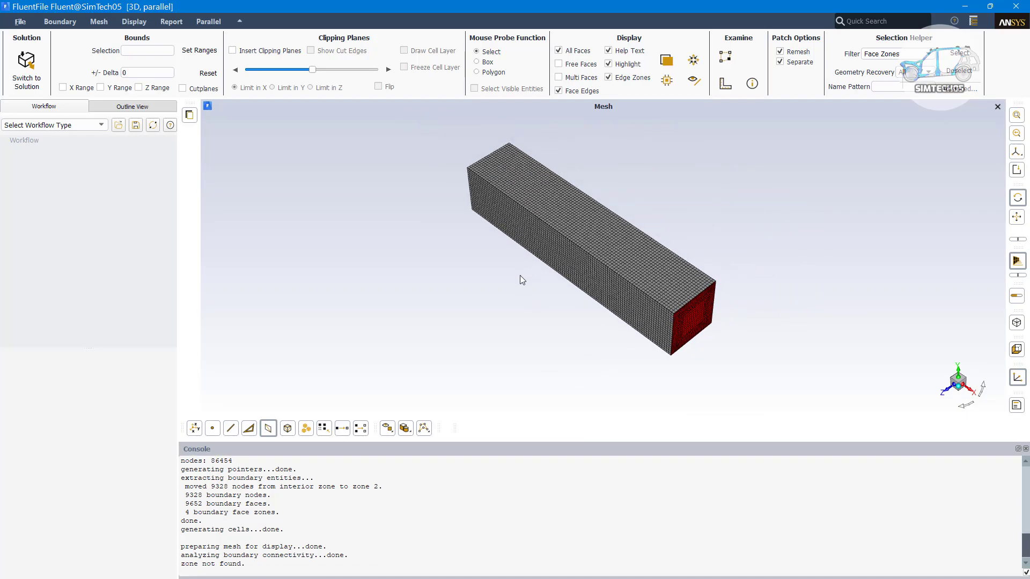
pyautogui.moveTo(517, 288); pyautogui.dragTo(537, 342)
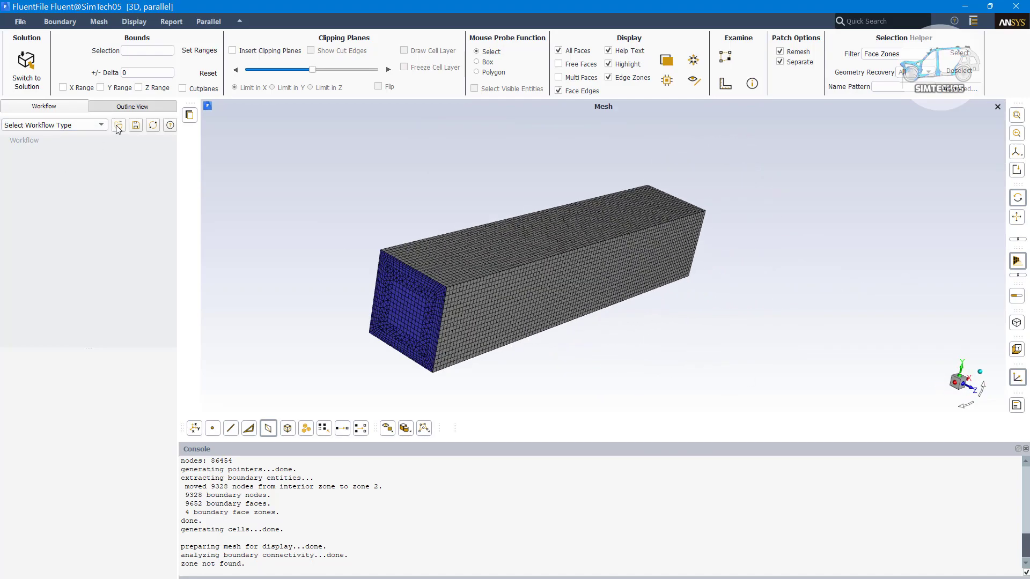
pyautogui.click(27, 78)
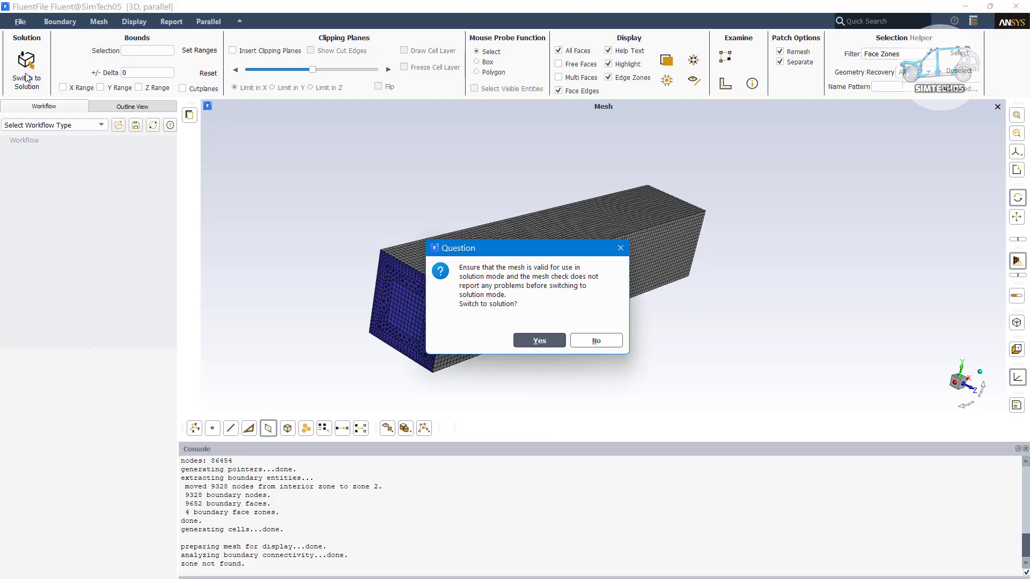
pyautogui.click(585, 344)
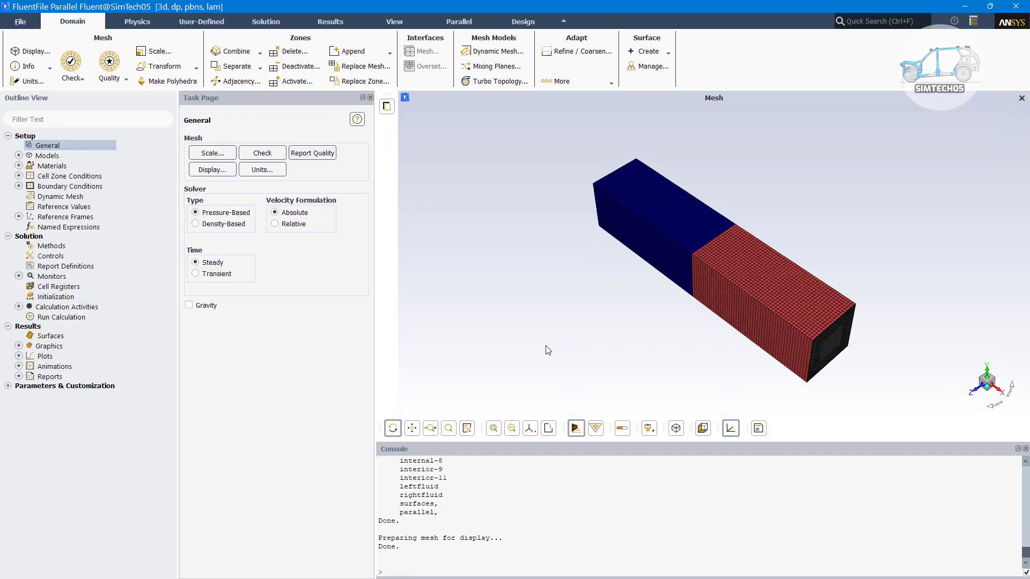
# Step: Reveal the leftfluid and rightfluid cell zones and the inflow boundary under Inlet
pyautogui.click(19, 176)
pyautogui.click(30, 186)
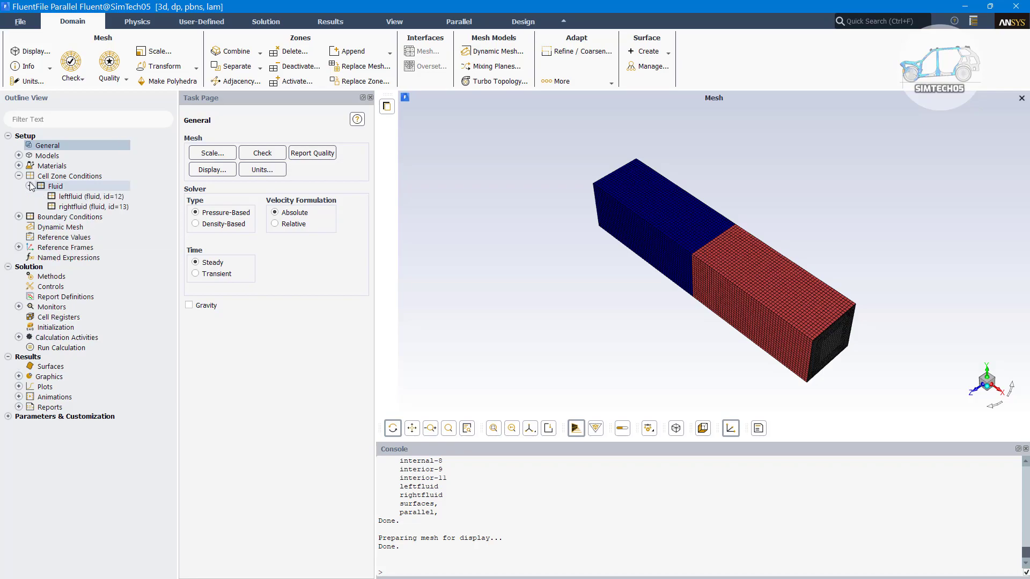
pyautogui.click(19, 217)
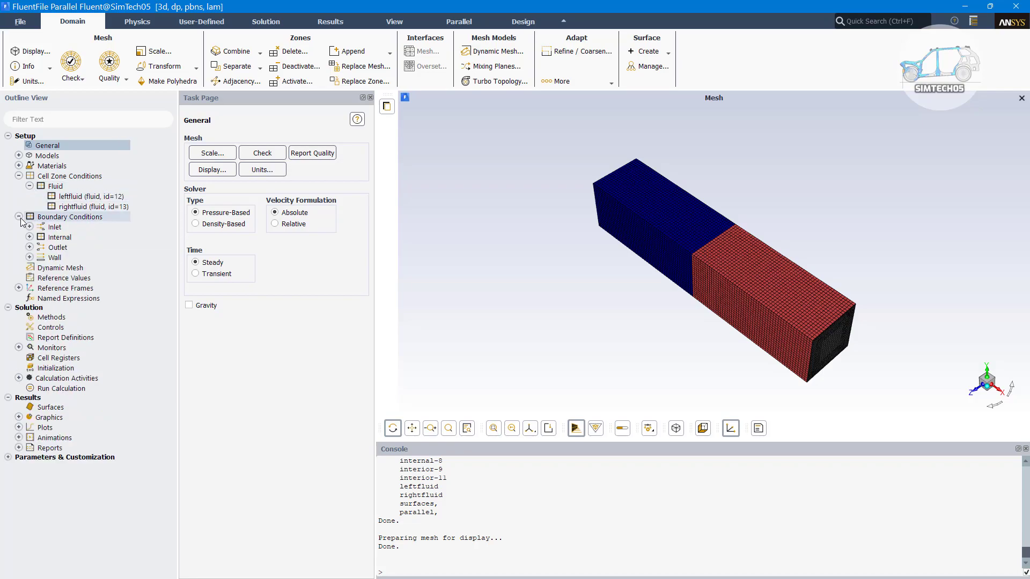
pyautogui.click(43, 227)
pyautogui.click(29, 227)
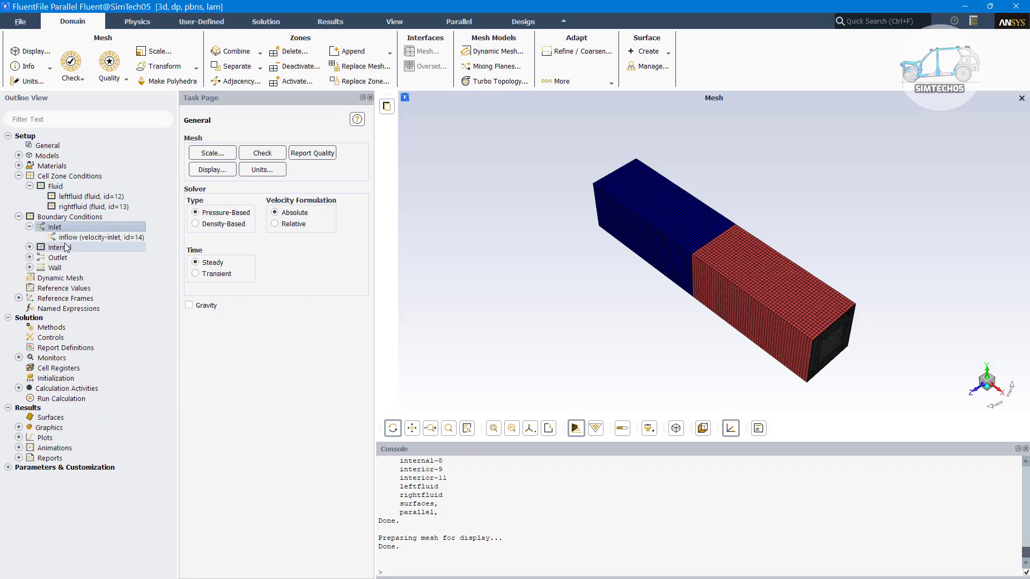
pyautogui.click(81, 237)
# Step: Expand the Internal, Outlet and Wall groups to list interior, outflow, heatin and wall boundaries
pyautogui.click(29, 247)
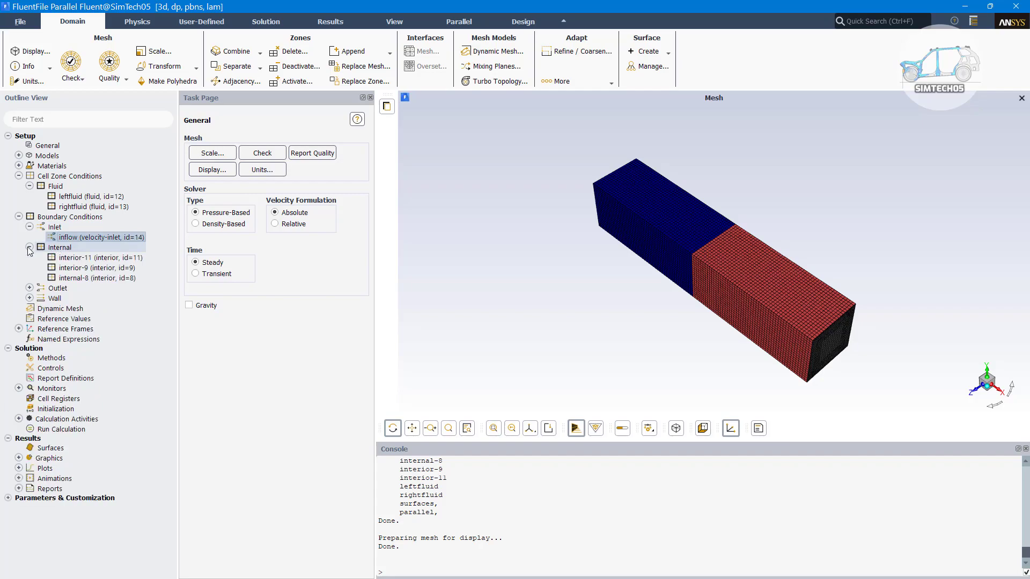
pyautogui.press('Down')
pyautogui.press('Down')
pyautogui.press('Down')
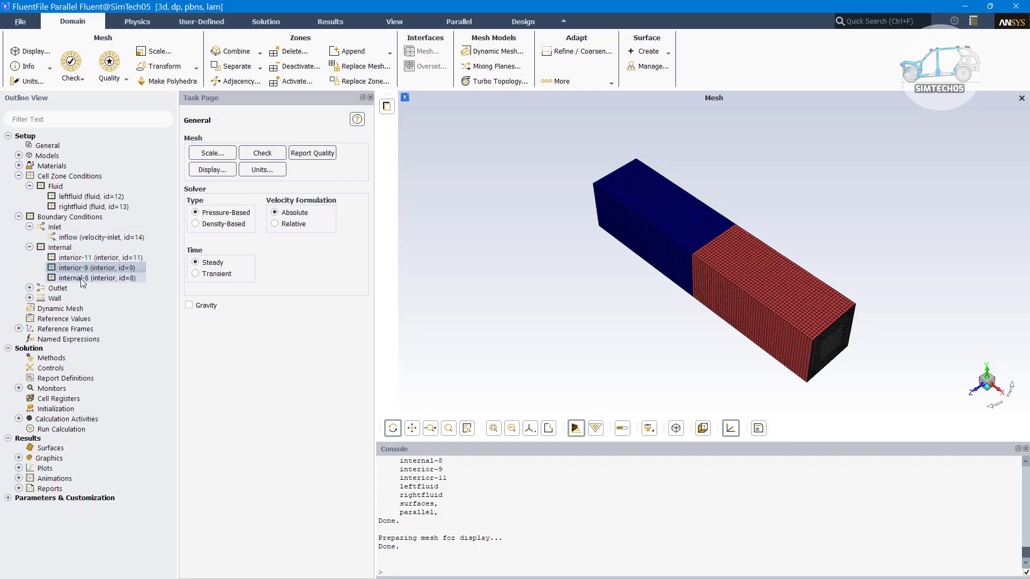
pyautogui.press('Down')
pyautogui.click(29, 288)
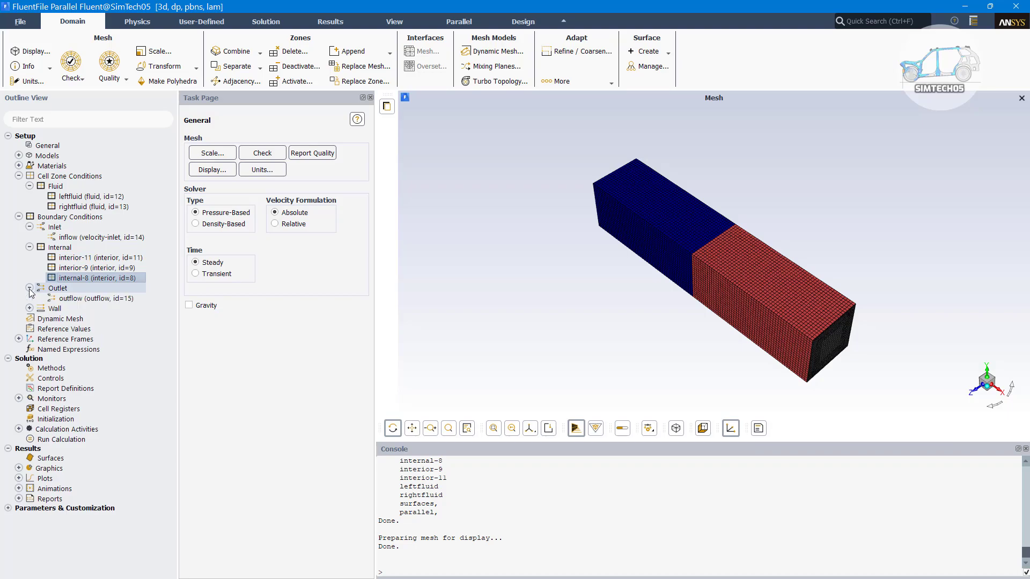
pyautogui.press('Down')
pyautogui.press('Down')
pyautogui.click(30, 308)
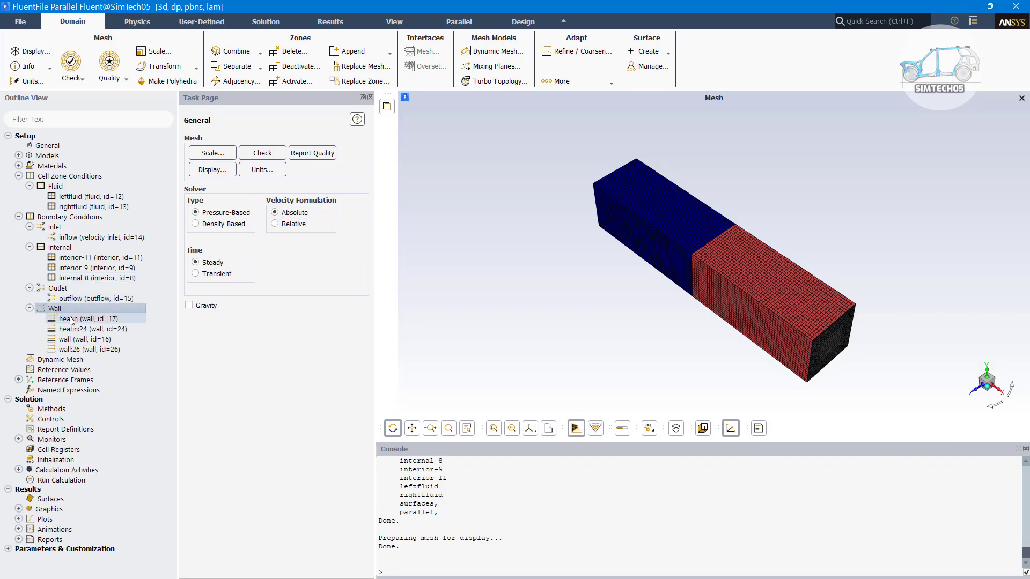